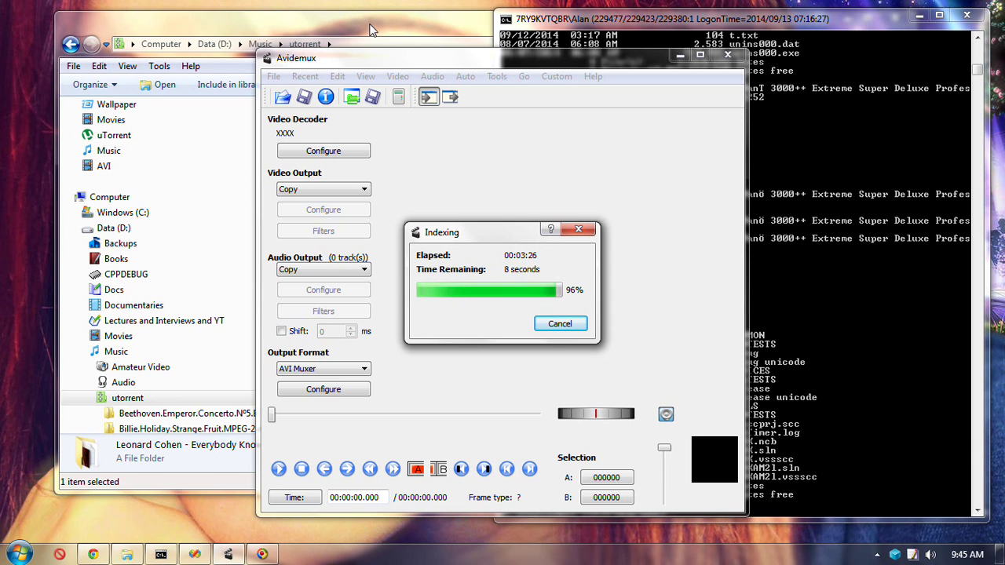
- Minimize the file explorer and command prompt windows so that the desktop is accessible behind Avidemux
click(440, 19)
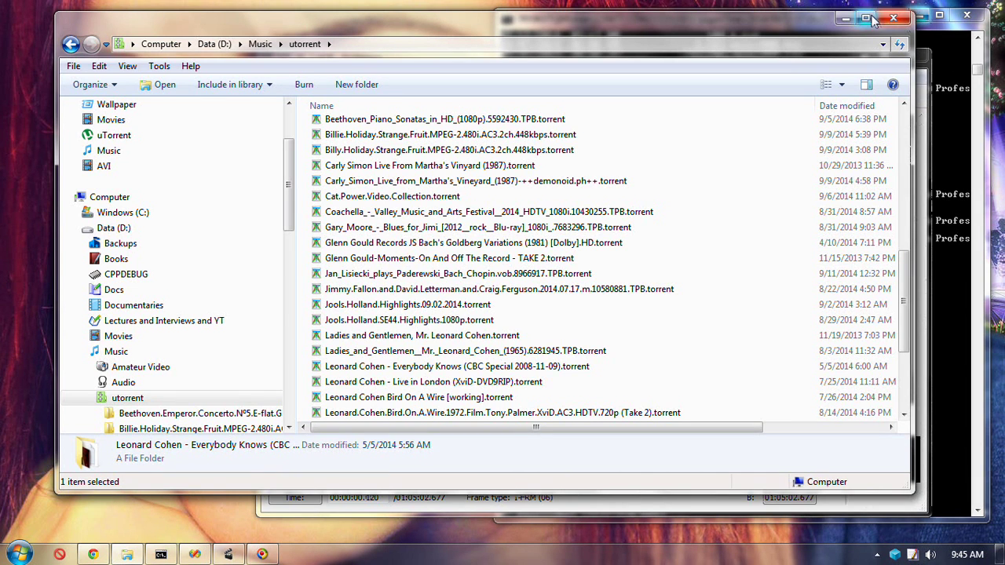
click(846, 17)
click(916, 17)
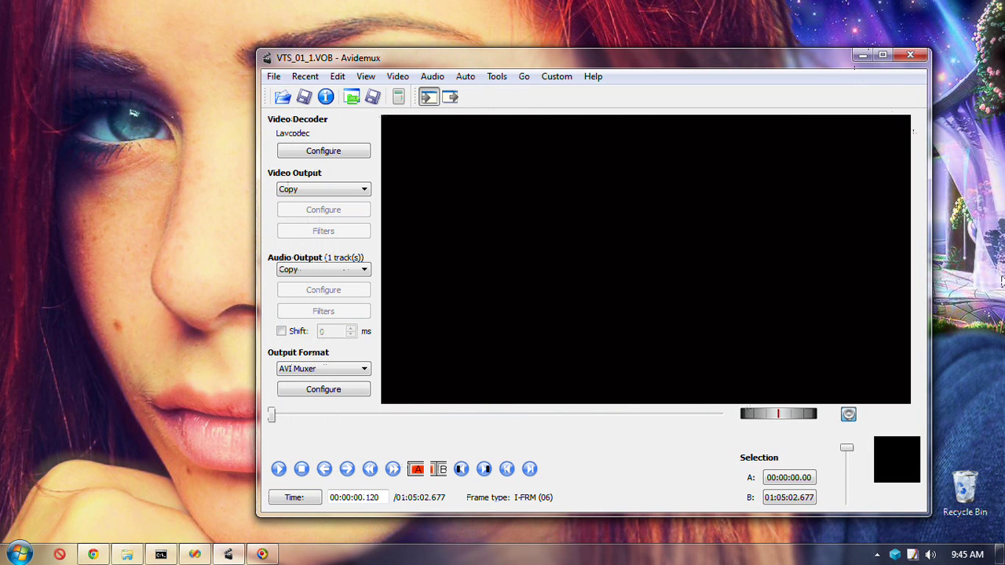
- Restore the Michelangeli Scarlatti Chopin Debussy DVD folder from the Recycle Bin and close the bin's window
click(971, 492)
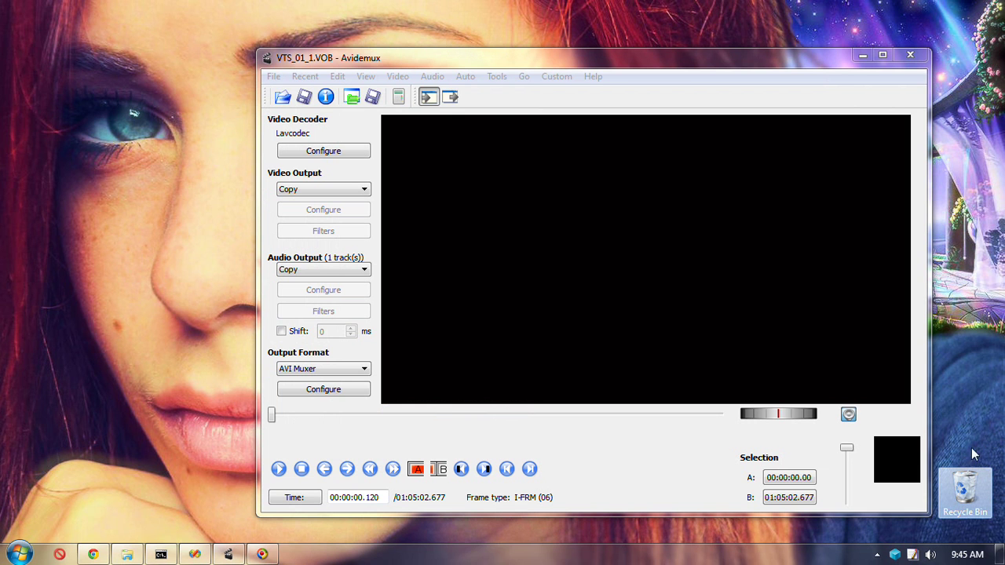
double_click(974, 511)
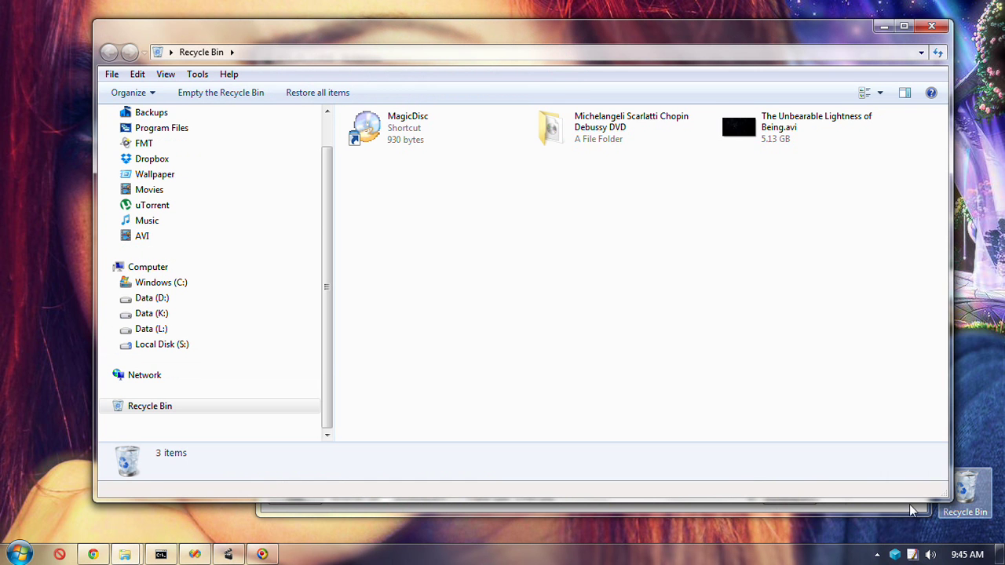
click(597, 128)
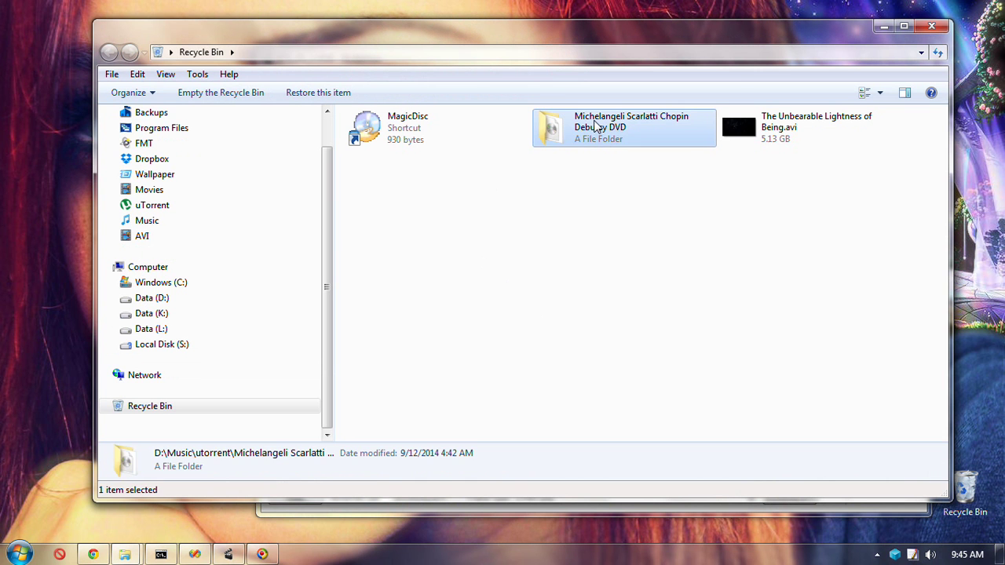
right_click(595, 126)
key(Escape)
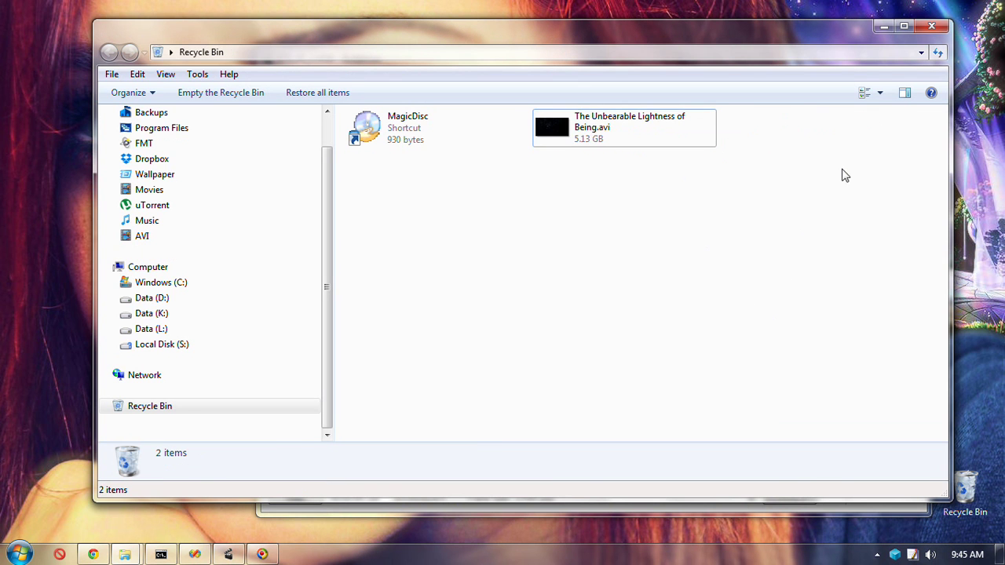
click(931, 28)
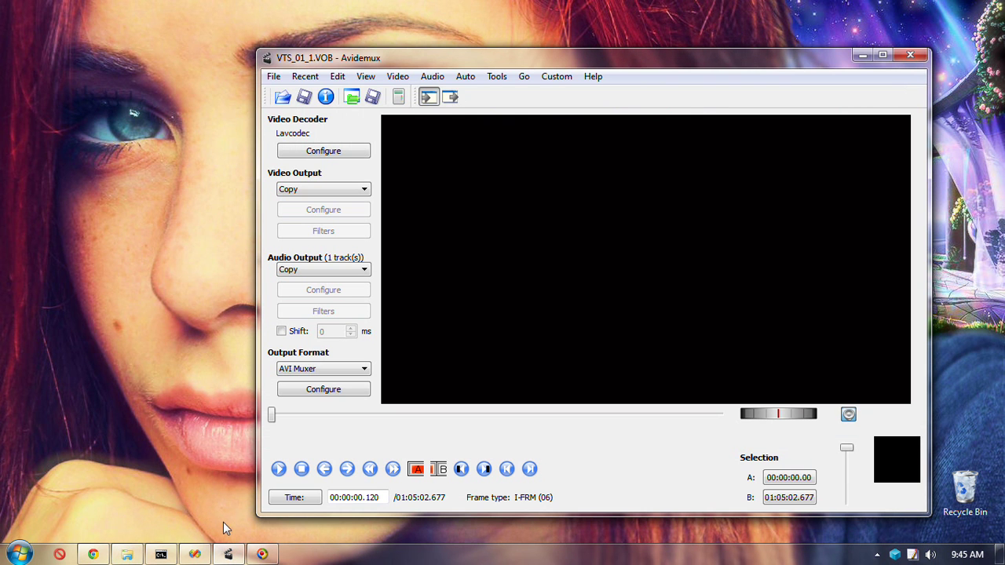
- Open the restored Michelangeli Scarlatti Chopin Debussy DVD folder in utorrent, check its contents, and minimize the window
click(126, 554)
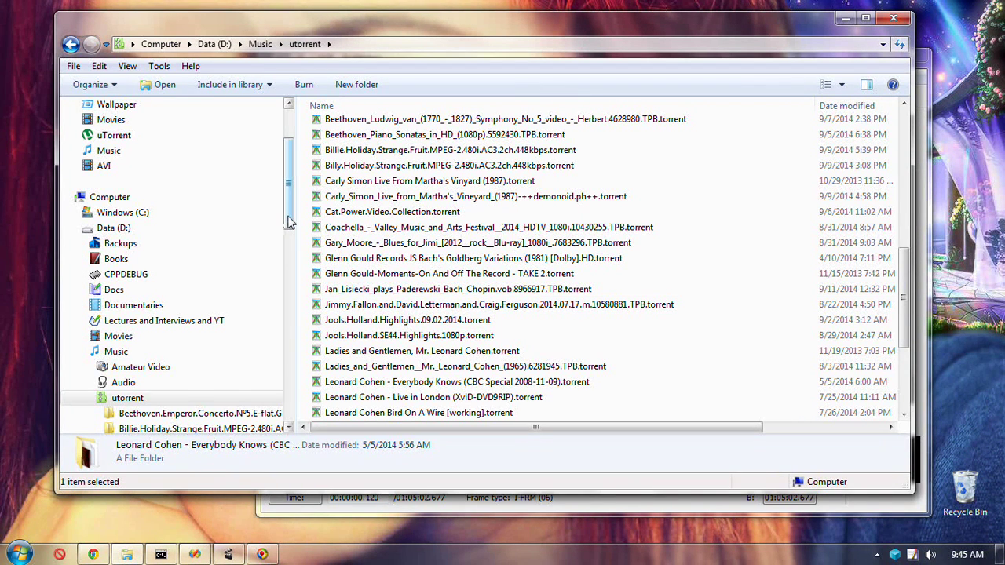
scroll(289, 223, down, 1)
click(417, 290)
scroll(417, 290, down, 2)
scroll(418, 302, up, 3)
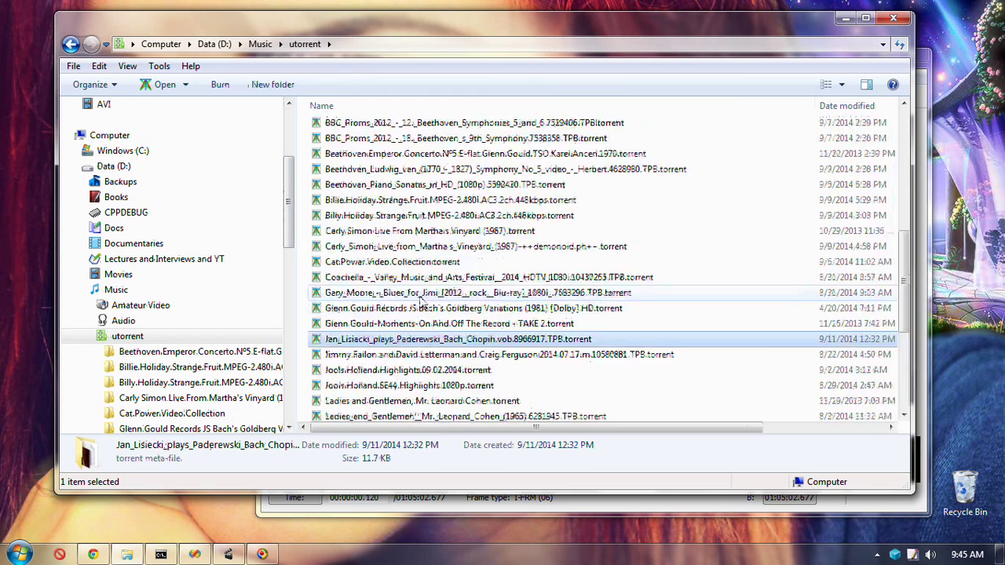
scroll(422, 299, up, 7)
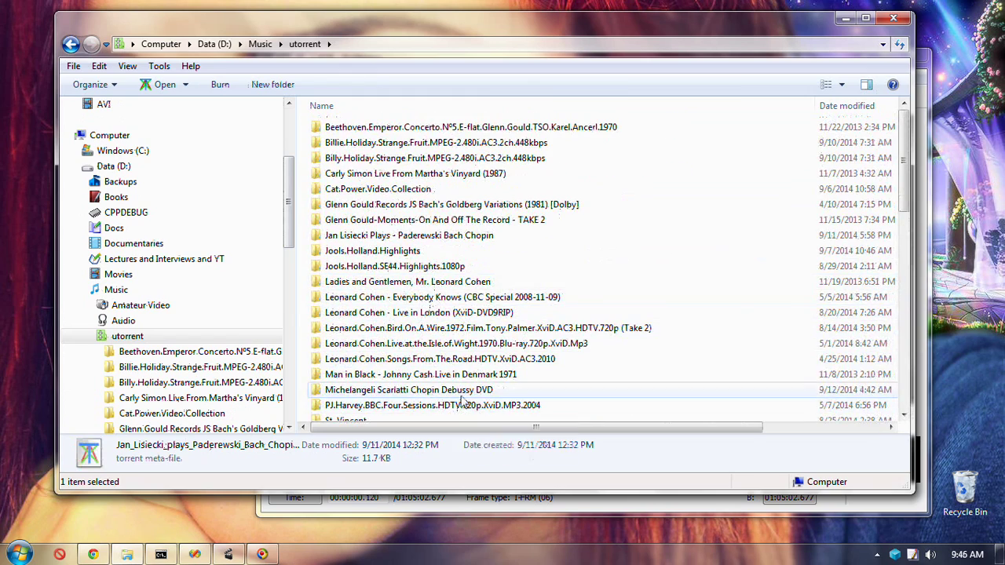
double_click(463, 393)
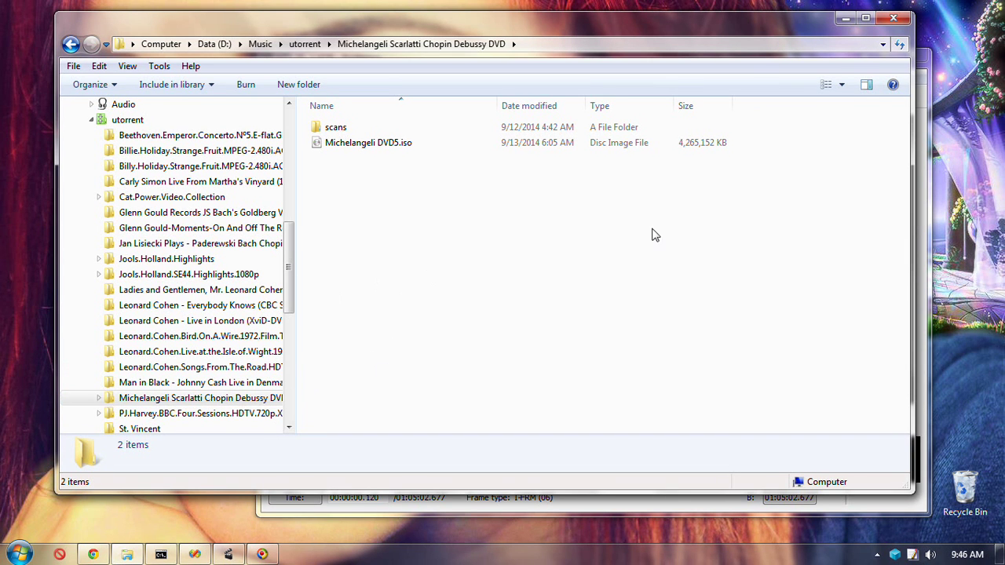
click(845, 18)
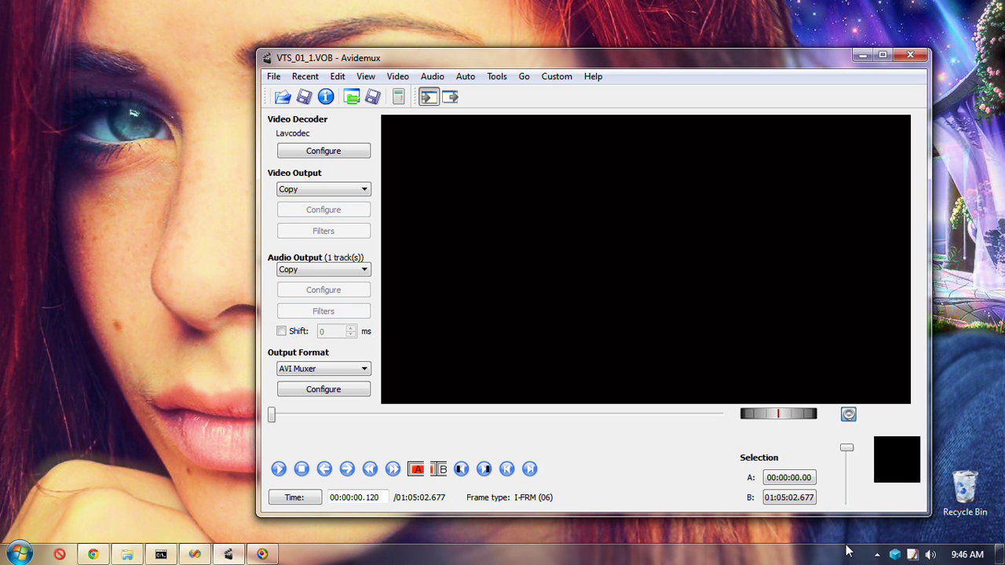
- Launch MagicDisc from the installed programs
click(877, 555)
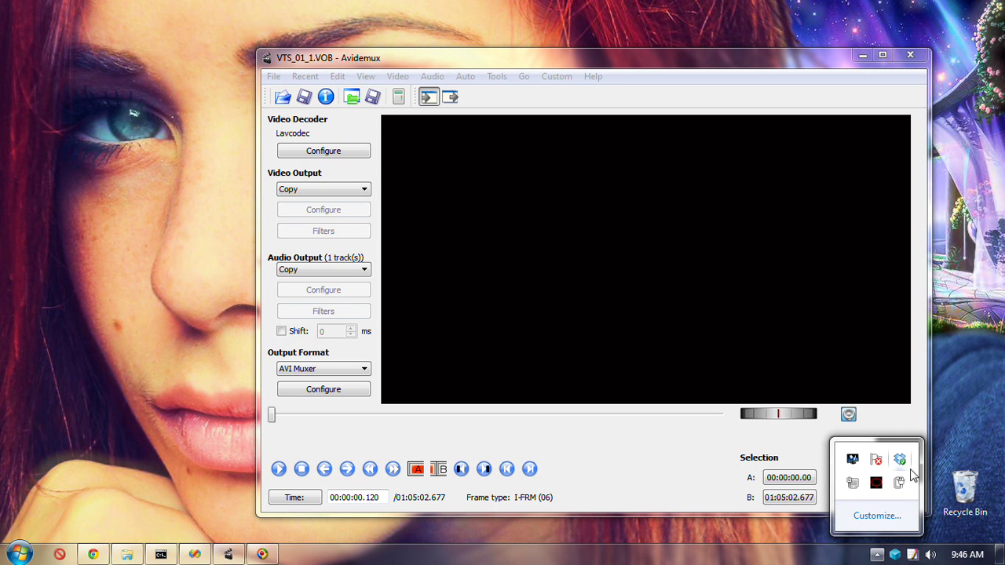
click(142, 392)
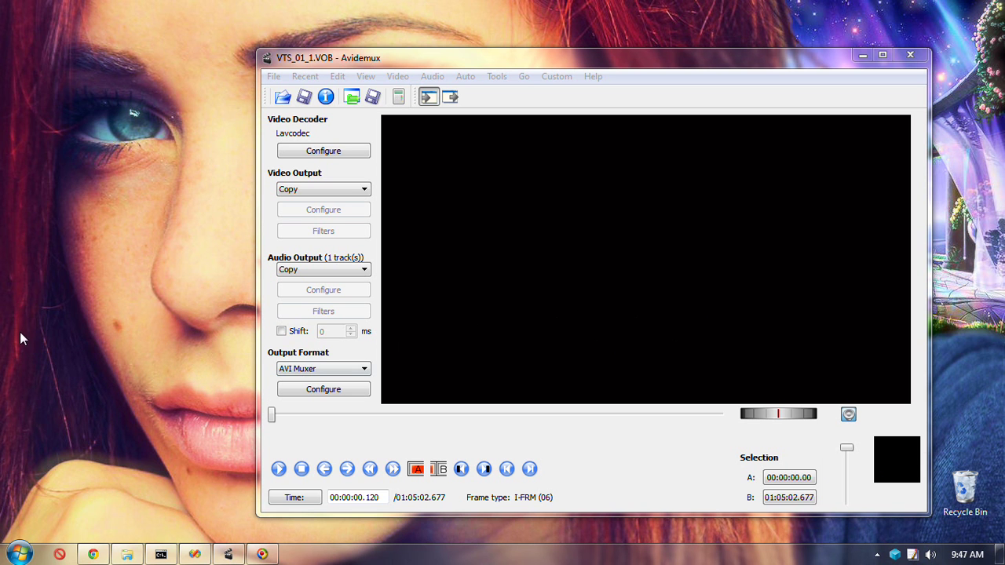
click(19, 554)
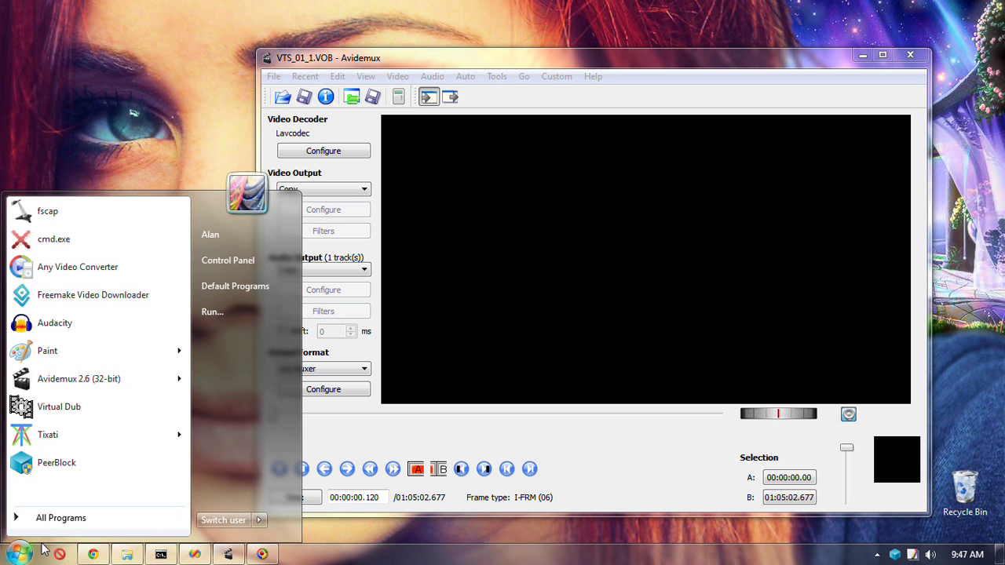
click(58, 522)
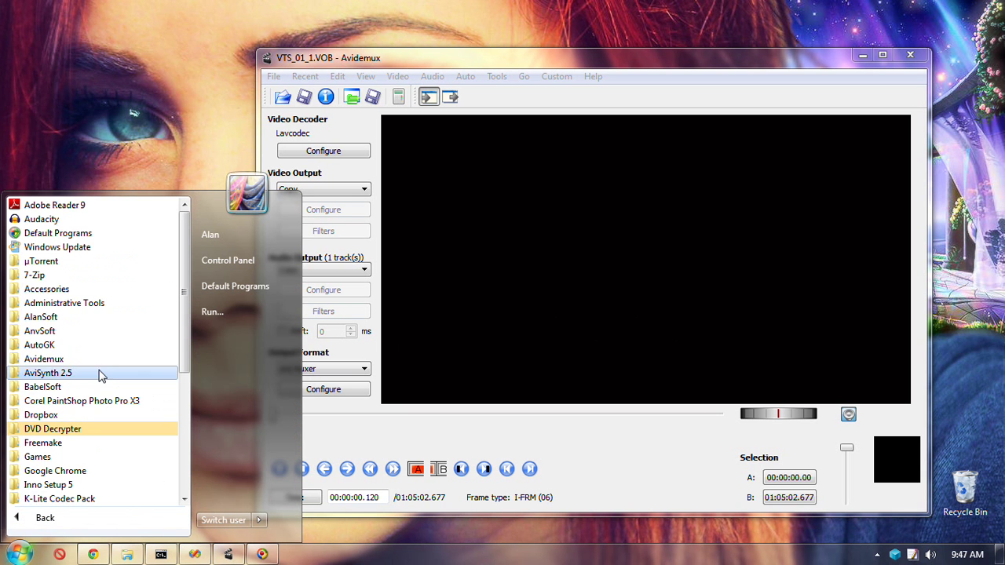
scroll(197, 402, down, 2)
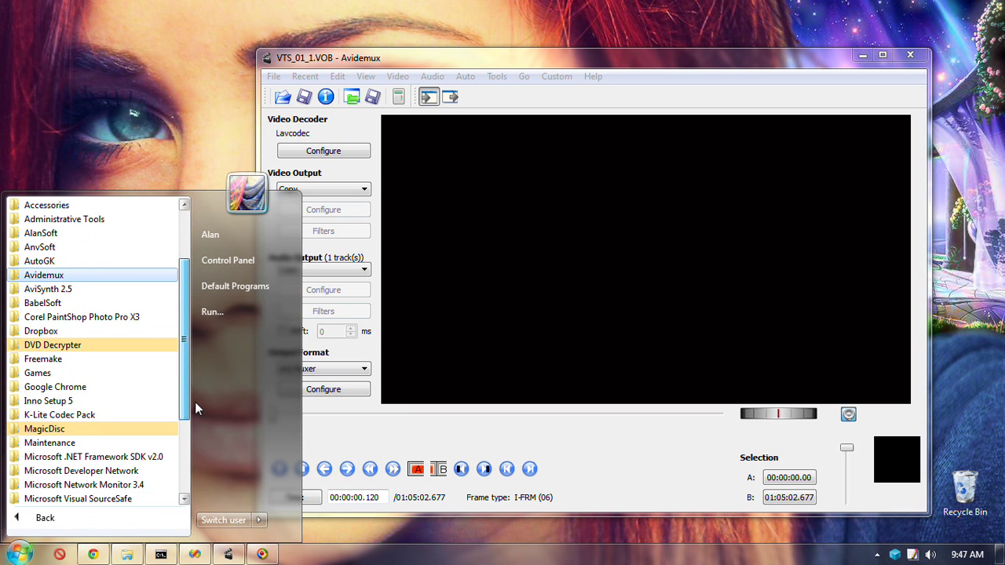
scroll(192, 403, down, 1)
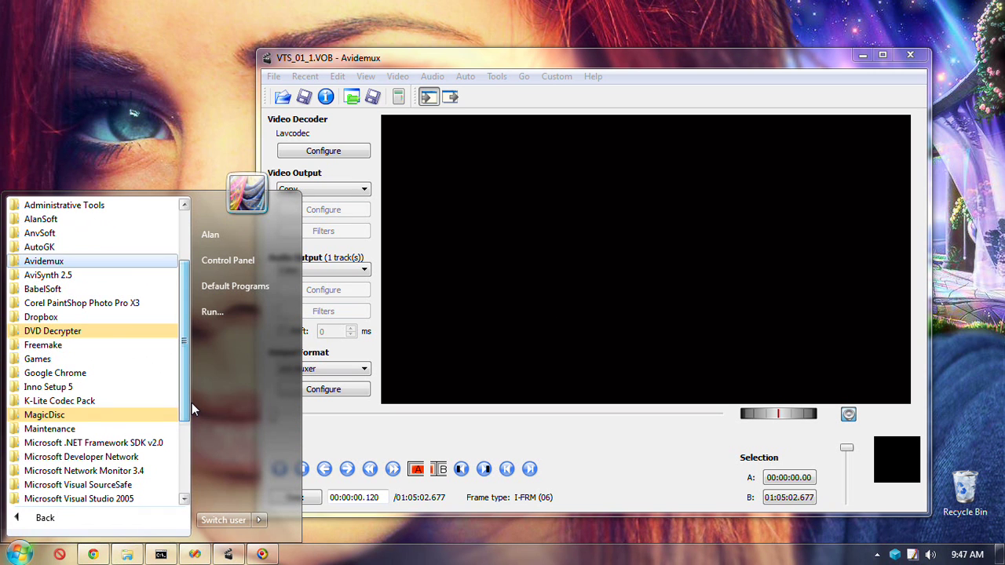
click(84, 416)
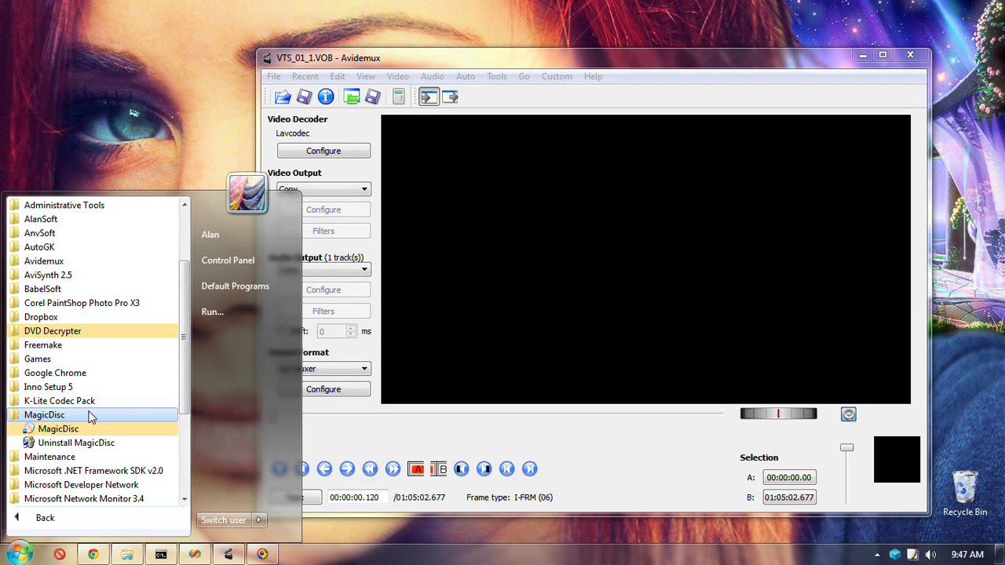
click(86, 430)
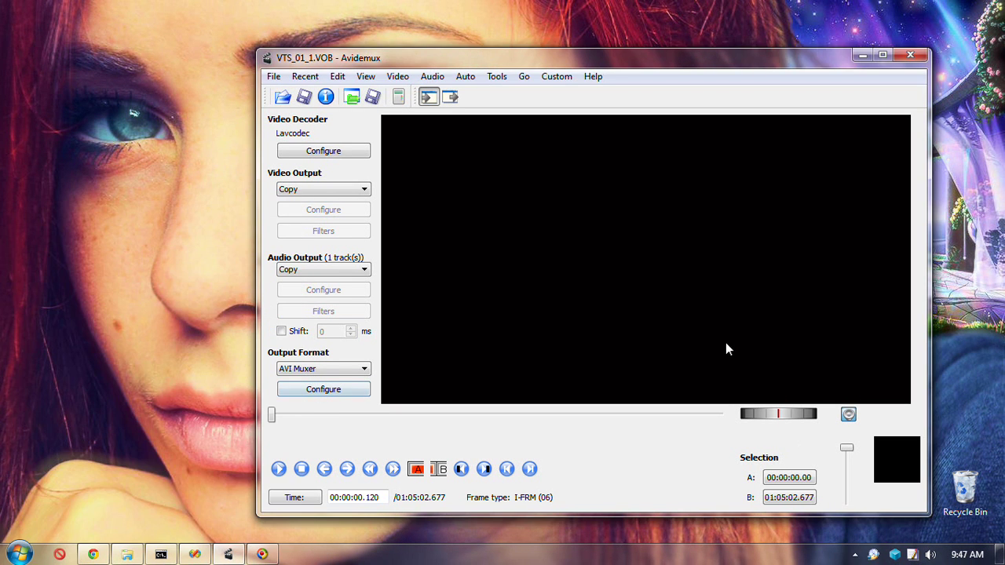
- Start mounting a disc image on MagicDisc's virtual drive G
click(874, 556)
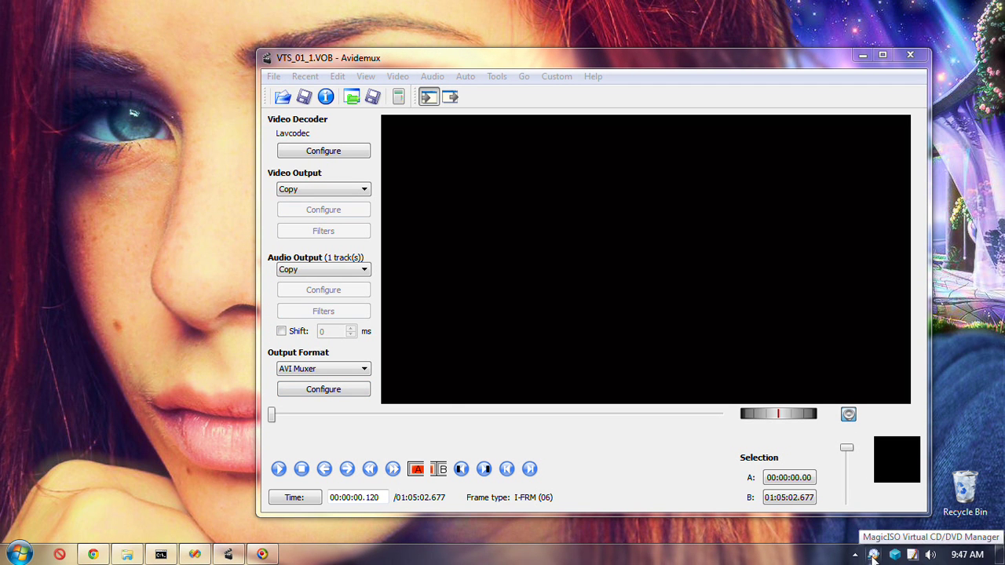
right_click(873, 555)
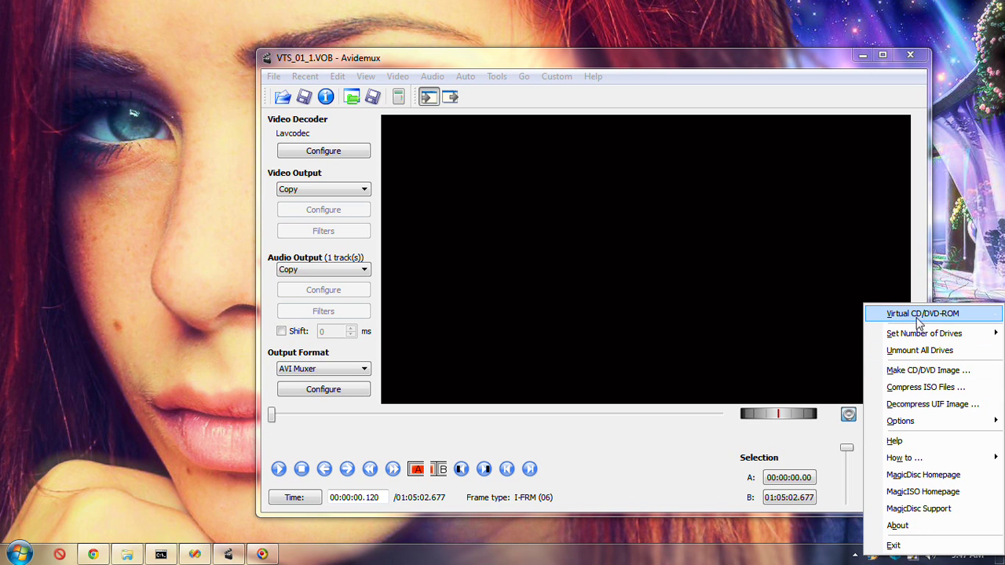
mouse_move(921, 318)
mouse_move(833, 318)
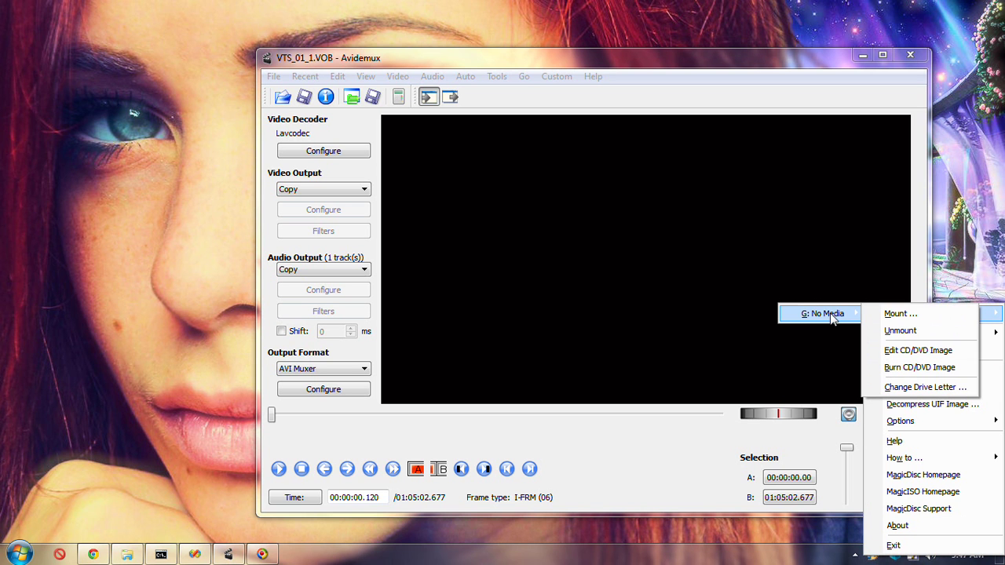
click(932, 317)
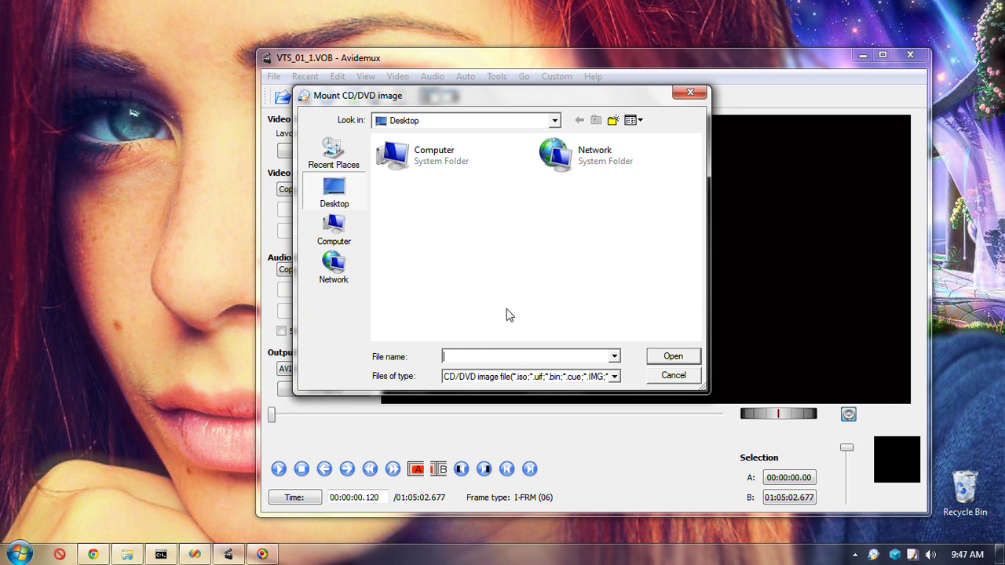
- Browse to the utorrent folder inside Music on the Data (D:) drive for the image to mount
click(336, 233)
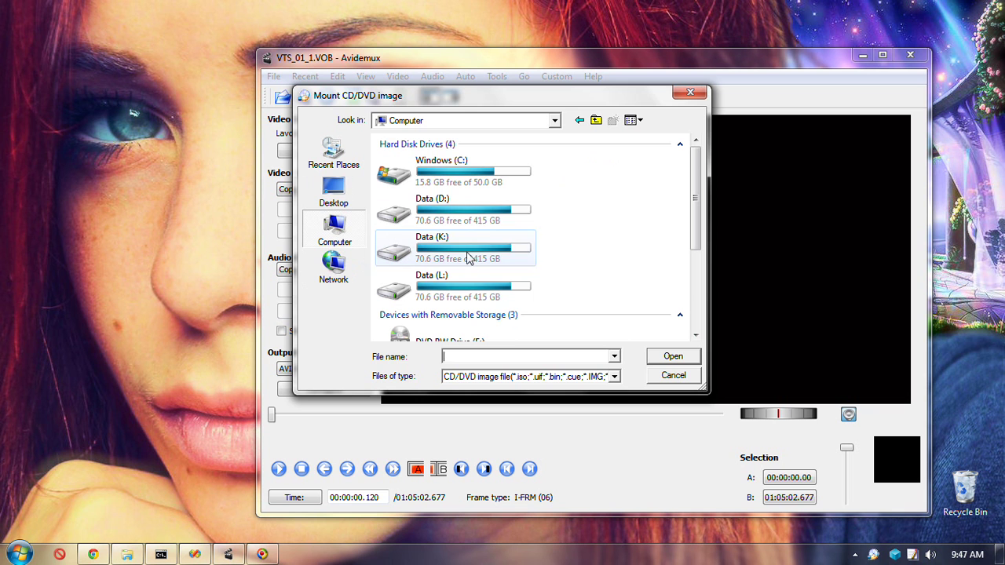
click(495, 224)
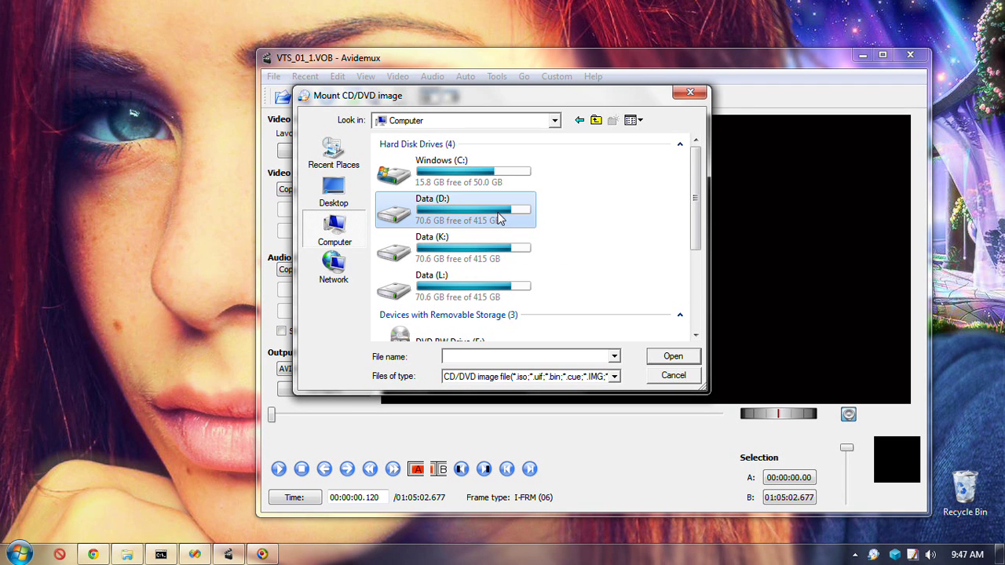
click(498, 219)
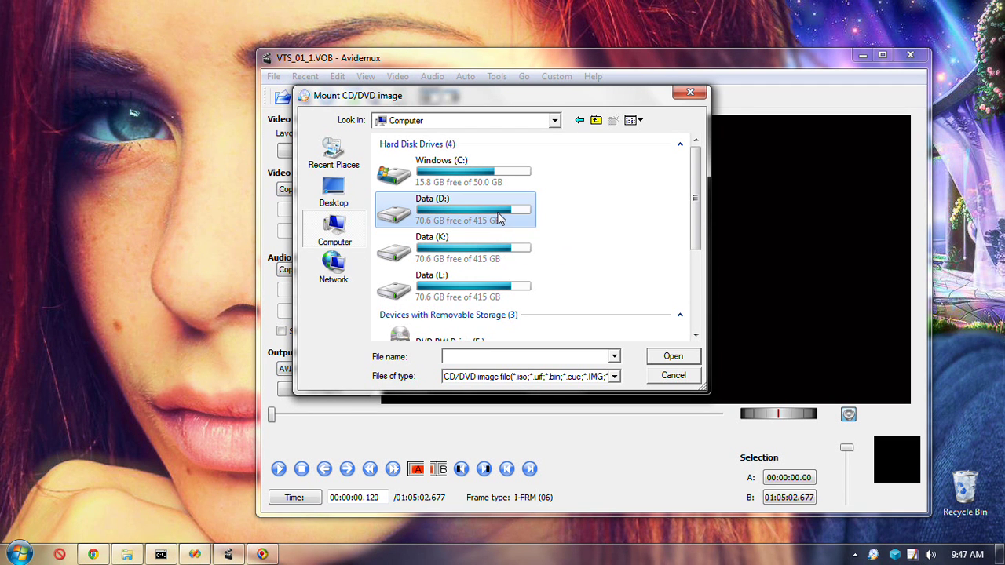
key(Escape)
double_click(518, 226)
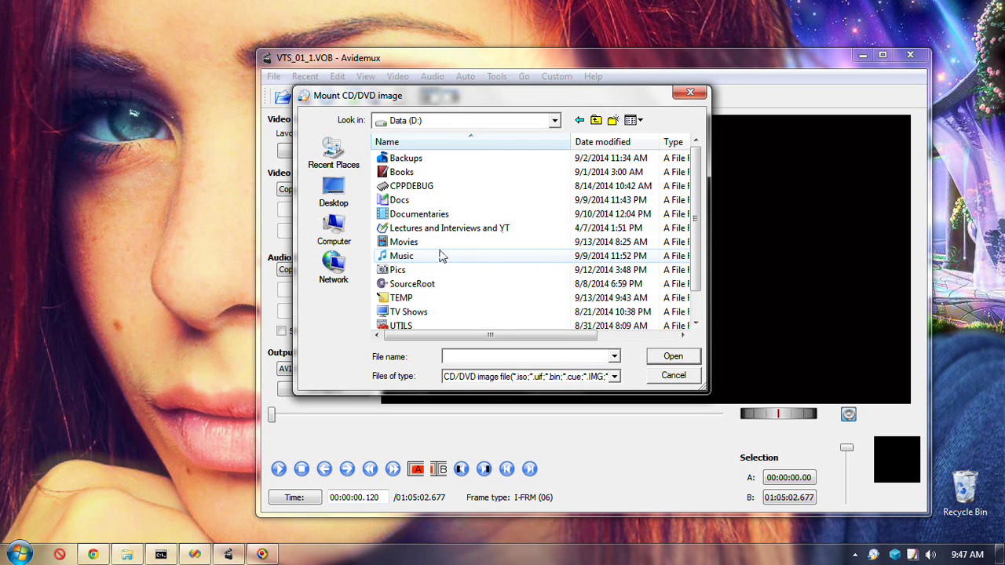
click(480, 246)
scroll(475, 252, down, 1)
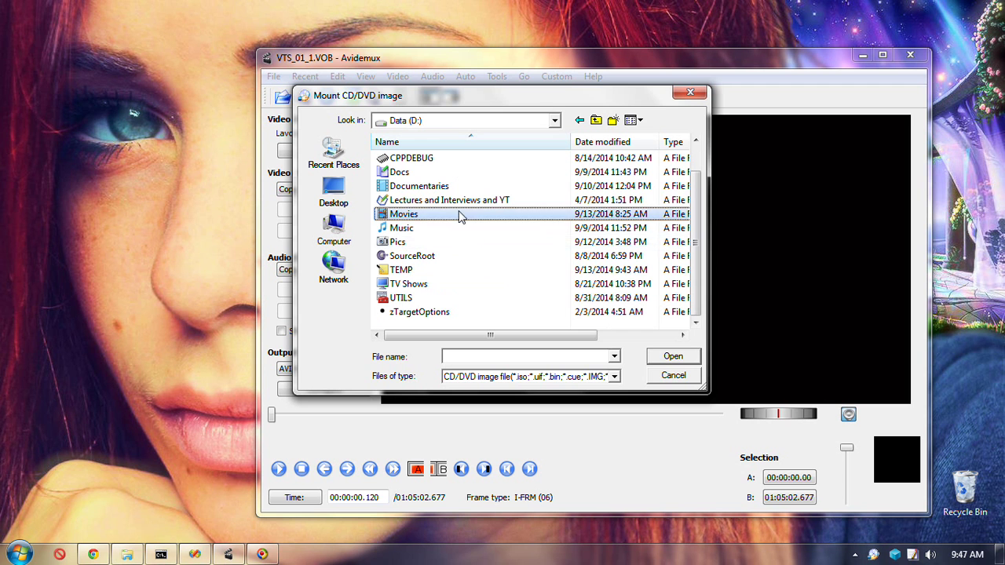
click(442, 228)
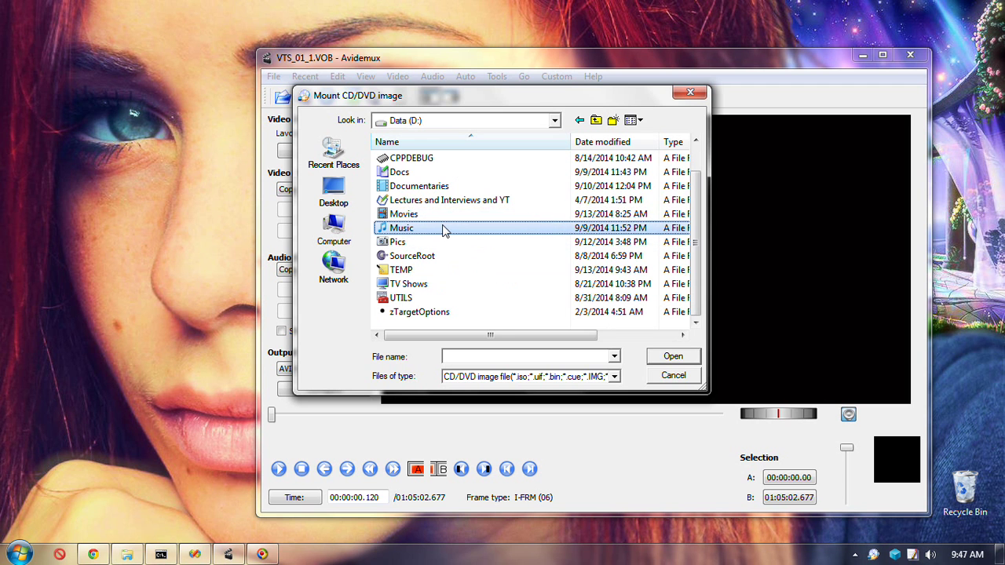
double_click(444, 229)
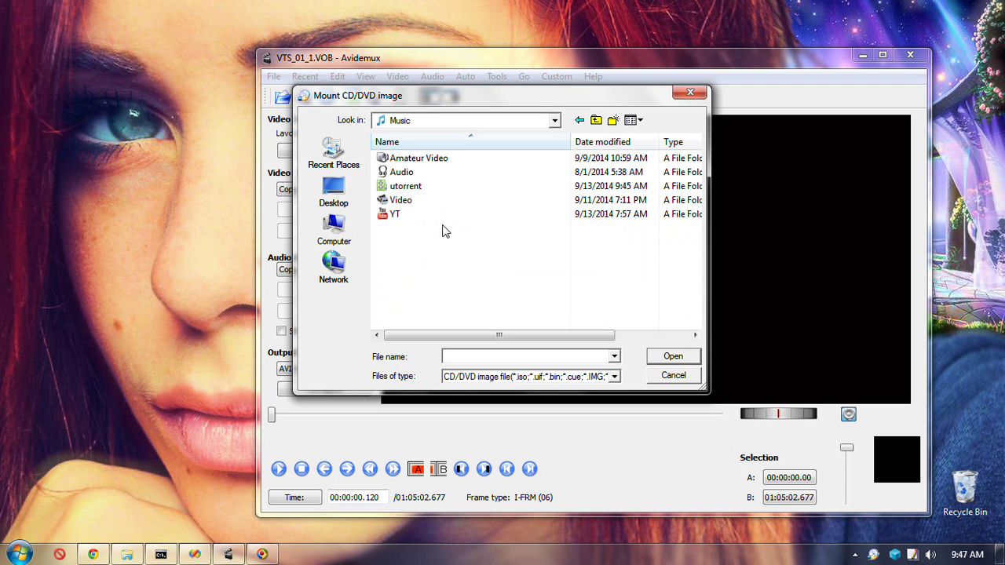
click(447, 189)
double_click(447, 189)
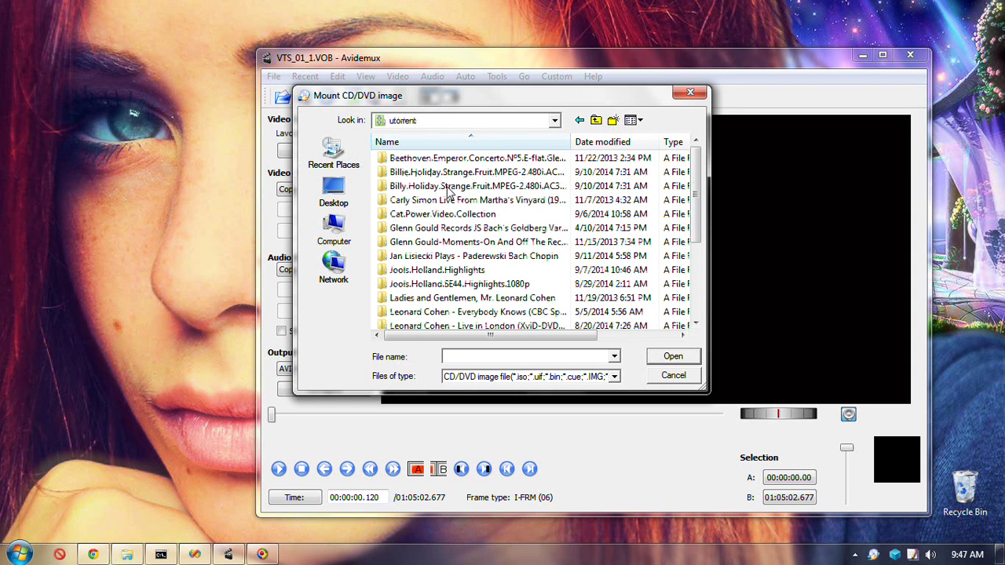
- Mount Michelangeli DVD5.iso from the Michelangeli Scarlatti Chopin Debussy DVD folder, and keep the current Windows color scheme without being asked again
scroll(456, 236, down, 3)
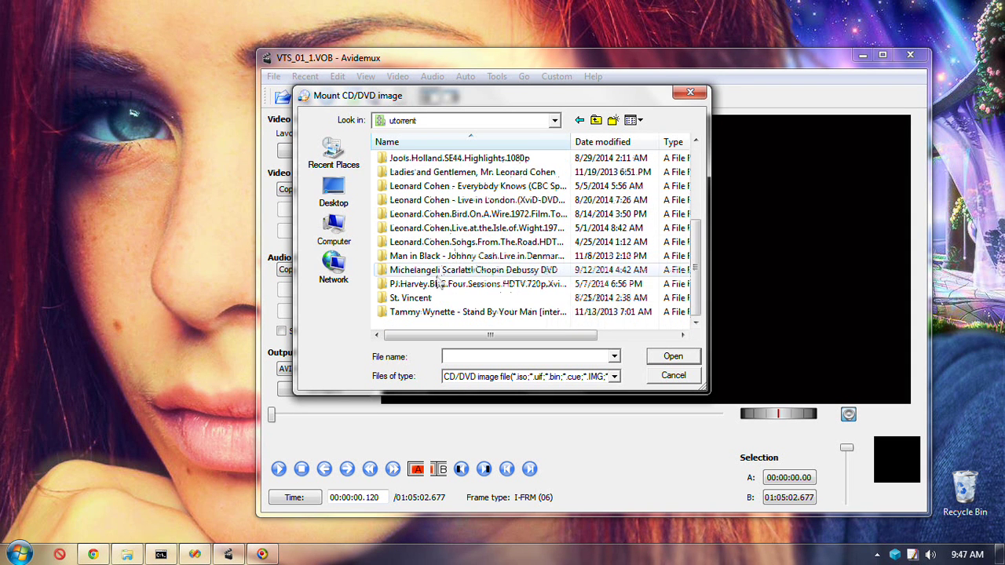
click(493, 270)
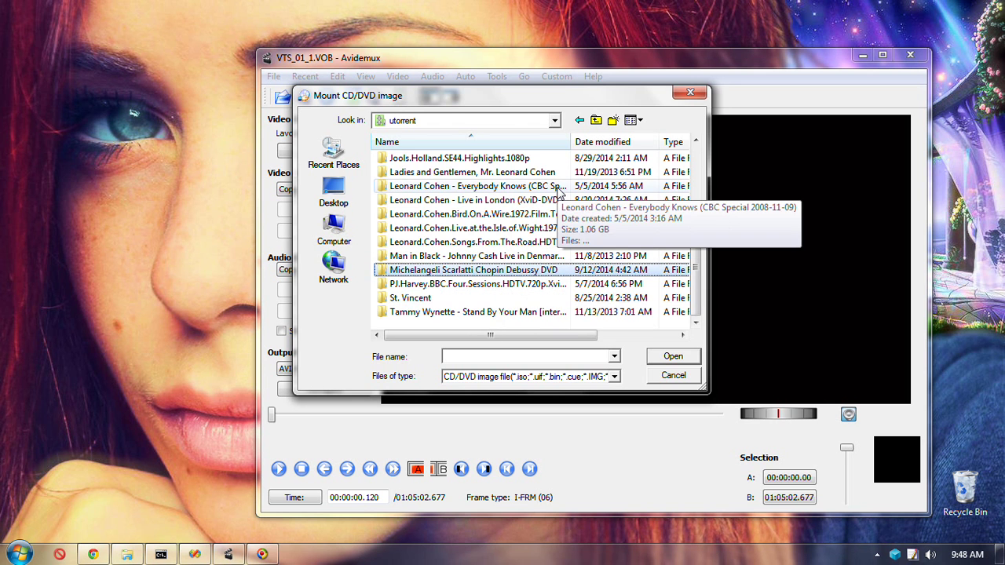
key(Return)
click(457, 178)
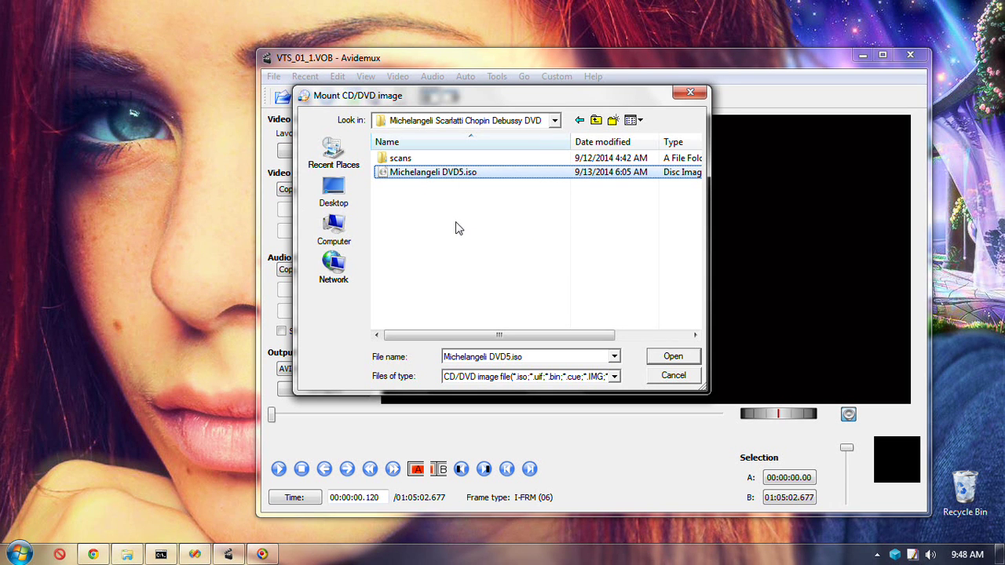
key(Return)
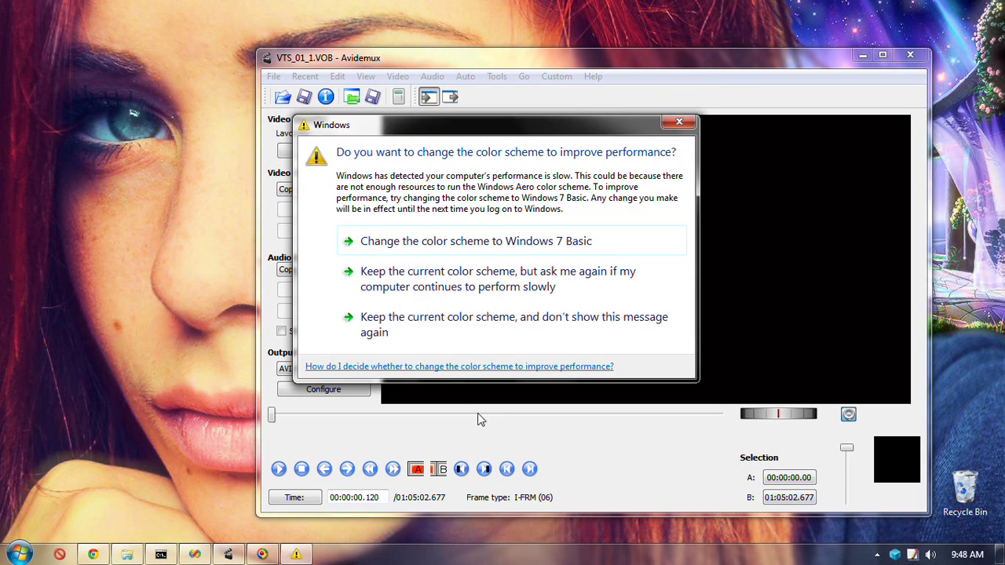
click(416, 333)
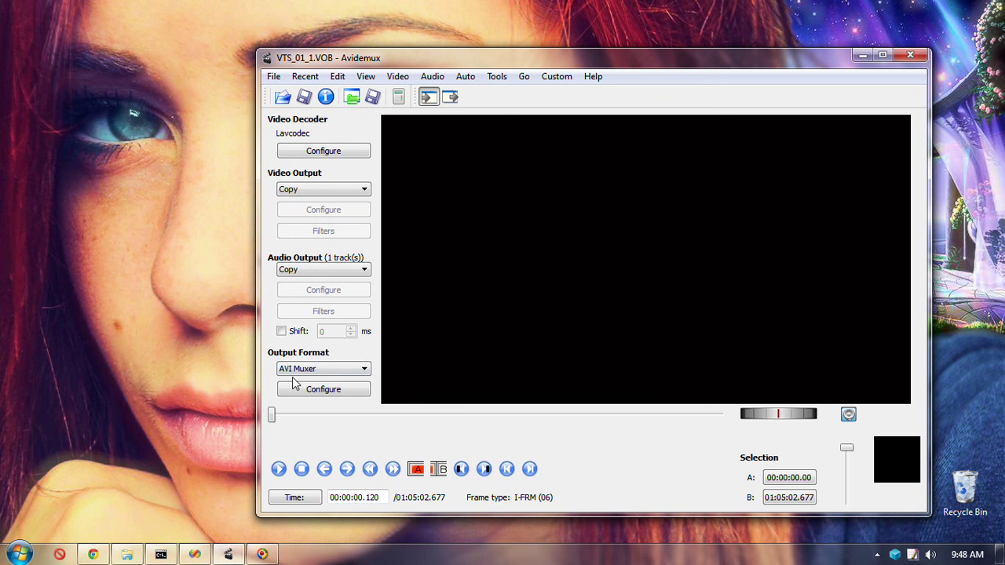
- Open the mounted DVD Drive (G:) Michelangeli Scarlatti Chopin De in the file manager
click(127, 555)
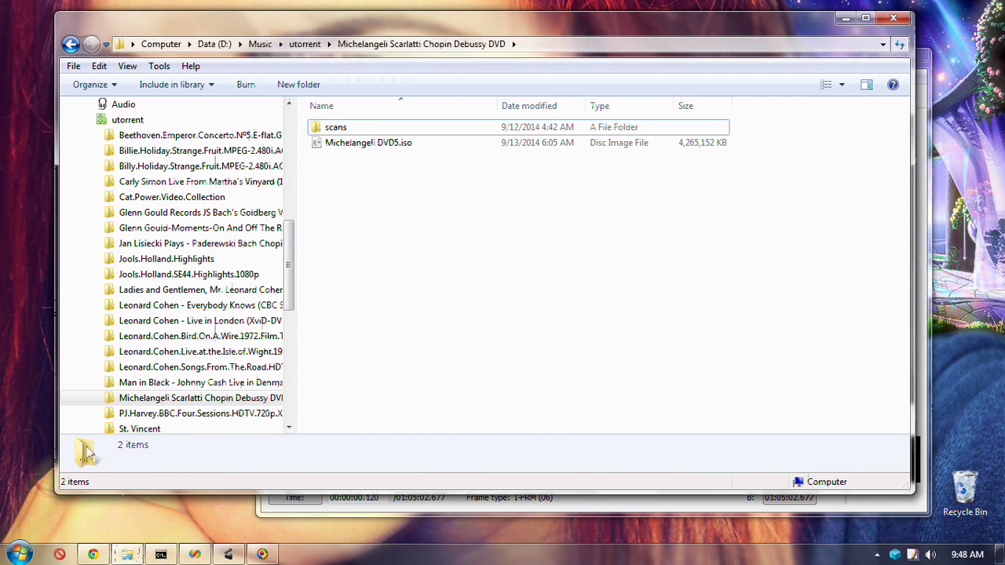
click(291, 183)
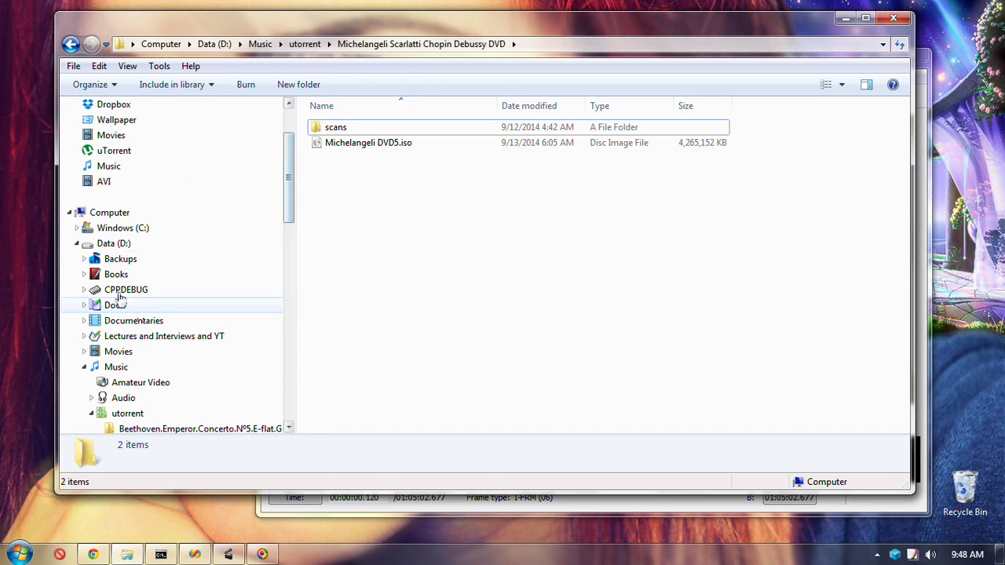
click(116, 213)
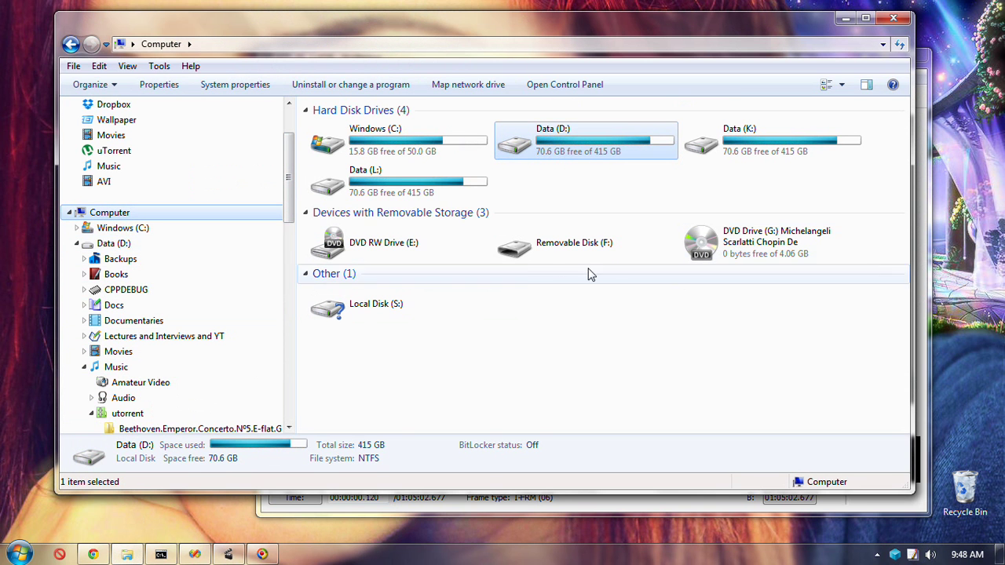
click(750, 248)
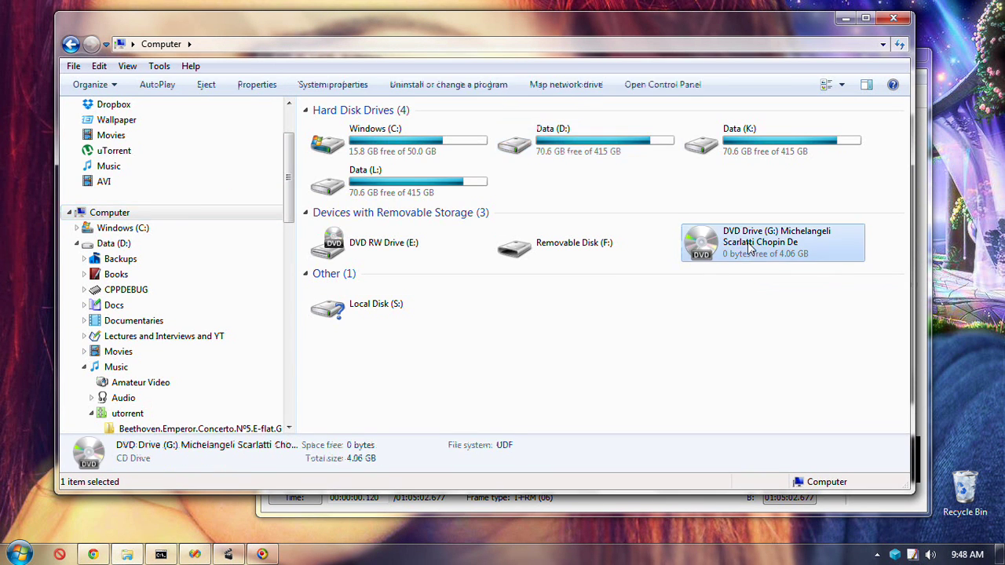
double_click(750, 248)
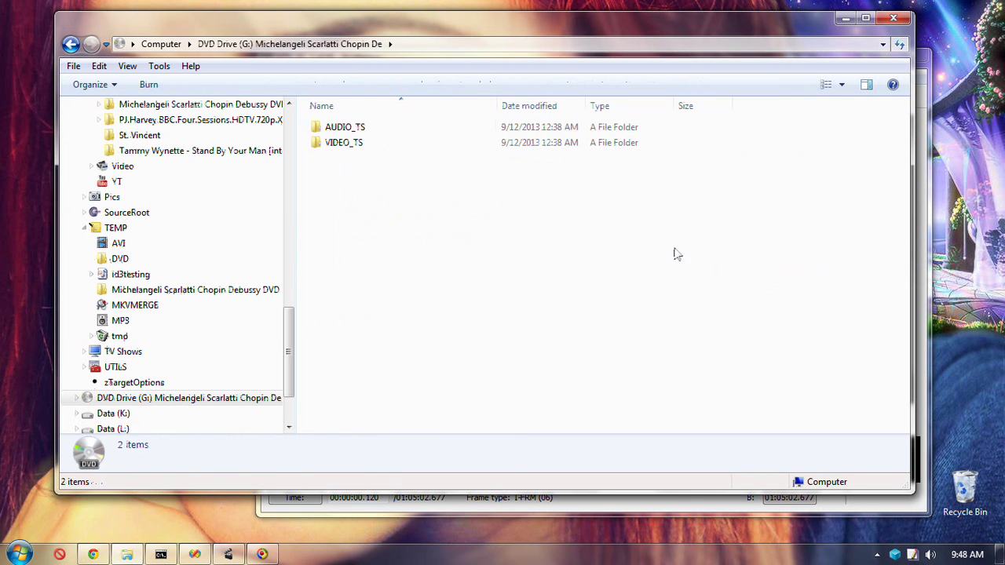
- Check the AUDIO_TS folder on the mounted DVD and open its VIDEO_TS folder
click(369, 132)
click(369, 144)
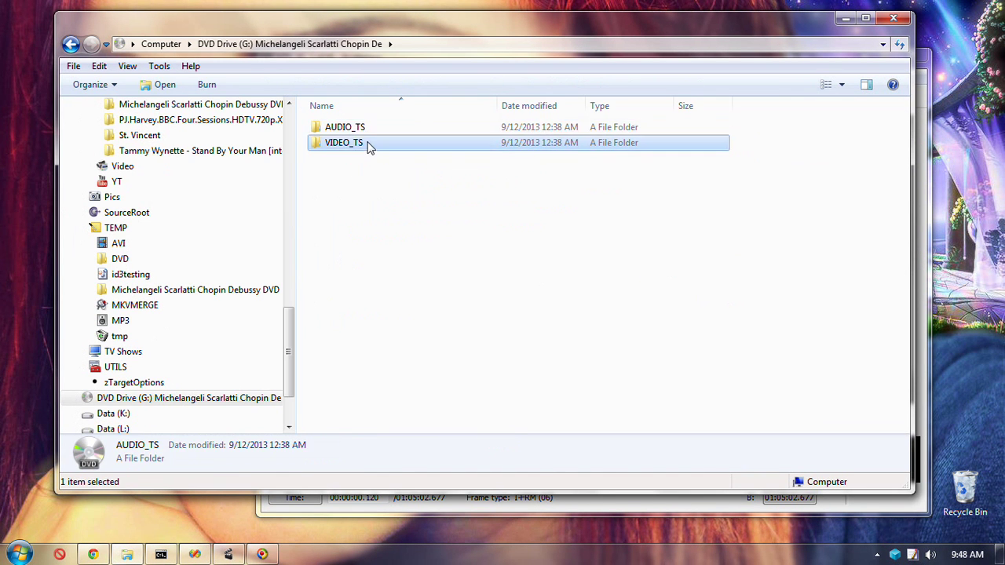
click(378, 129)
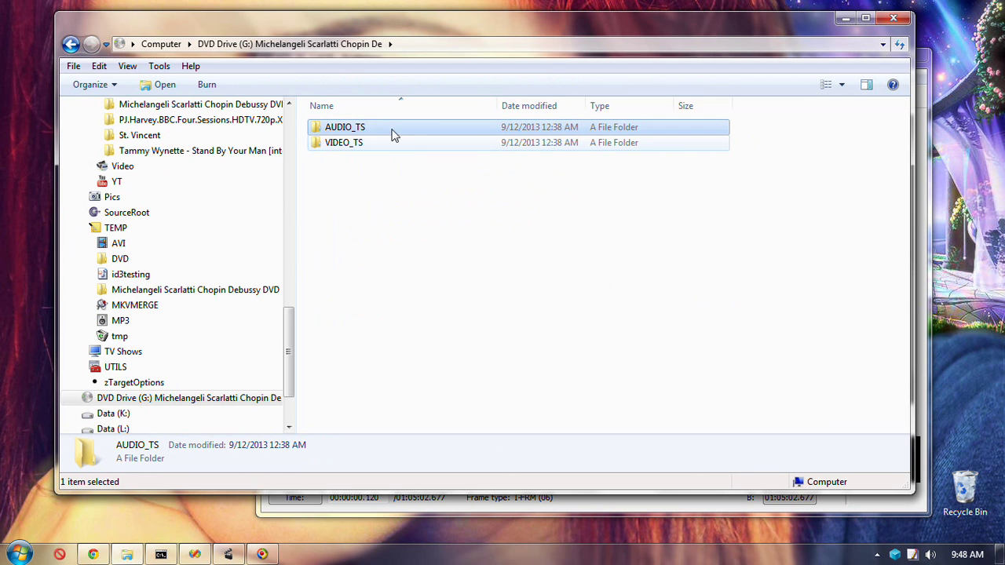
double_click(376, 130)
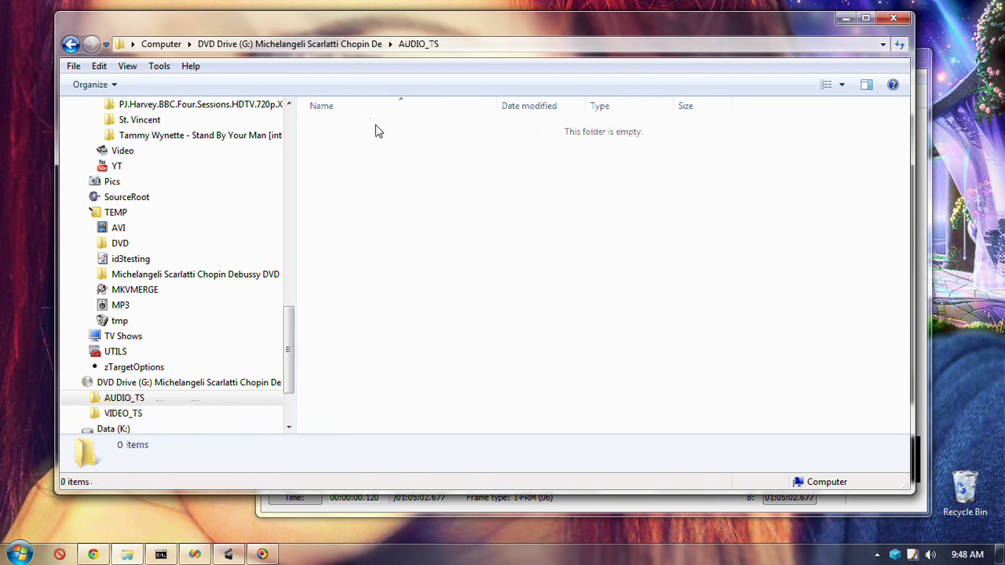
click(132, 414)
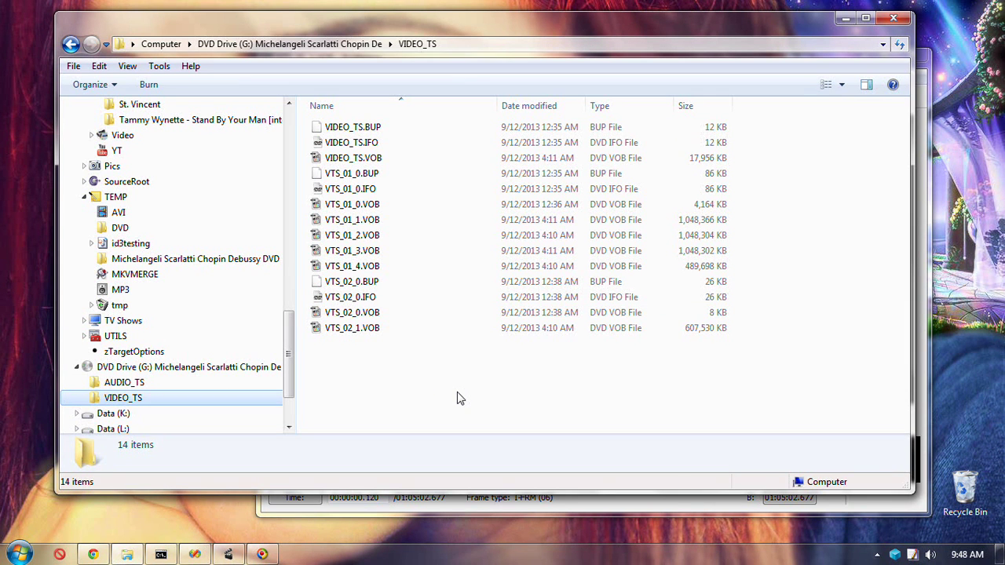
- Display the VIDEO_TS files as thumbnail icons and select VTS_01_1.VOB to see its details
click(400, 384)
right_click(401, 381)
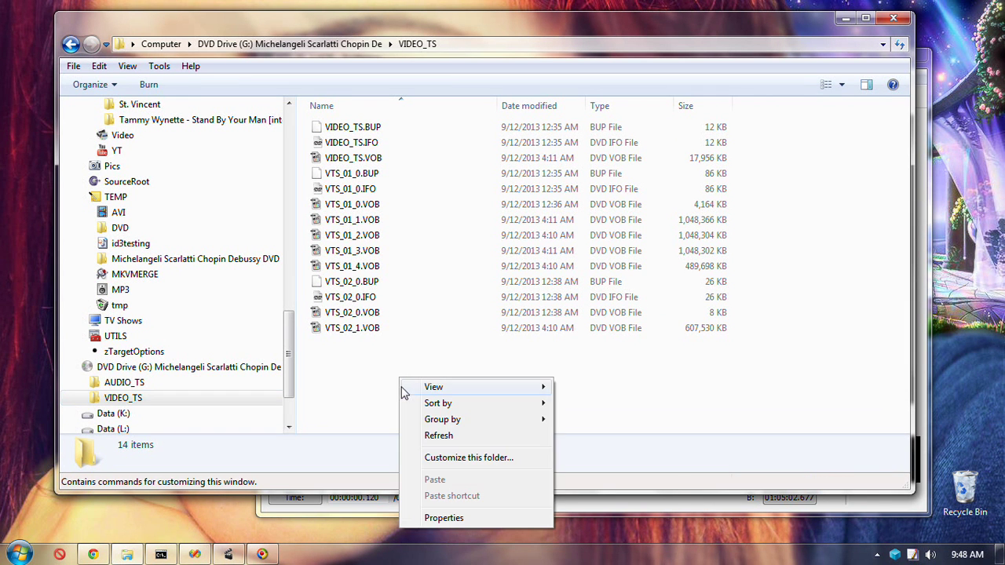
mouse_move(534, 388)
click(620, 390)
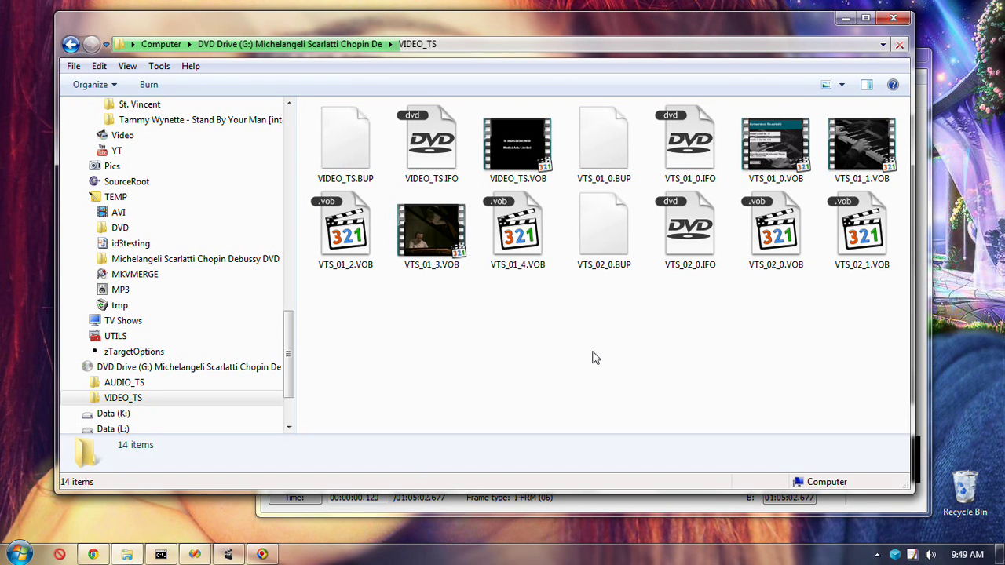
click(862, 145)
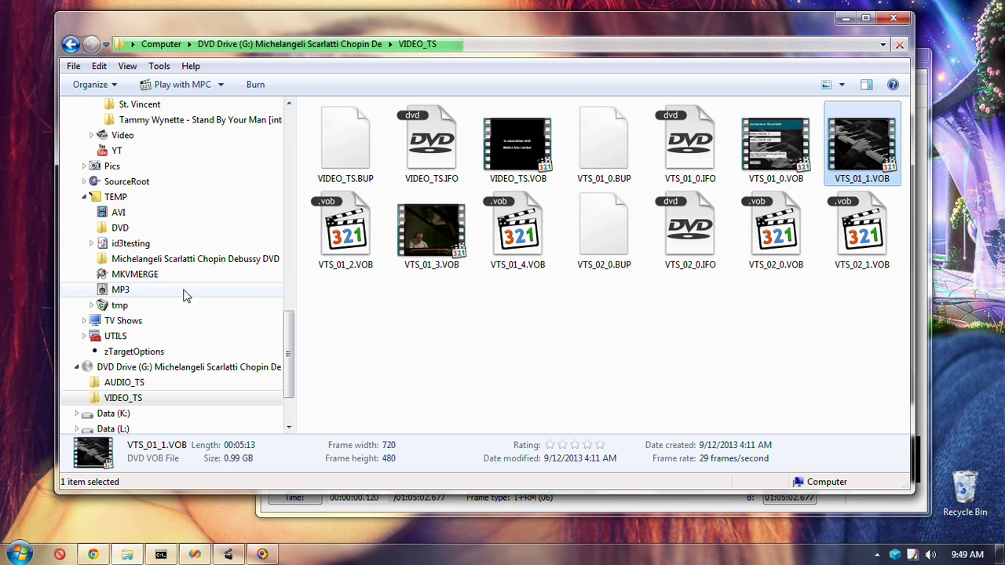
- Open the DVD folder inside TEMP on Data (D:) and examine its DVD files
drag(288, 369, 289, 339)
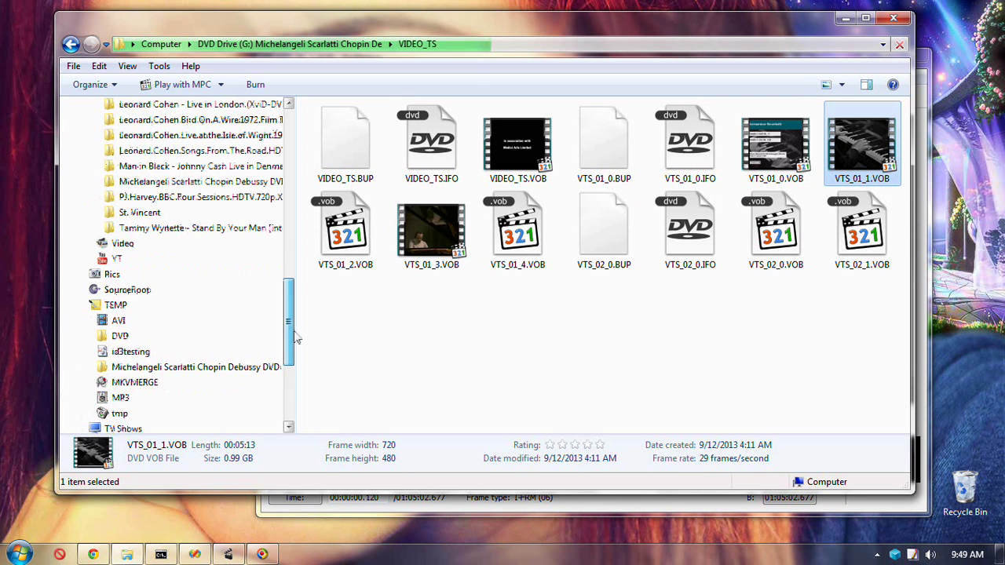
click(197, 339)
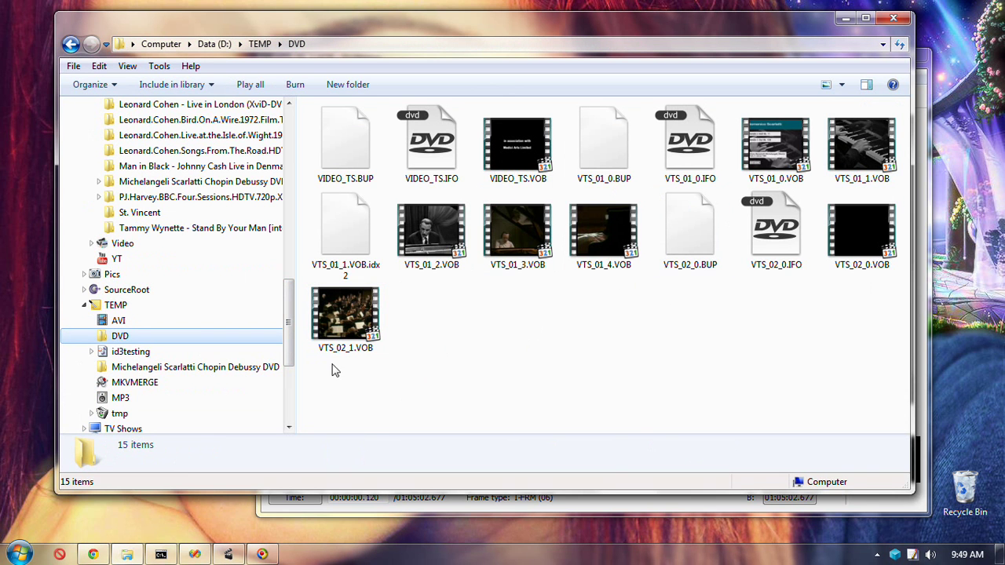
drag(289, 338, 287, 376)
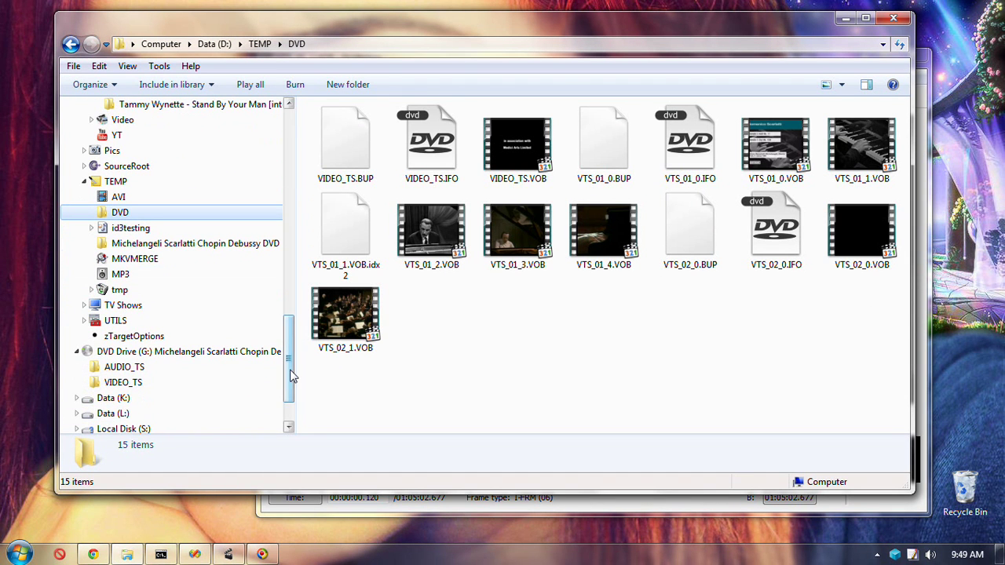
- Open the utorrent folder inside Music and look through its contents
drag(291, 359, 292, 267)
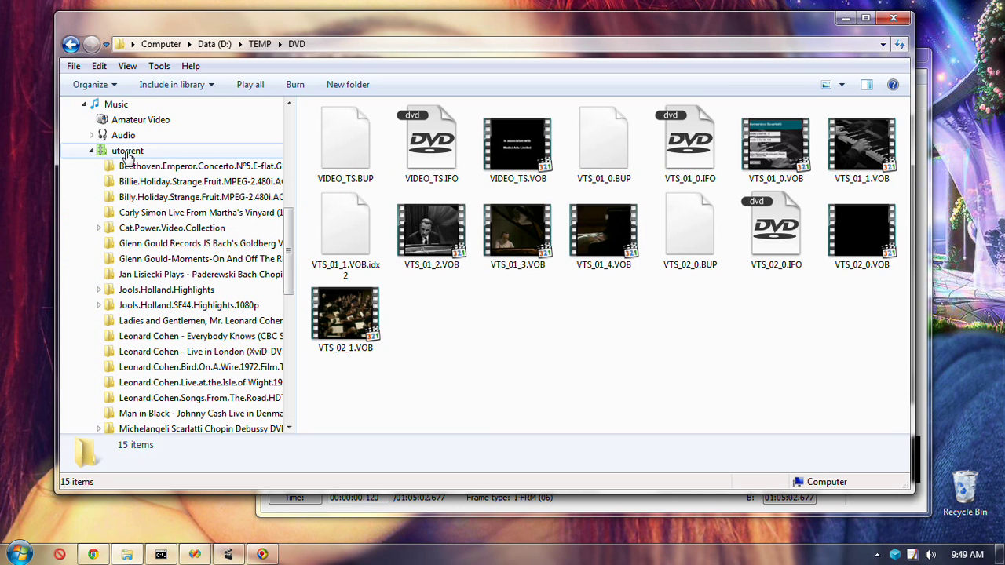
click(127, 151)
click(369, 312)
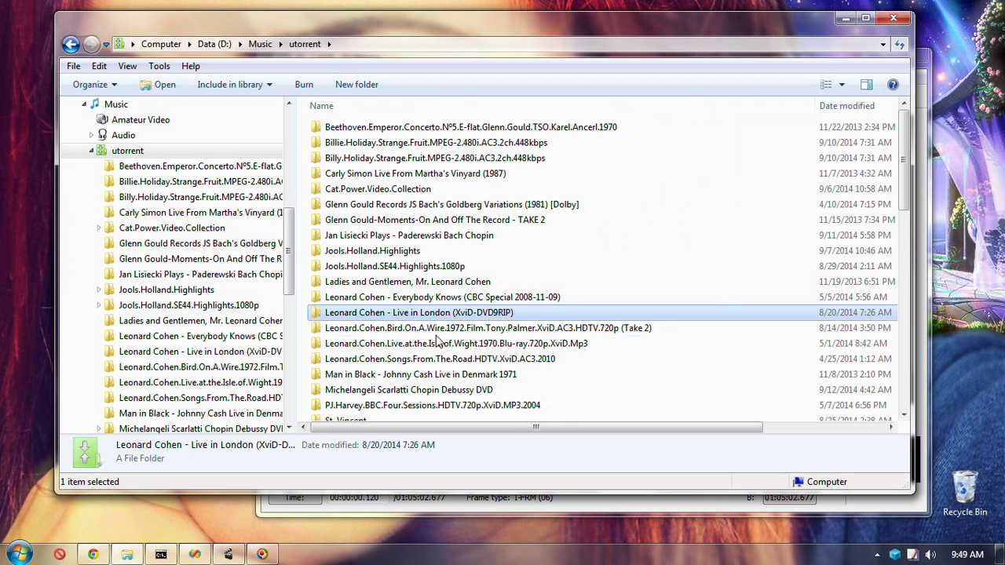
scroll(395, 310, down, 3)
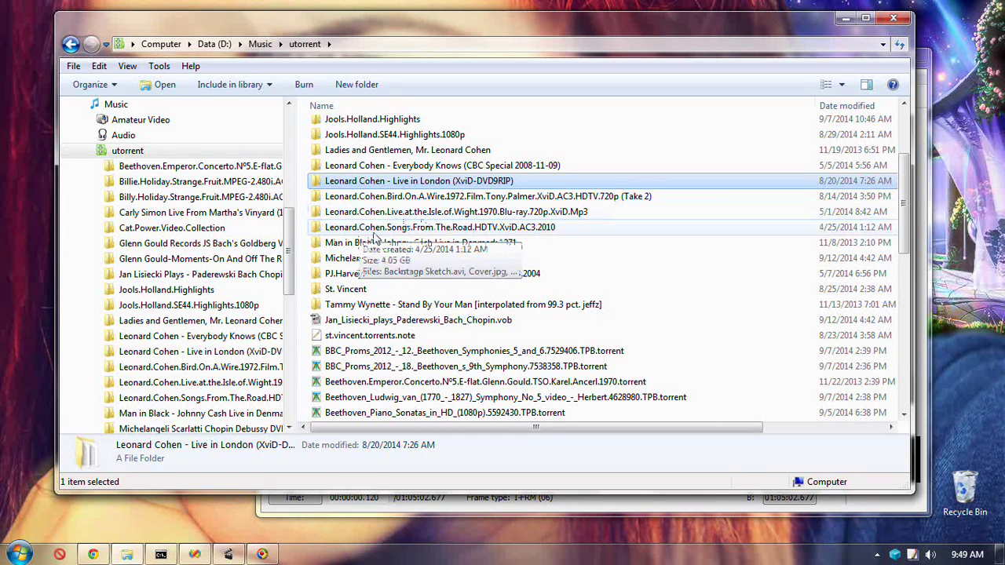
- Collapse the Music folder tree and open the Documents folder inside Backups on Data (D:)
click(85, 104)
scroll(135, 216, up, 2)
scroll(135, 216, up, 2)
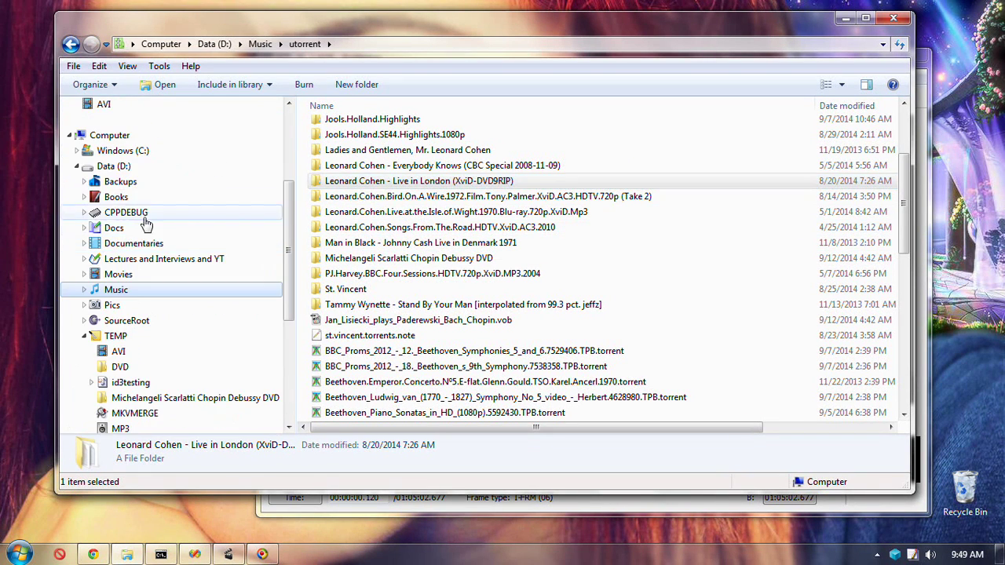
click(177, 190)
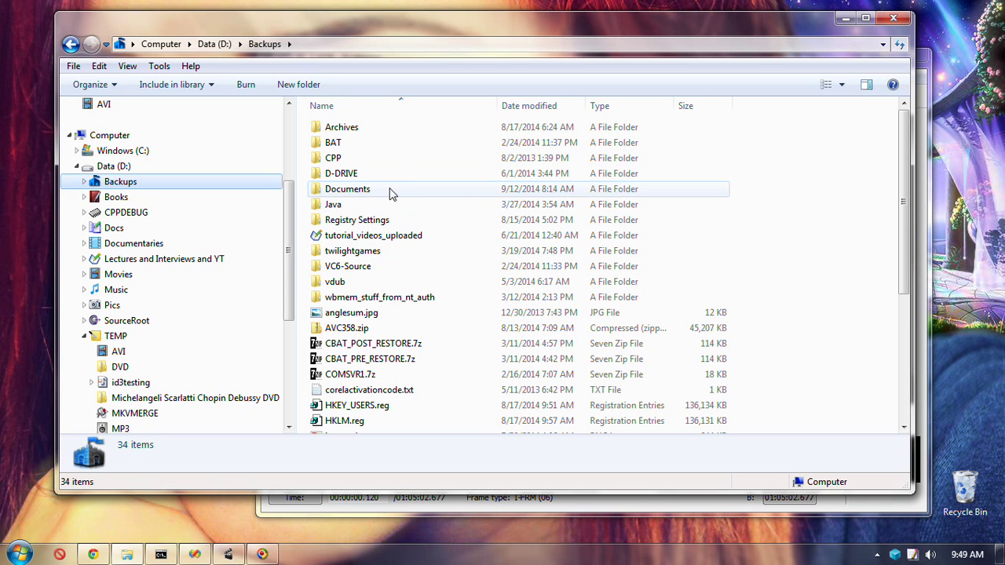
mouse_move(397, 201)
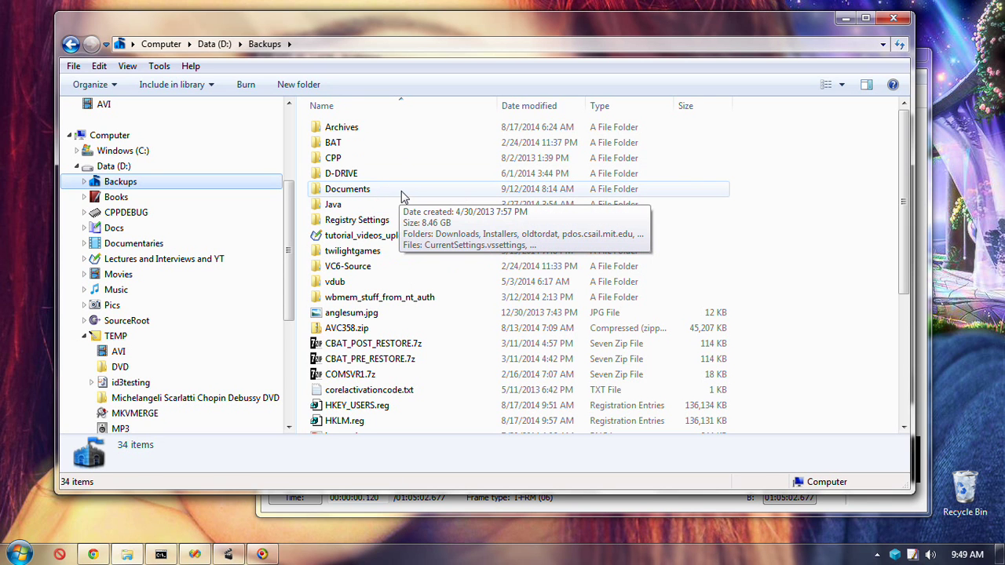
double_click(400, 194)
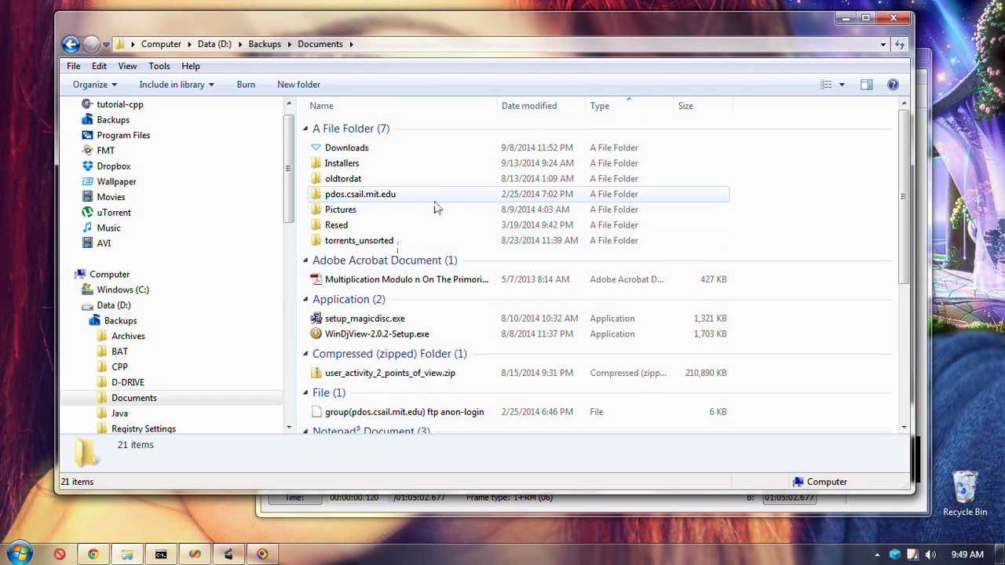
- Look through the backed-up Documents folder and open its Installers folder
click(386, 213)
scroll(424, 310, down, 5)
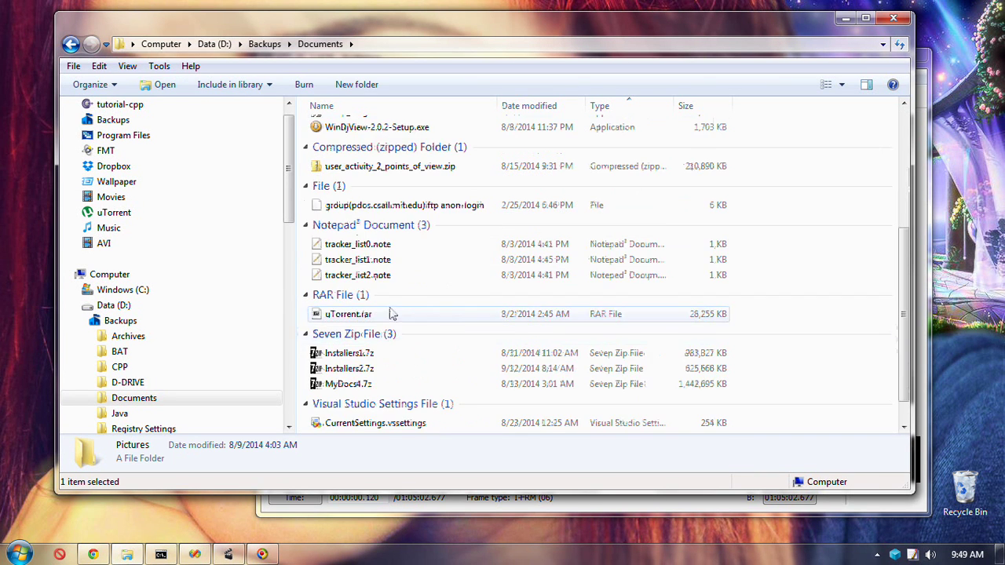
scroll(424, 306, down, 1)
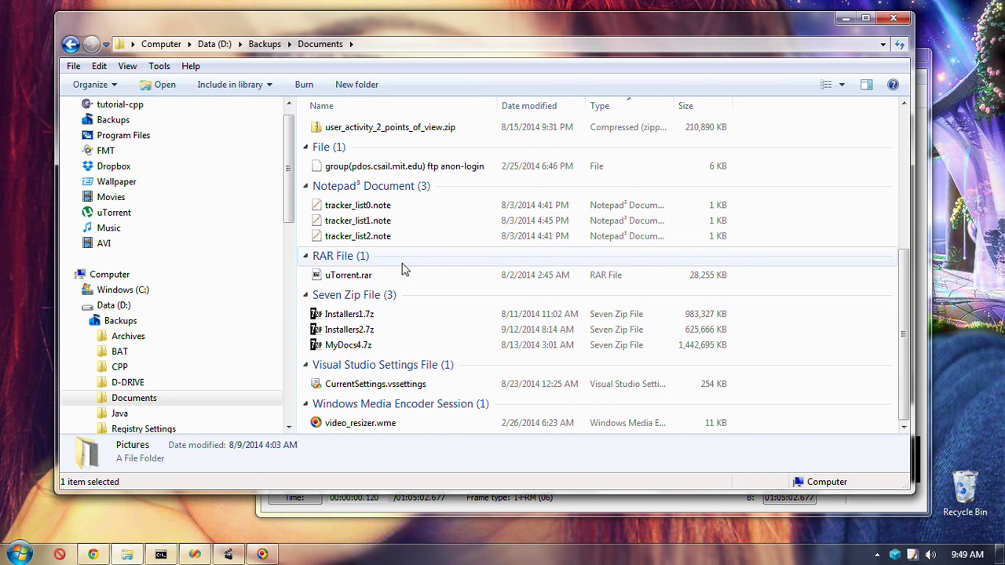
scroll(416, 259, up, 6)
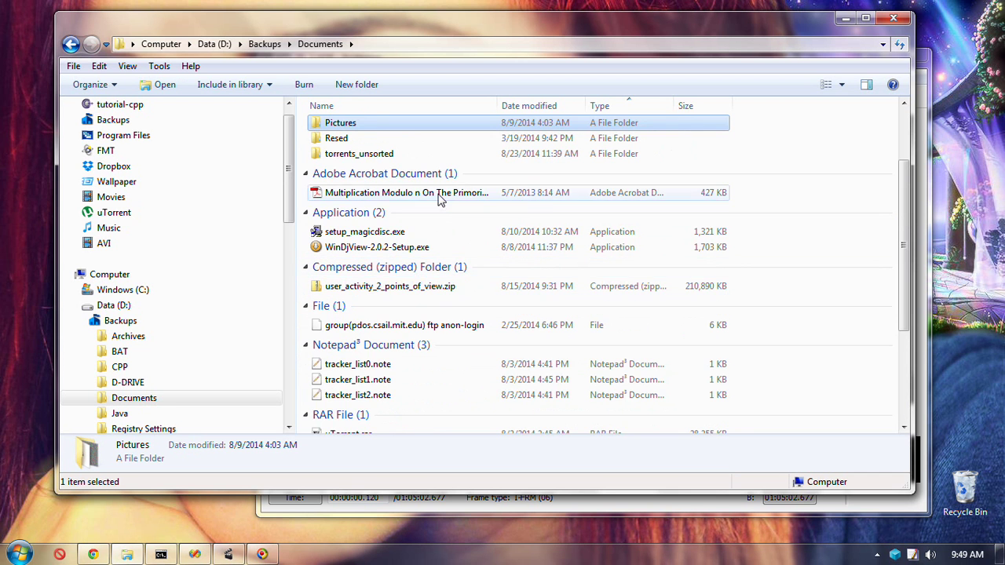
double_click(406, 166)
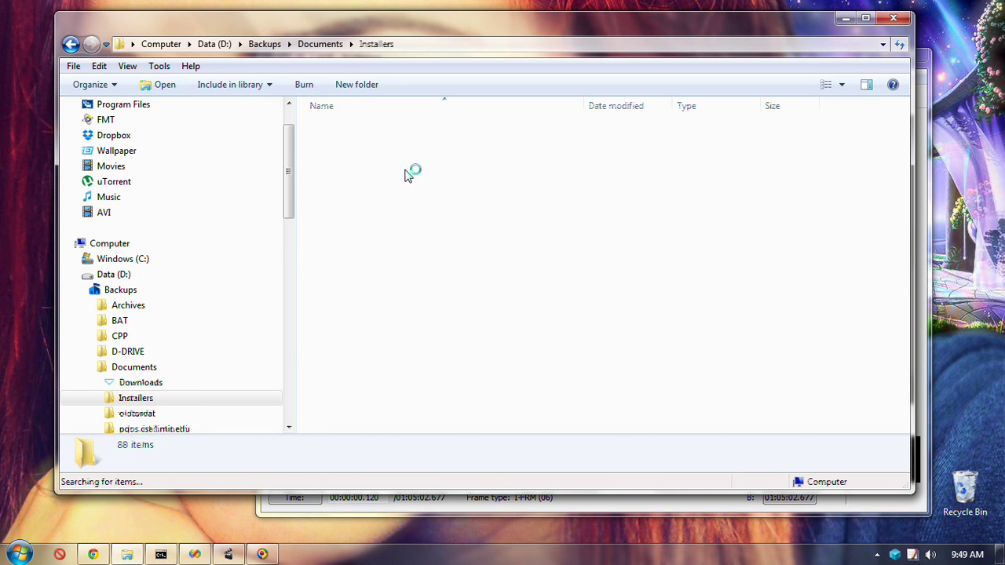
- Find setup_magicdisc.exe among the installers and select SetupDVDDecrypter_3.5.4.0.exe below it
click(403, 342)
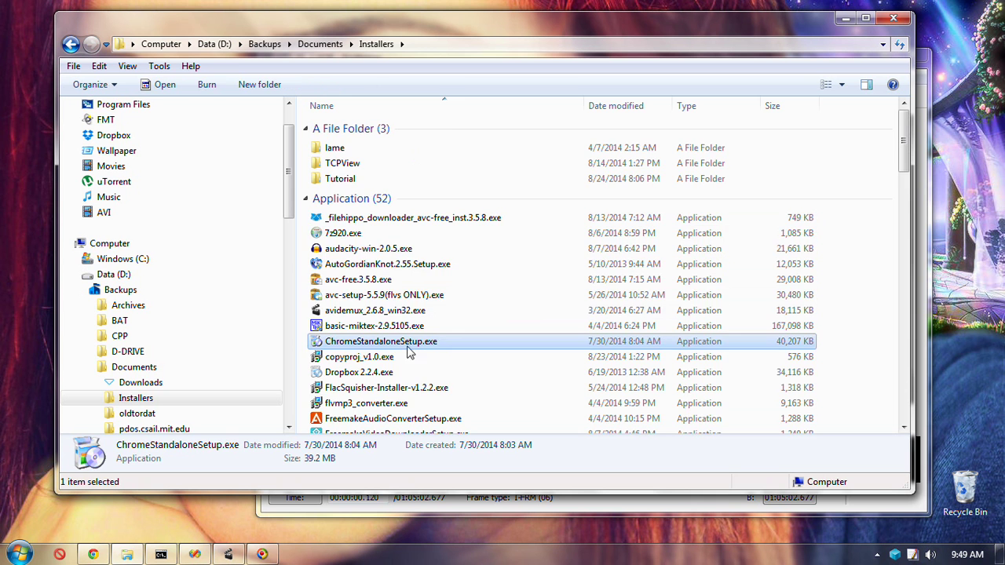
scroll(439, 350, down, 2)
key(s)
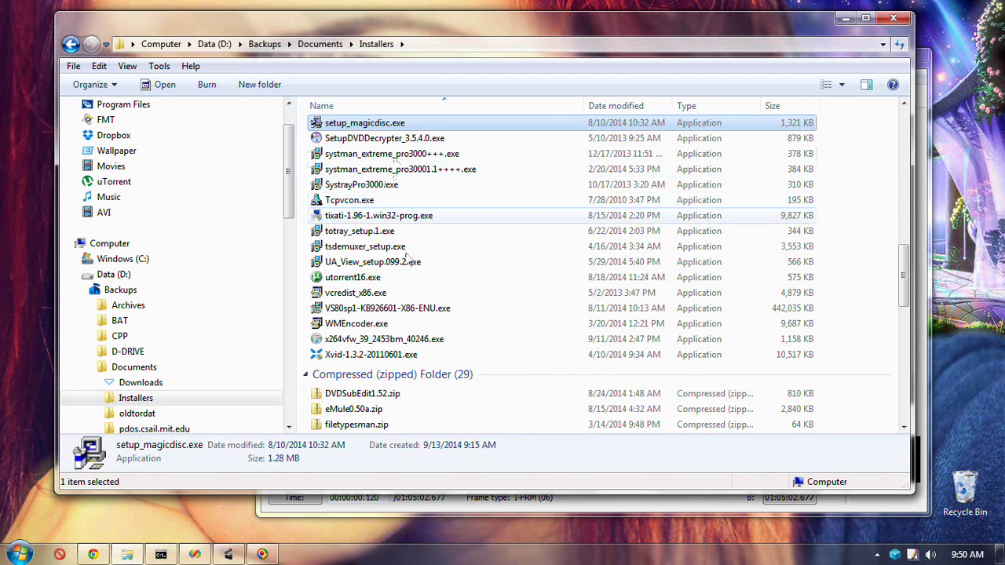
click(424, 142)
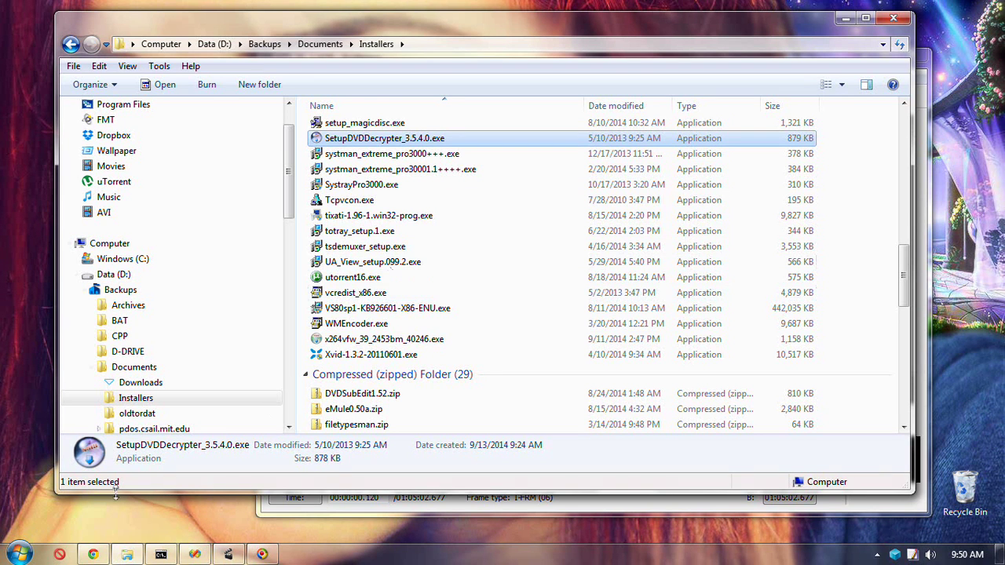
- Open the Administrative Tools from the Control Panel
click(20, 554)
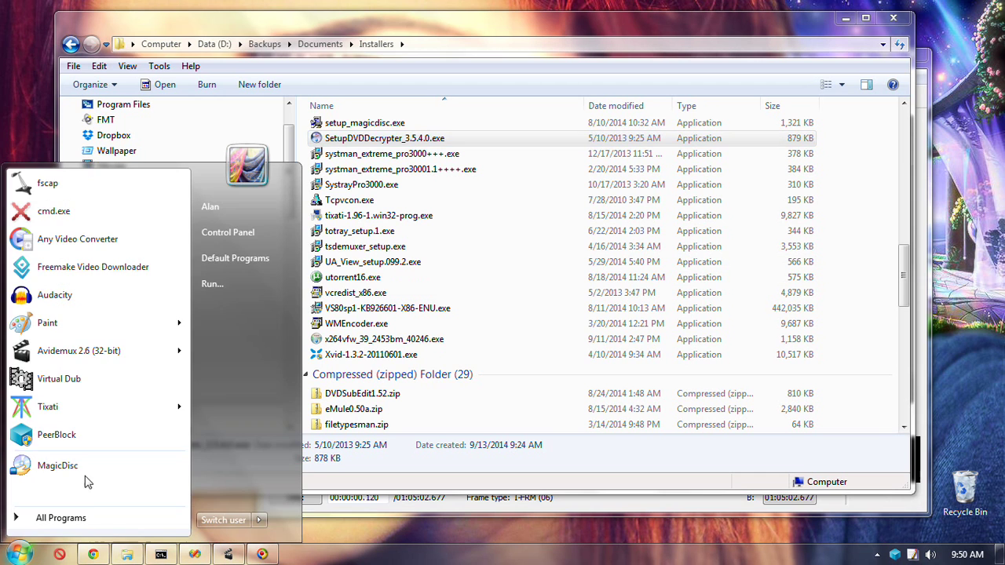
click(418, 249)
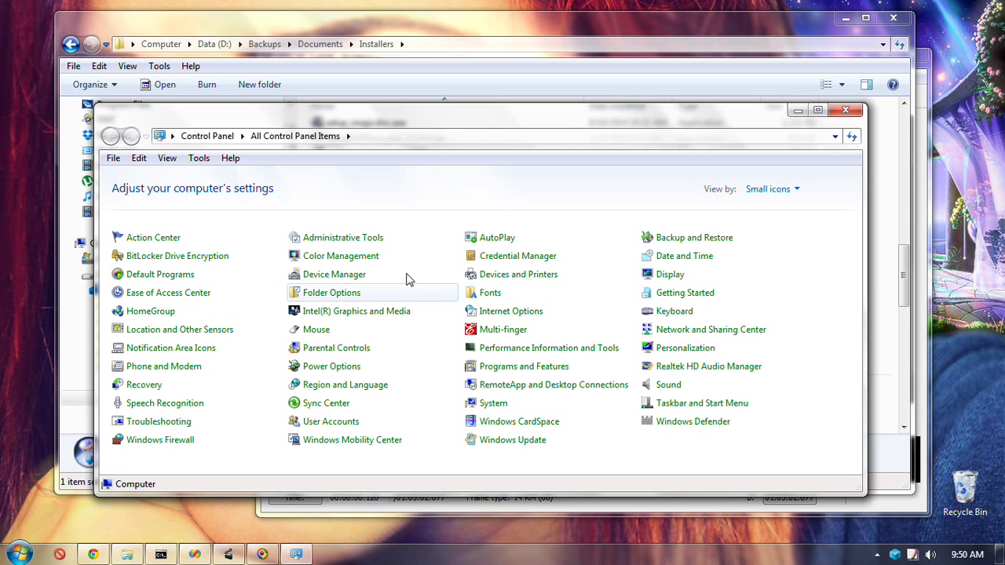
click(377, 238)
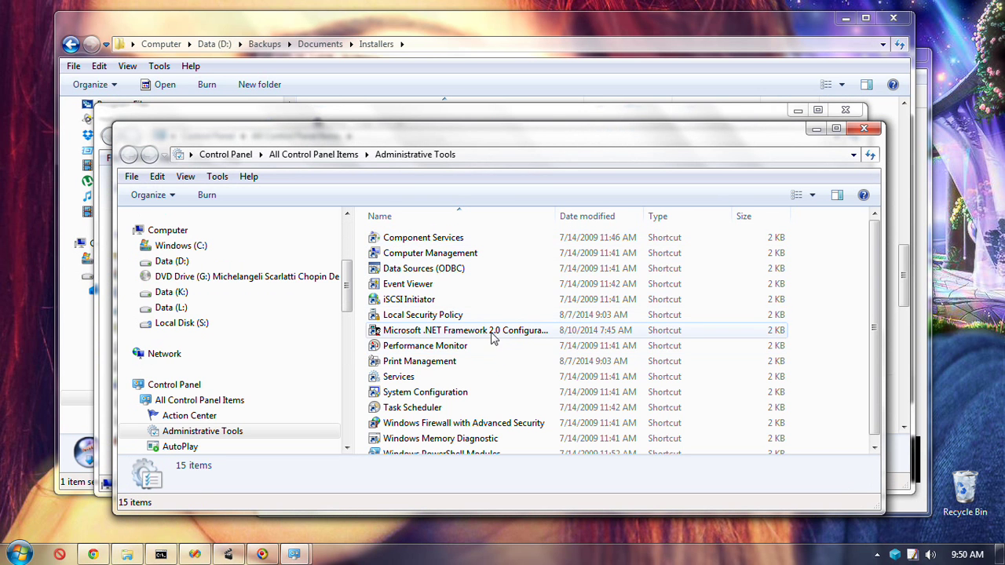
- Launch Local Security Policy from the Administrative Tools list
click(483, 317)
double_click(483, 317)
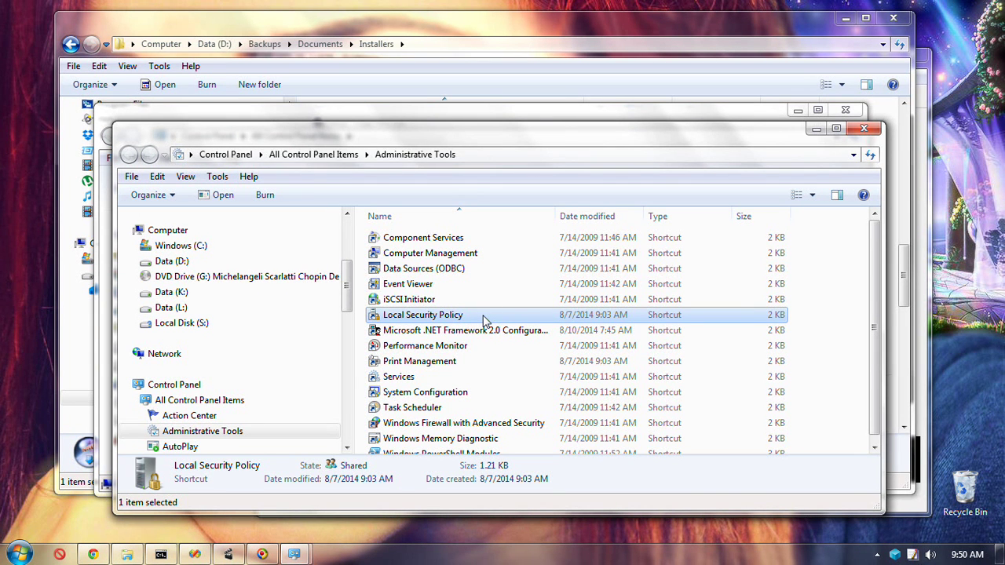
click(558, 359)
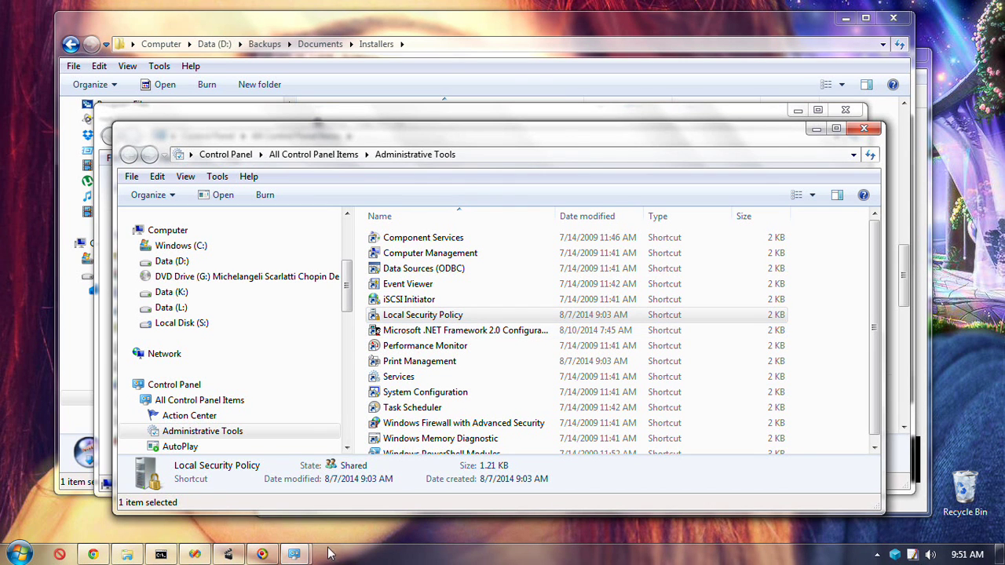
click(296, 556)
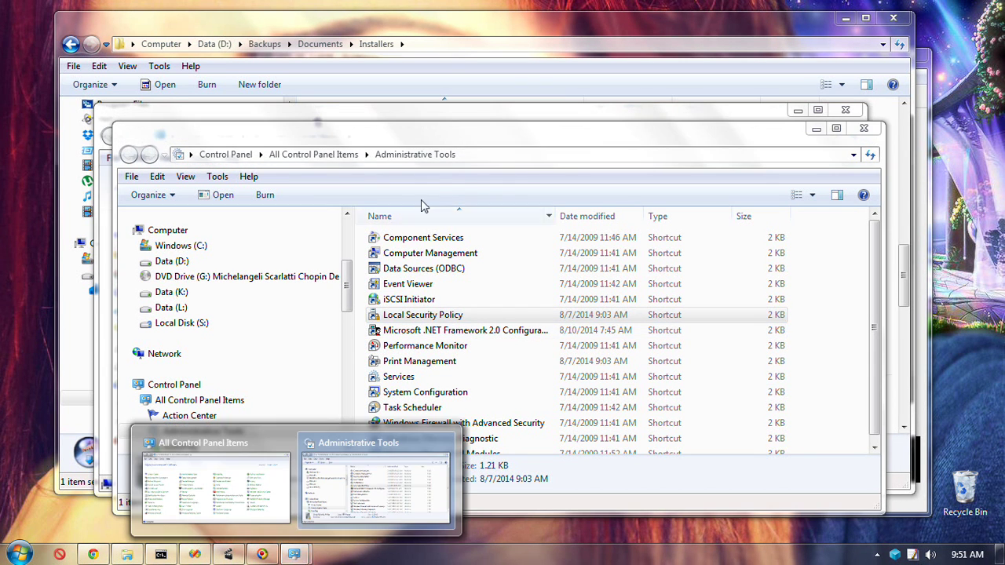
click(451, 138)
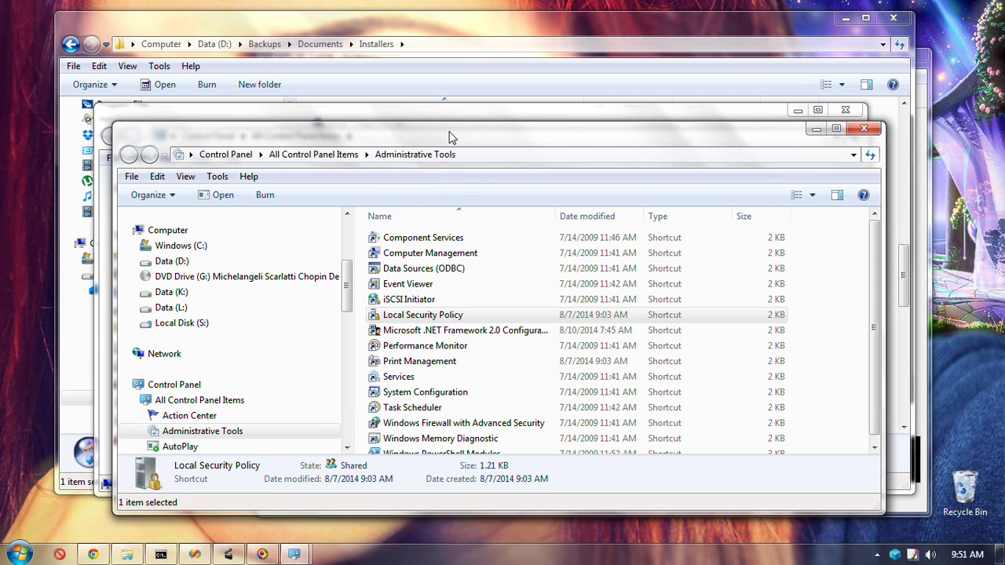
double_click(458, 319)
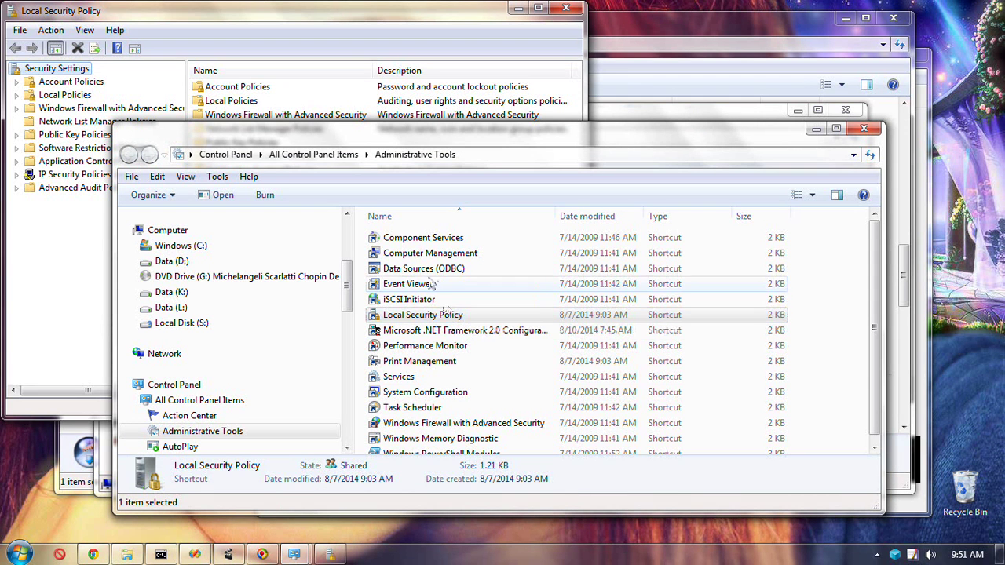
- Enlarge the Local Security Policy window and move it nearer the centre of the desktop
click(364, 14)
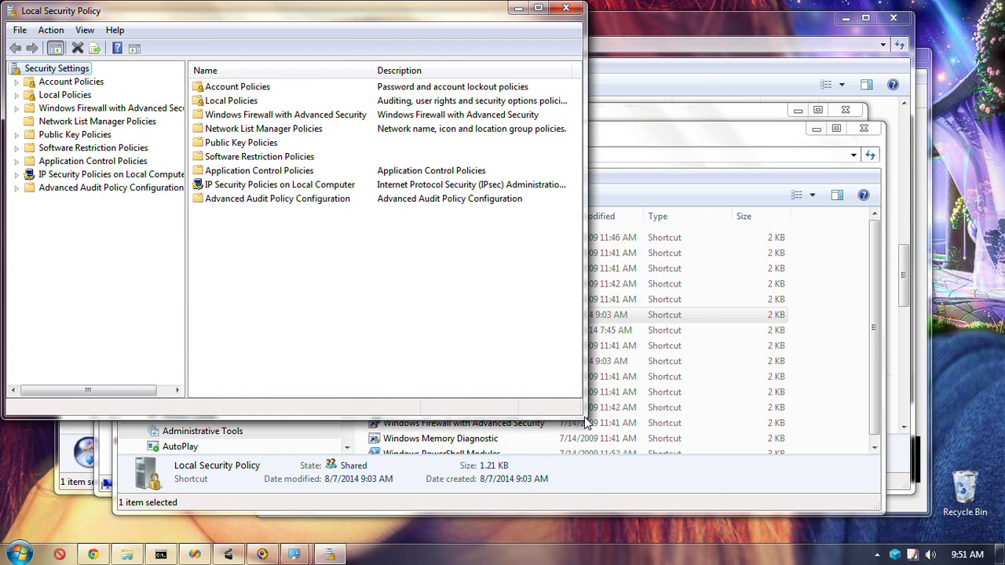
drag(585, 417, 808, 501)
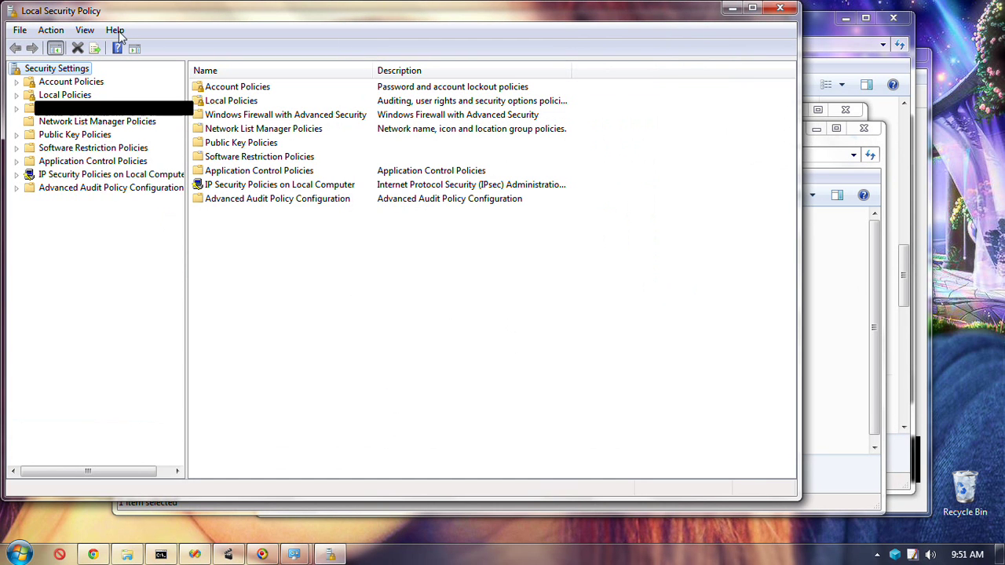
drag(142, 21, 269, 57)
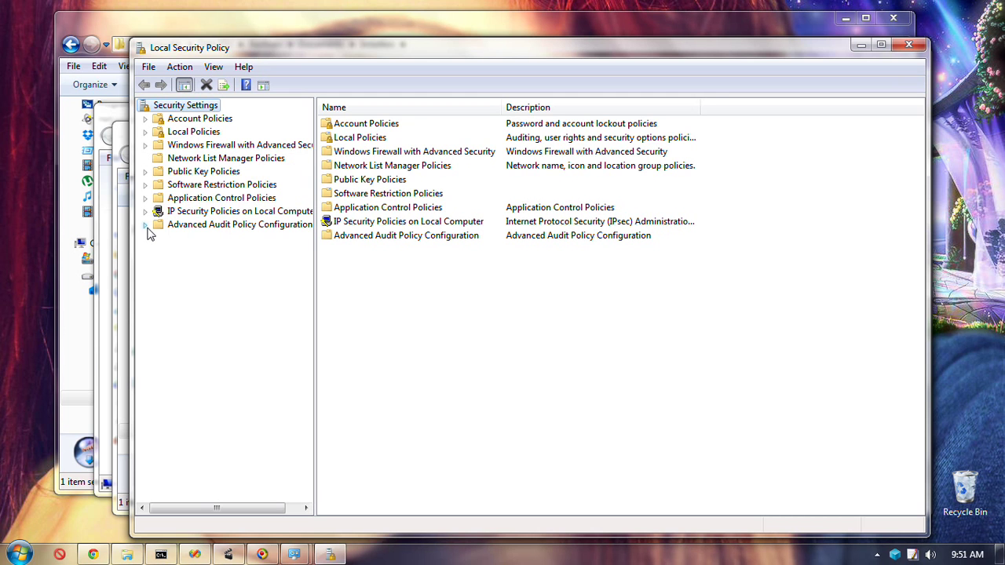
- Expand Advanced Audit Policy Configuration and Local Policies in the security tree, and open Security Options
double_click(209, 226)
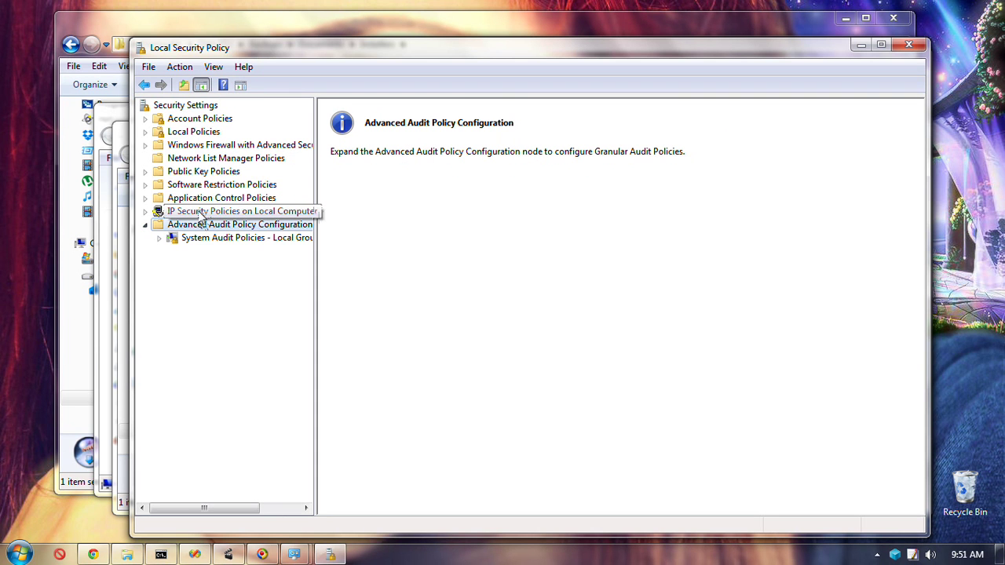
click(204, 238)
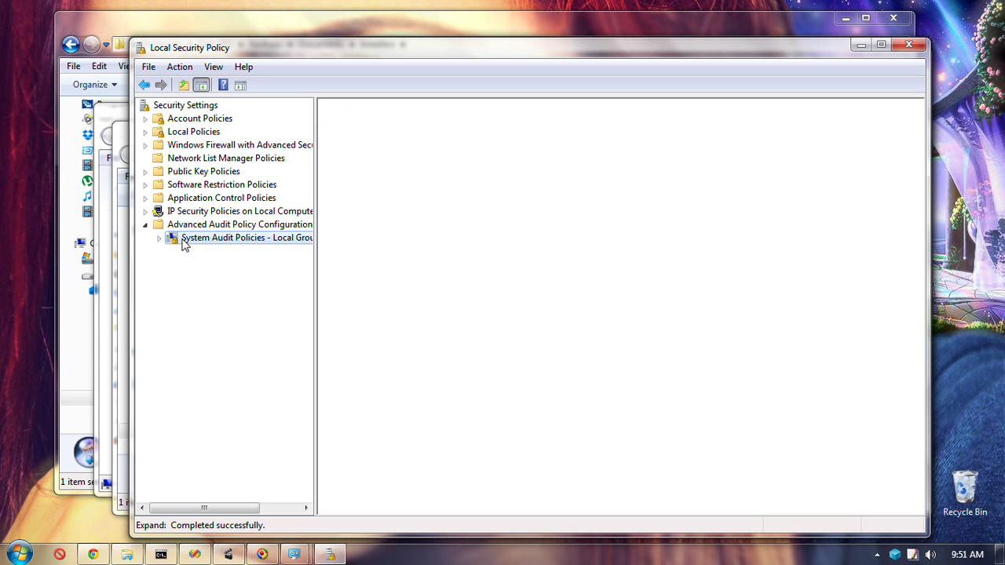
click(146, 132)
click(209, 172)
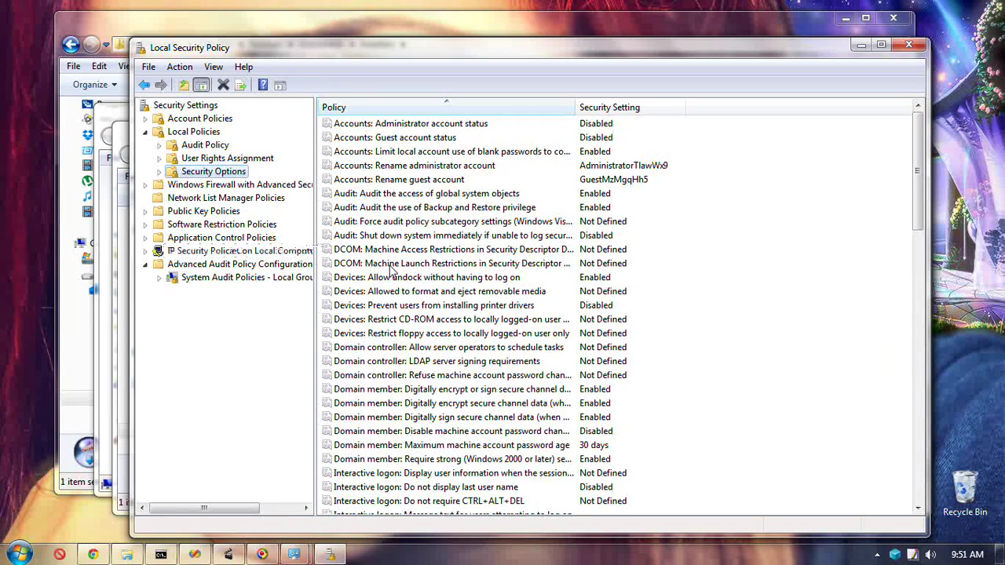
- Look through the Security Options policies as far as the User Account Control entries at the end of the list
click(381, 319)
scroll(437, 337, down, 6)
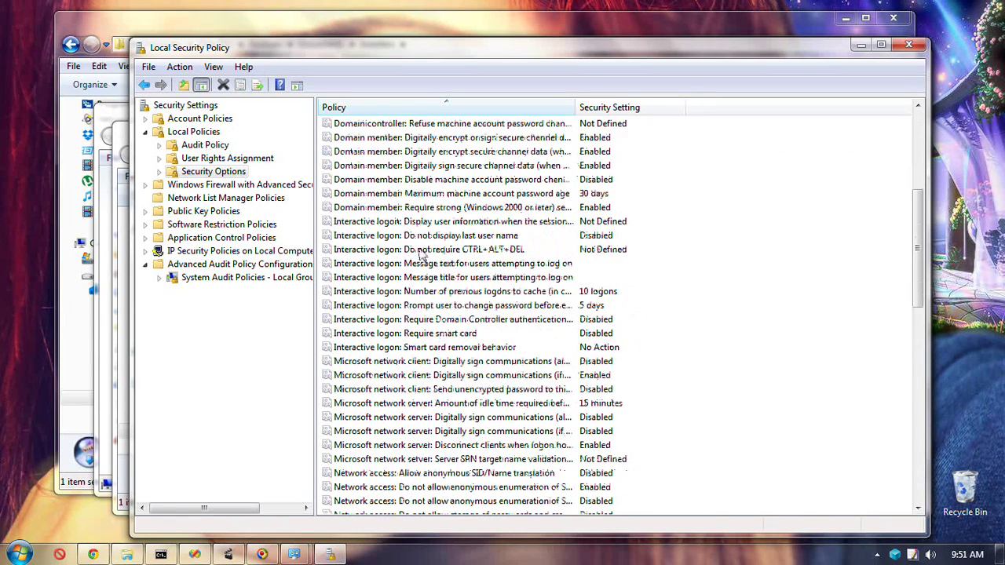
scroll(392, 357, down, 2)
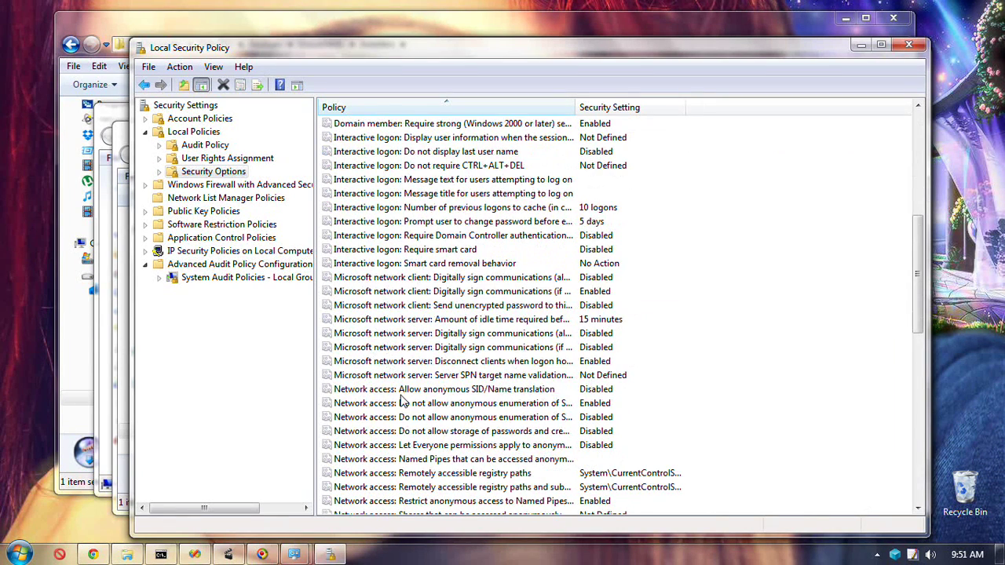
scroll(406, 395, down, 3)
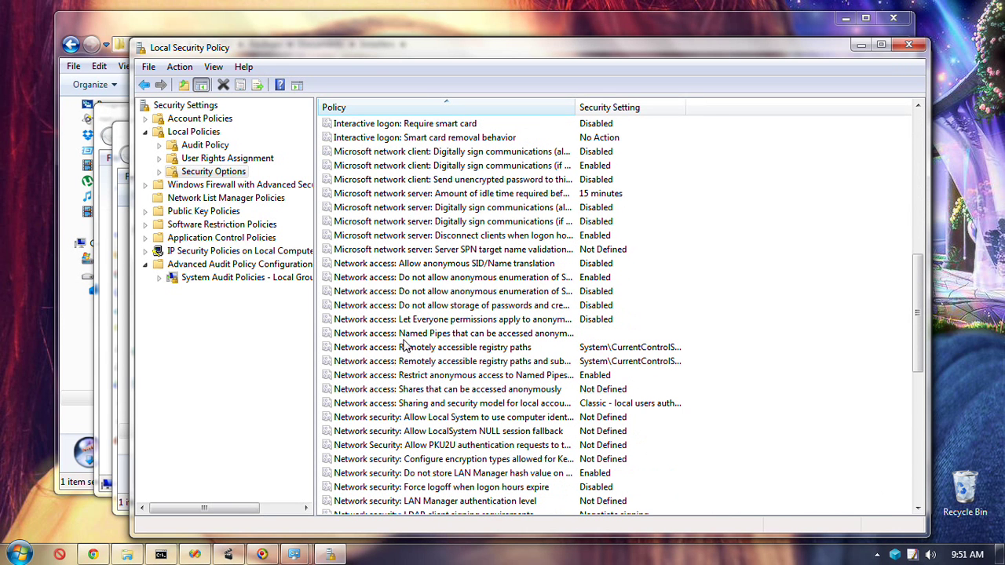
click(448, 377)
scroll(443, 379, down, 1)
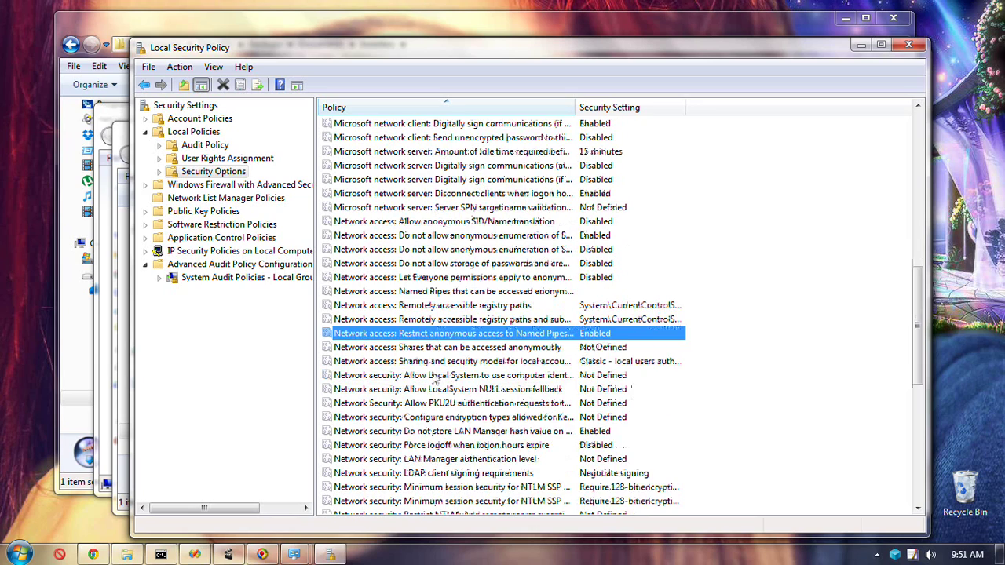
scroll(428, 382, down, 1)
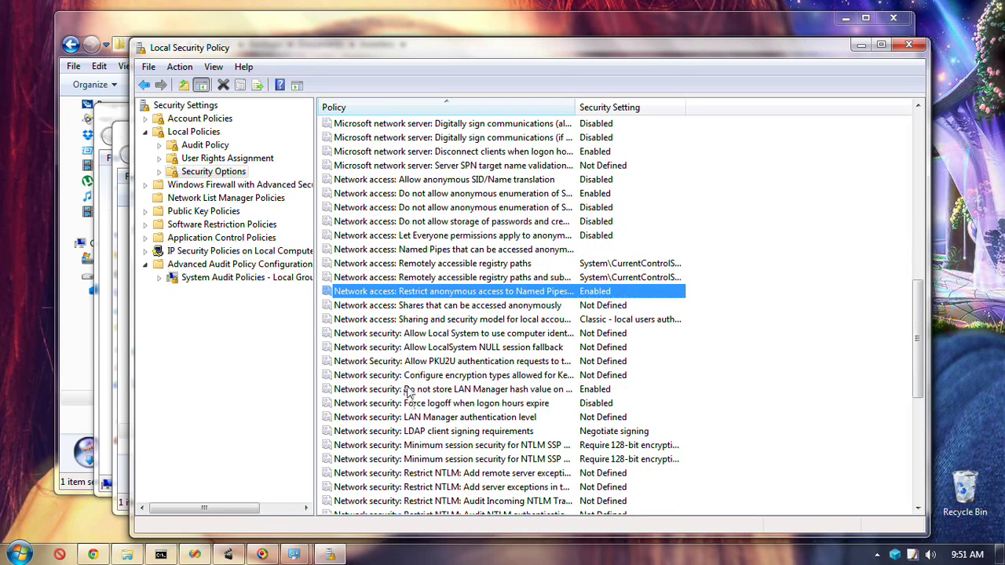
scroll(395, 359, down, 8)
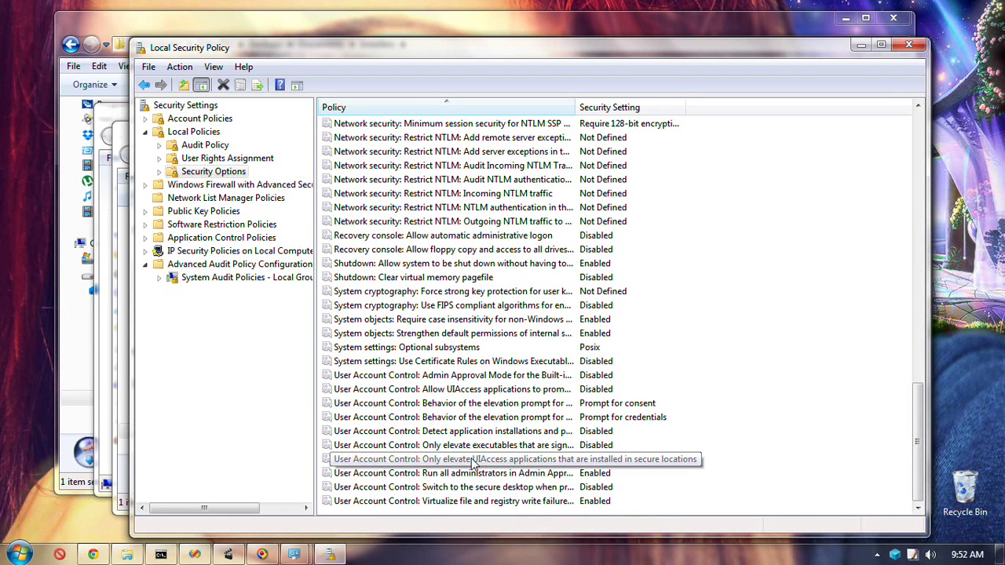
- Read the explanation of the User Account Control policy on only elevating UIAccess applications installed in secure locations, and close its properties
double_click(528, 462)
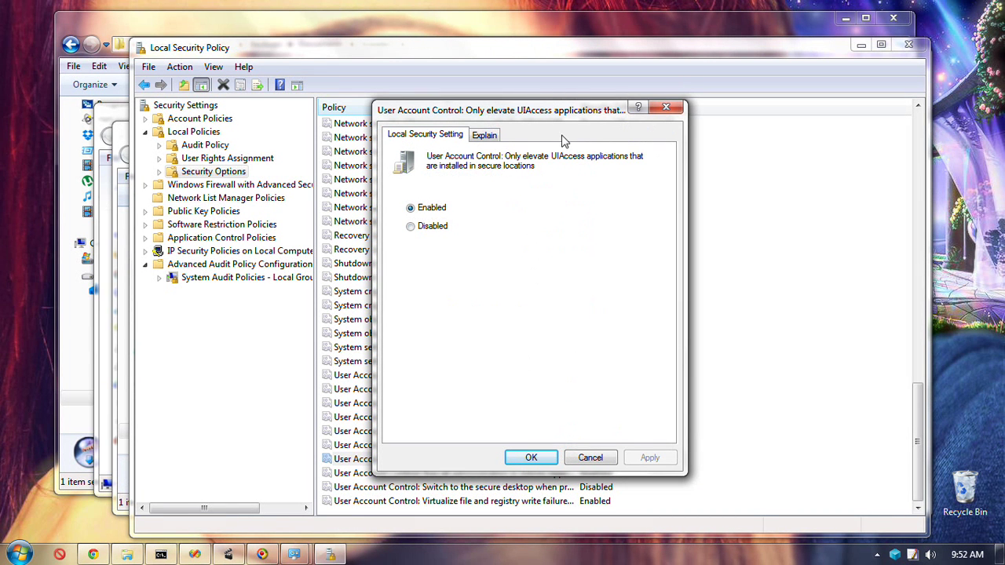
click(487, 137)
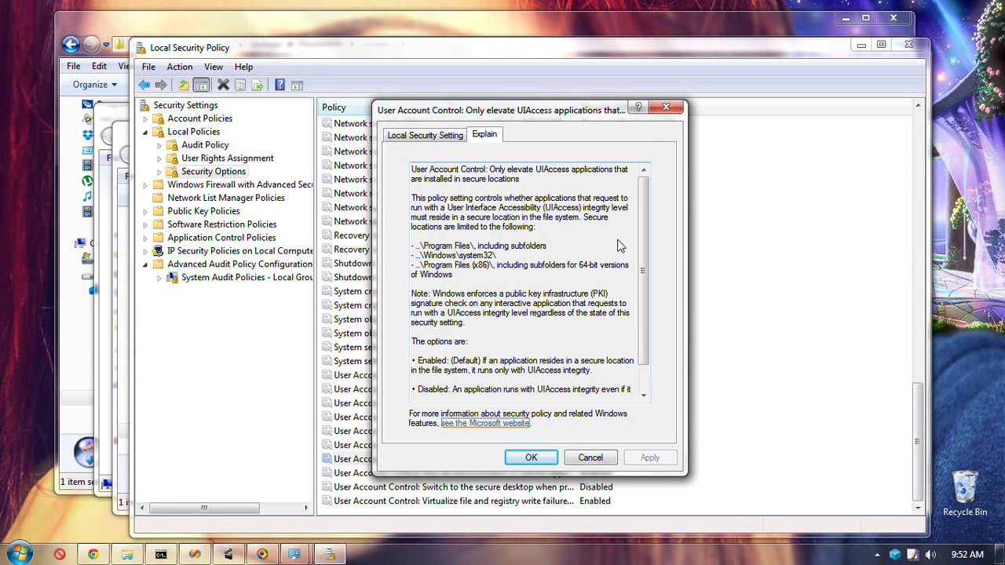
click(666, 108)
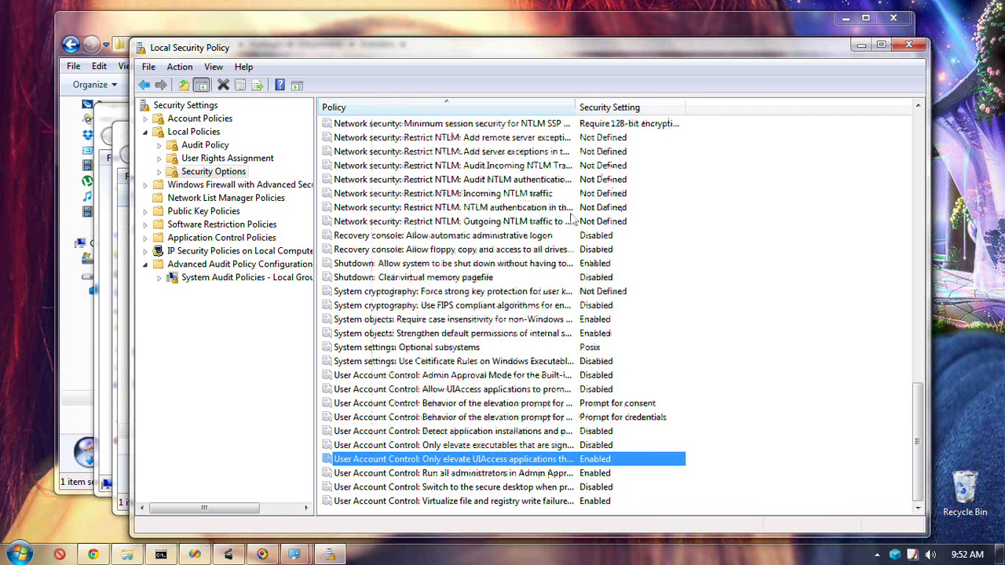
- Read the explanation of the User Account Control policy "Detect application installations and prompt for elevation" and close its properties
click(492, 446)
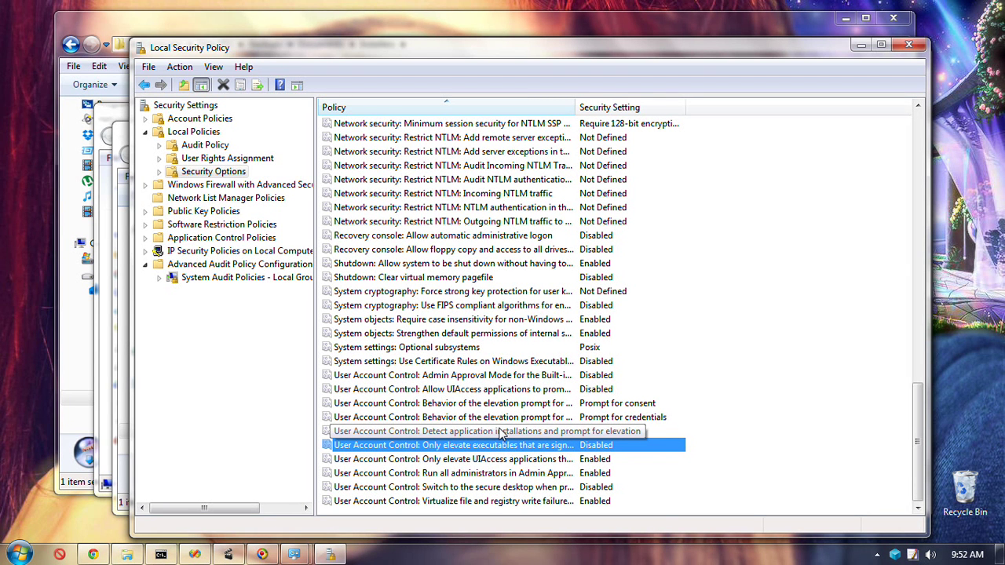
click(559, 432)
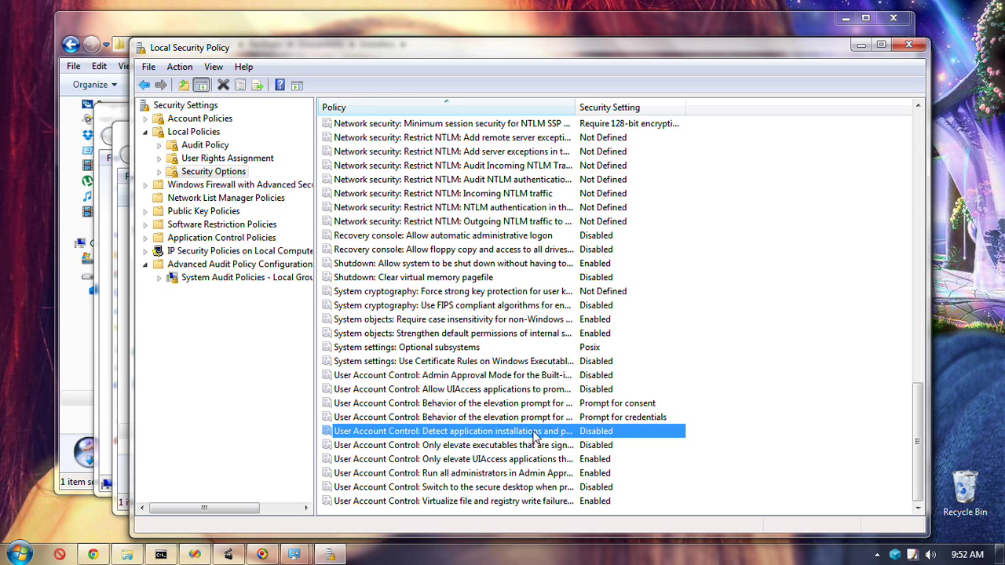
double_click(534, 433)
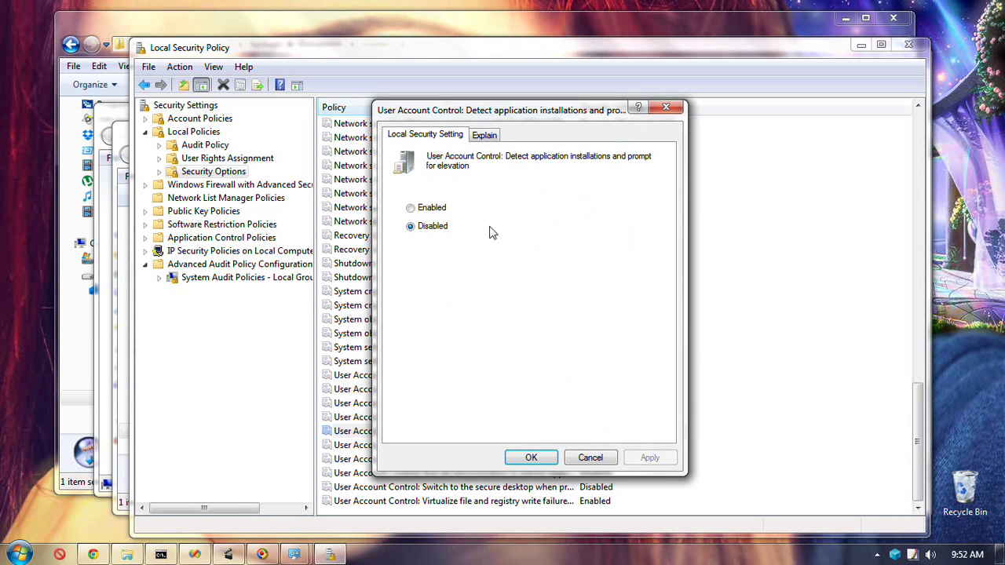
click(484, 136)
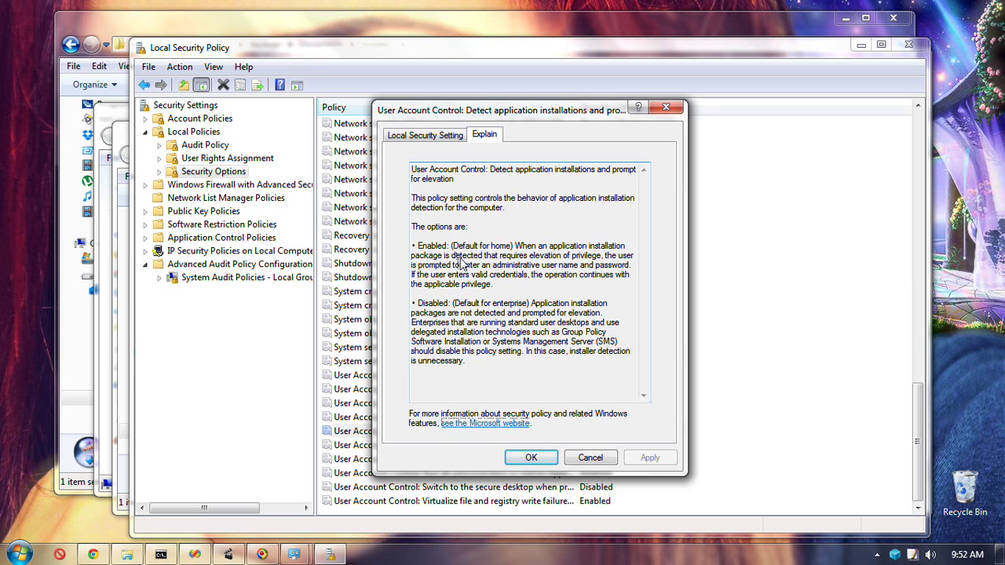
drag(456, 257, 480, 264)
click(479, 264)
double_click(471, 260)
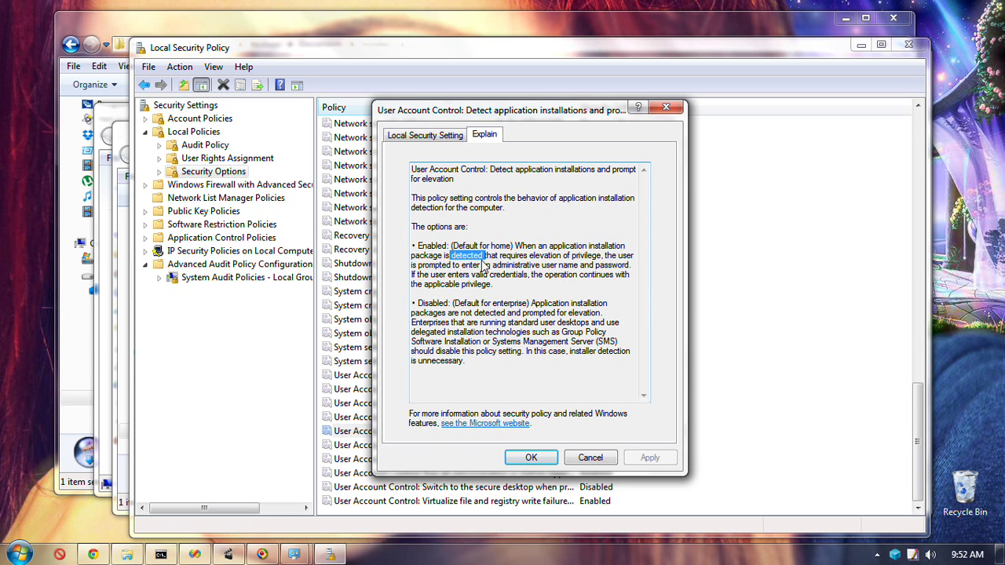
click(522, 267)
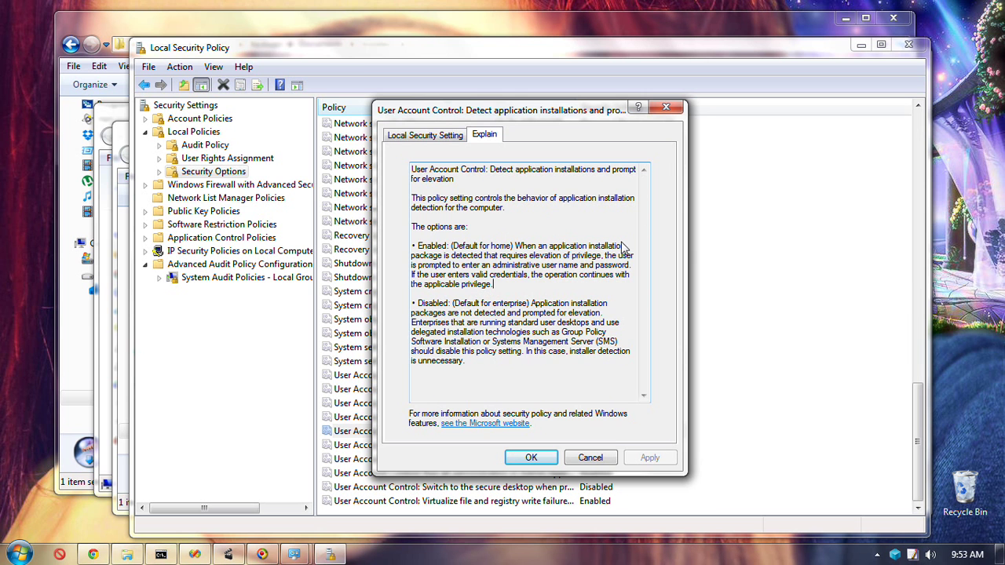
click(666, 108)
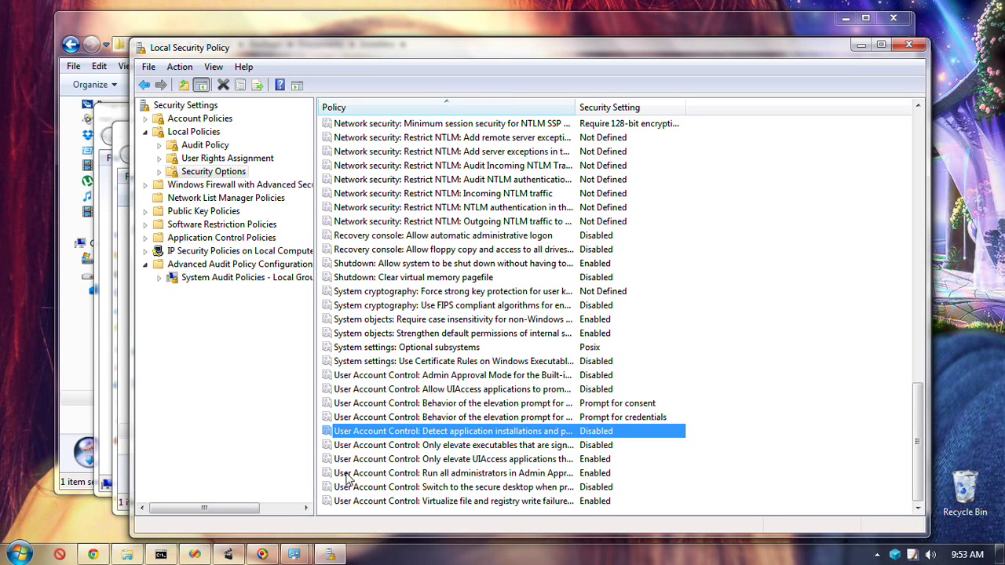
- Switch to the Command Prompt, run regedit, and go up the registry tree to HKEY_LOCAL_MACHINE
mouse_move(200, 554)
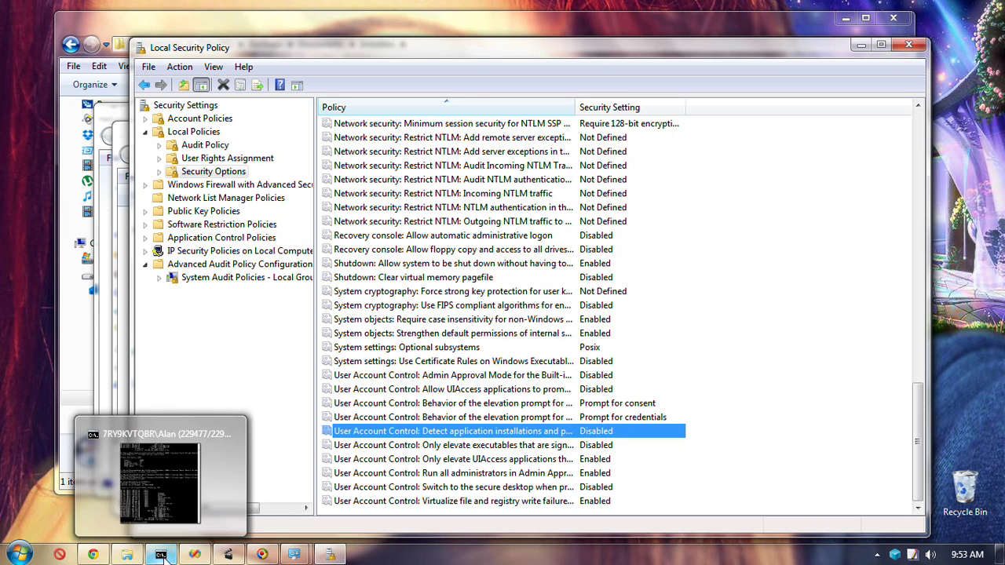
click(161, 556)
text(reged)
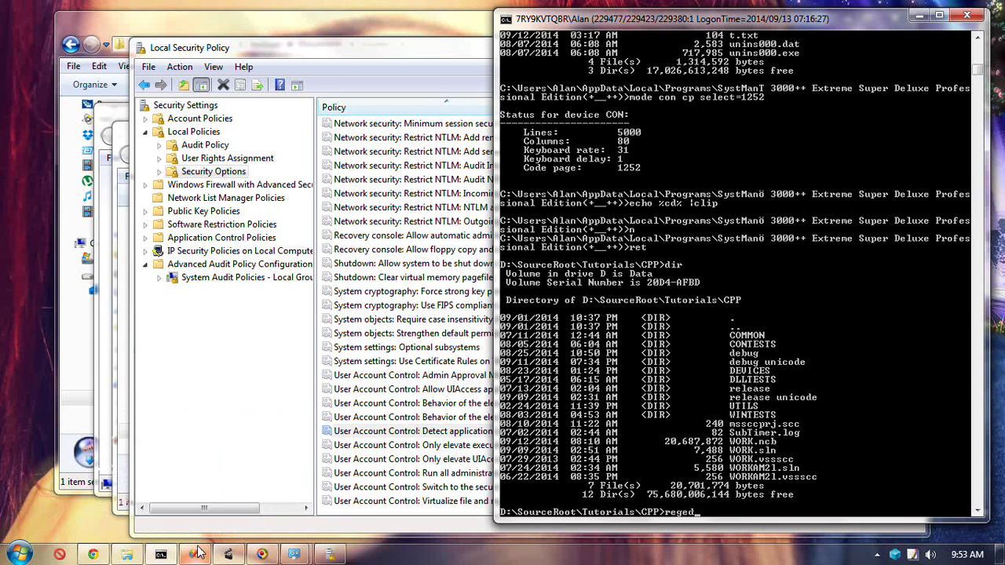
text(it)
key(Return)
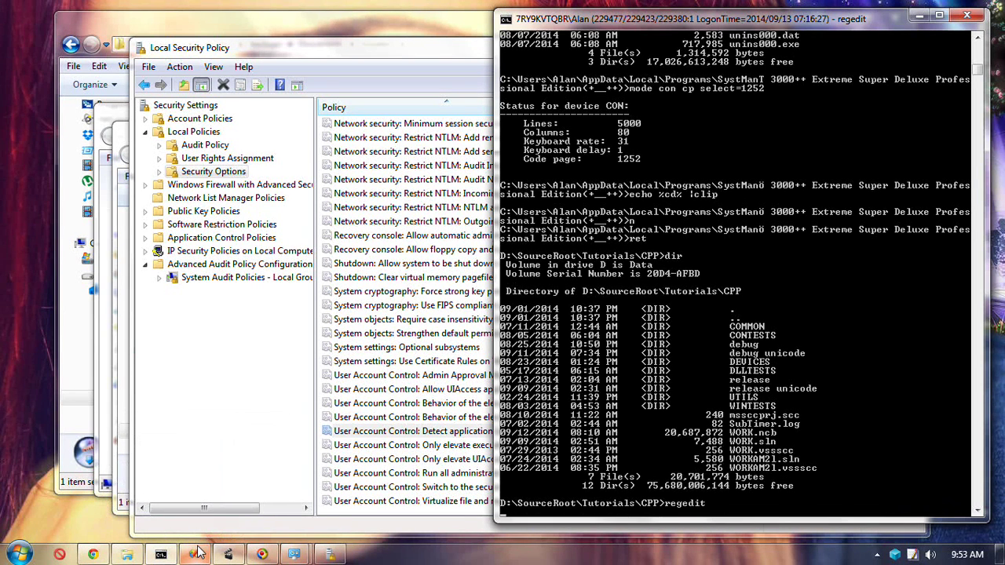
key(Escape)
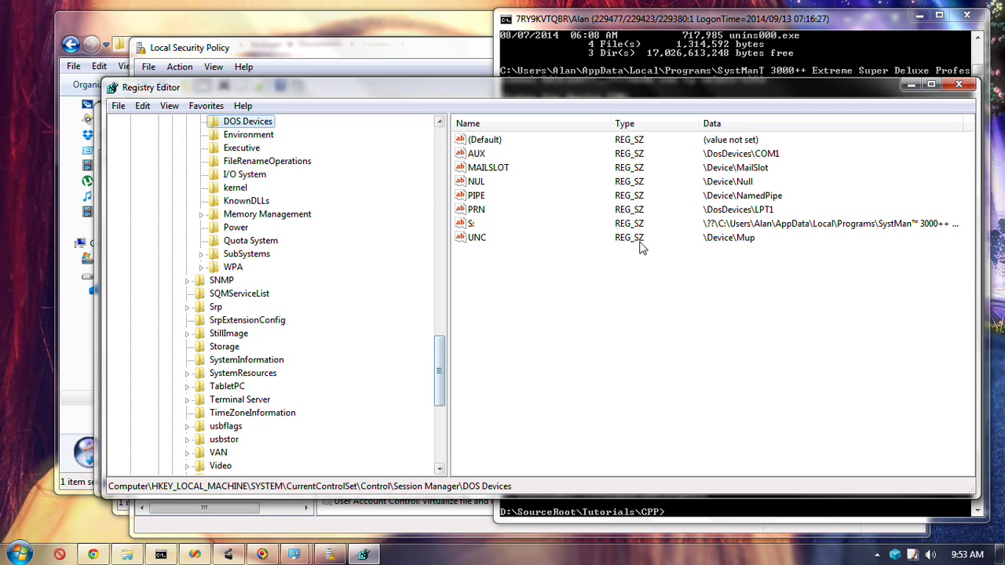
drag(444, 352, 448, 177)
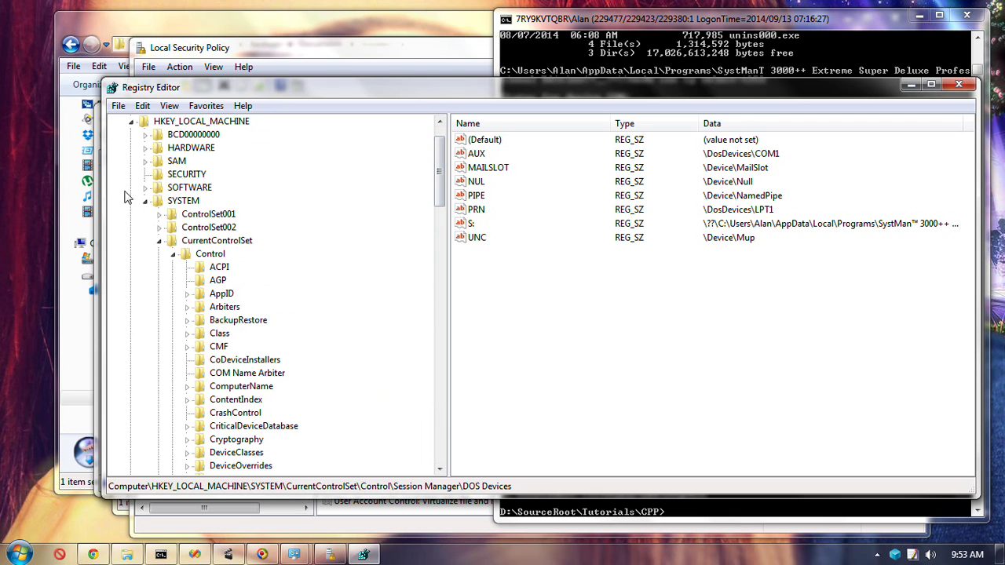
- Collapse the SYSTEM key and go to HKEY_LOCAL_MACHINE\SOFTWARE\Microsoft\Windows\CurrentVersion in the registry tree
click(146, 201)
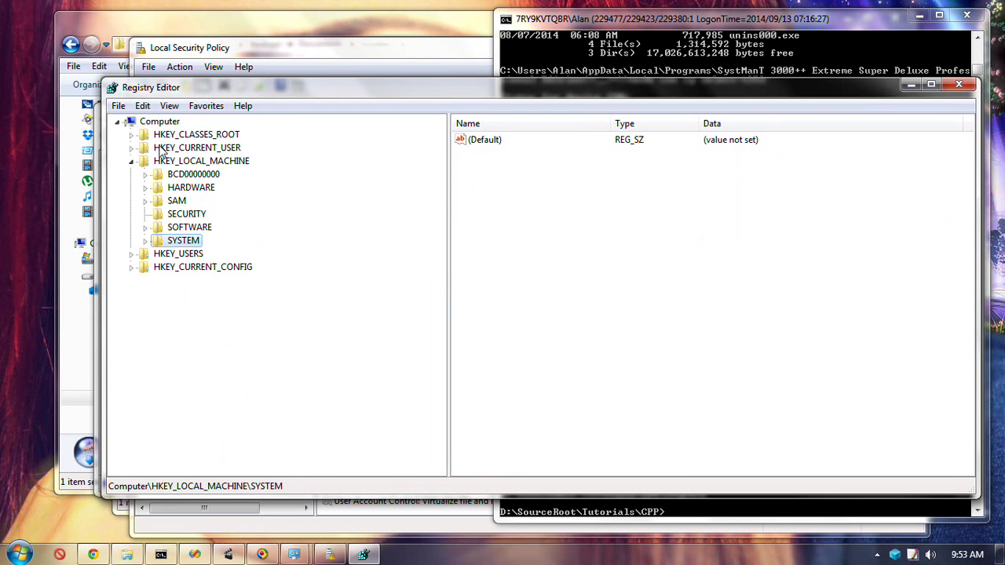
click(177, 148)
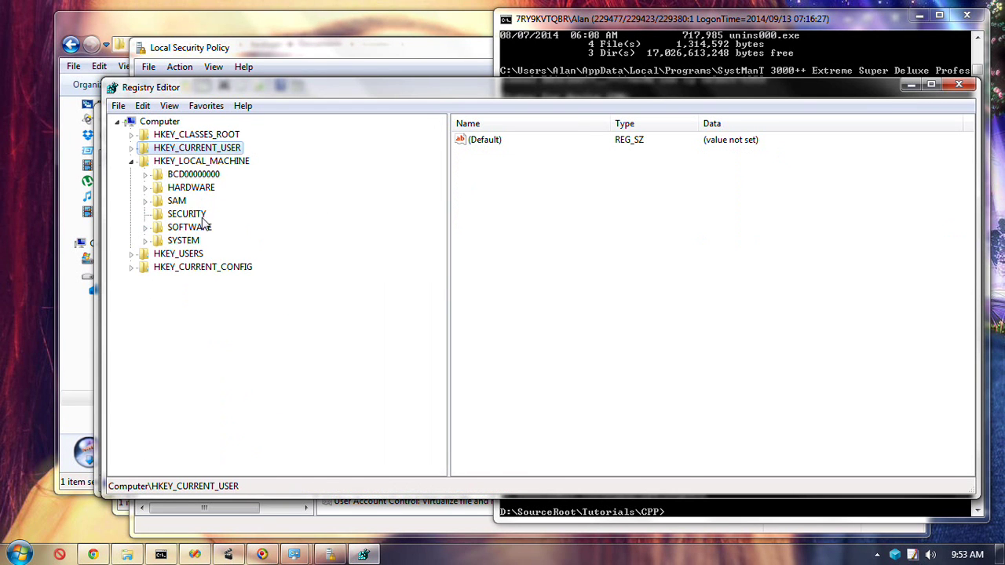
double_click(200, 229)
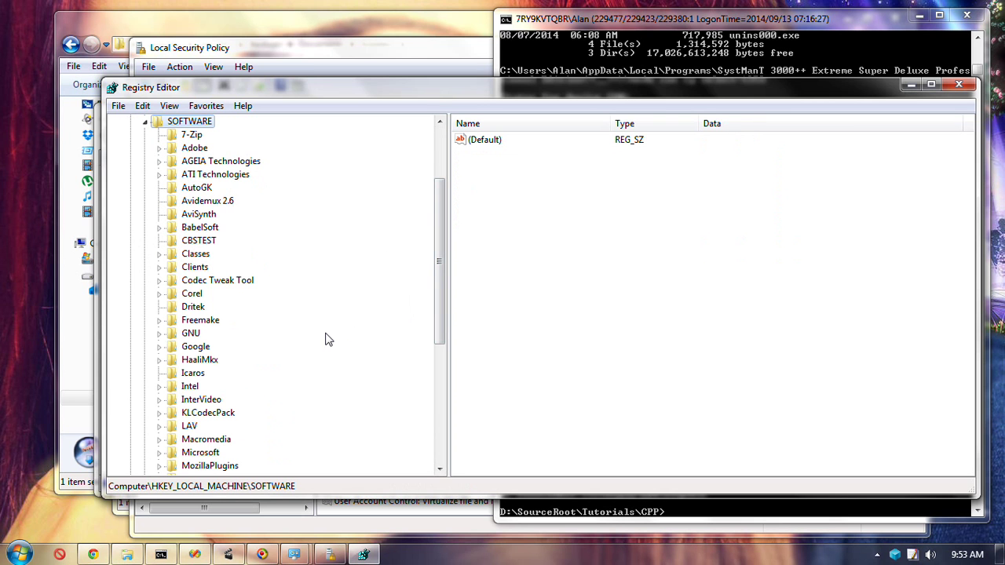
text(mi)
key(Right)
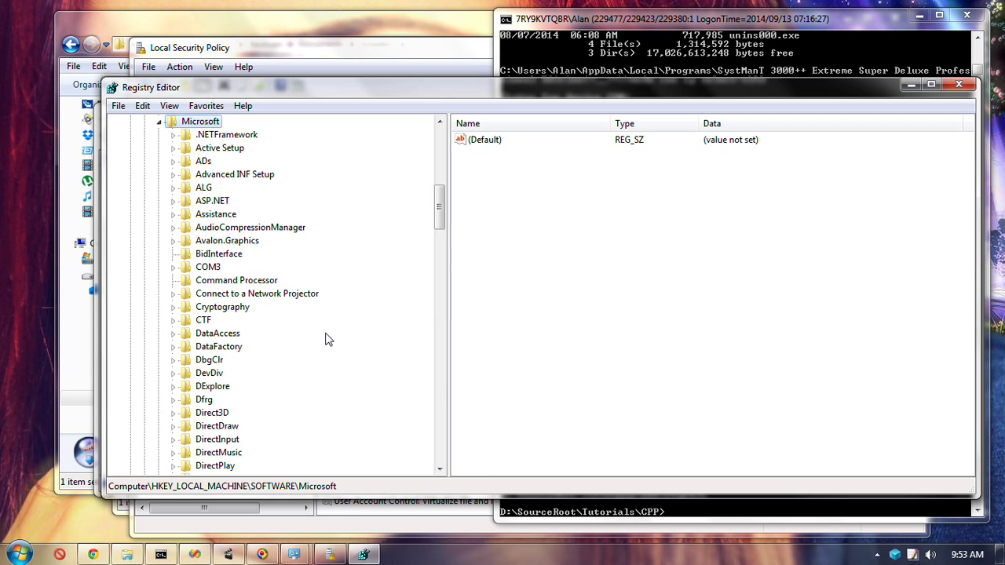
text(win)
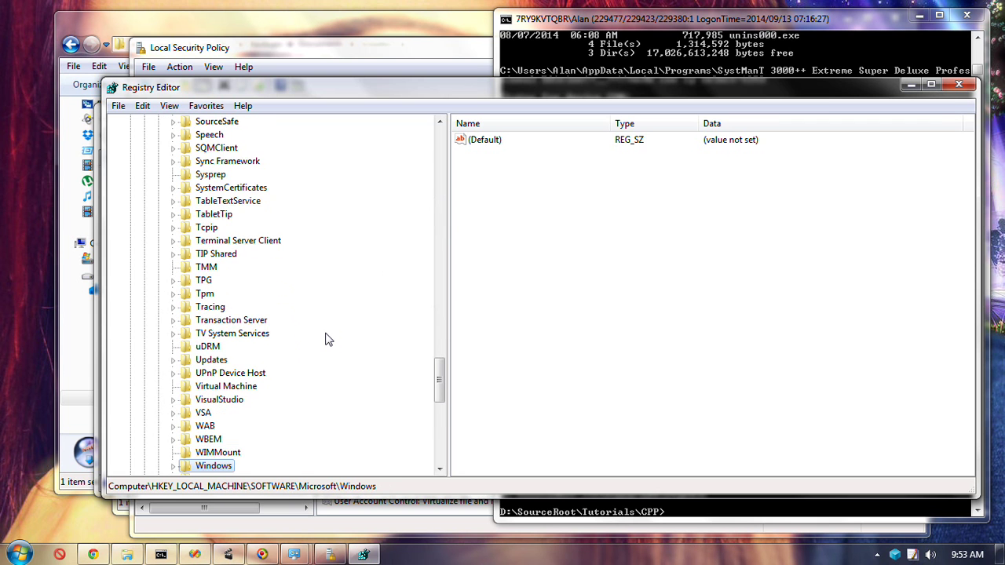
key(Right)
key(Down)
key(Right)
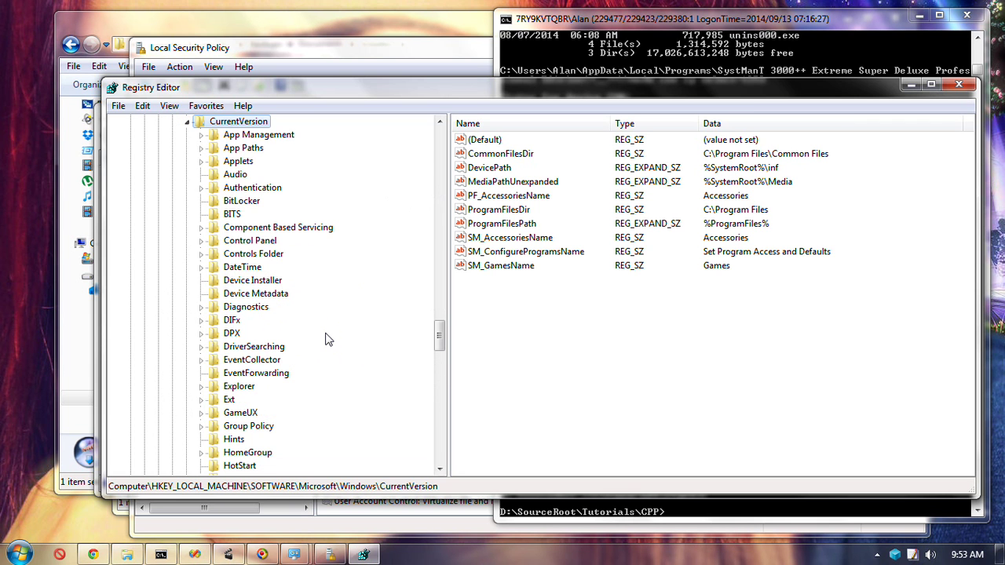
- Expand the Explorer key under CurrentVersion to look at its contents, and reselect the CurrentVersion key
click(239, 386)
key(Right)
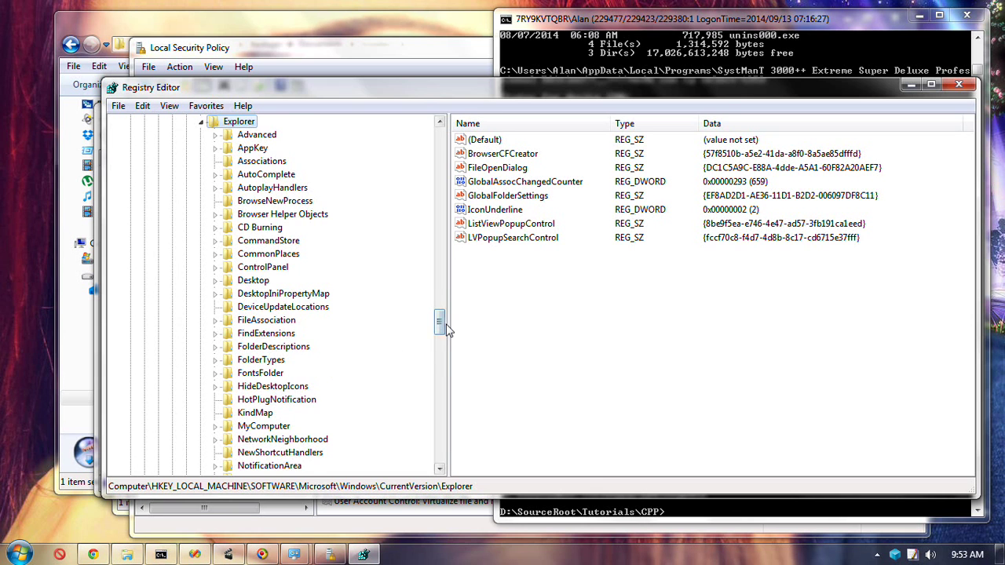
drag(447, 330, 442, 289)
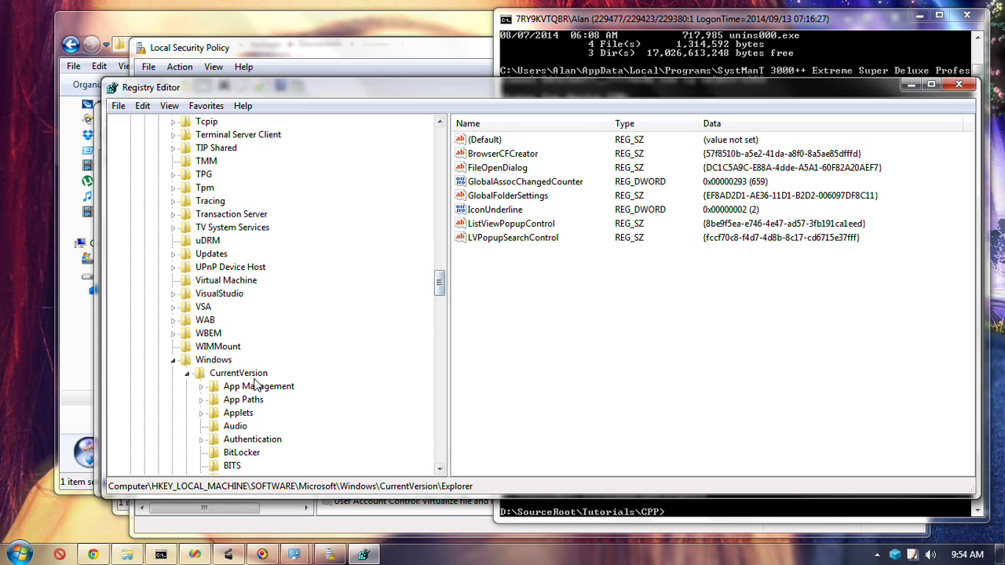
scroll(263, 428, down, 3)
click(236, 255)
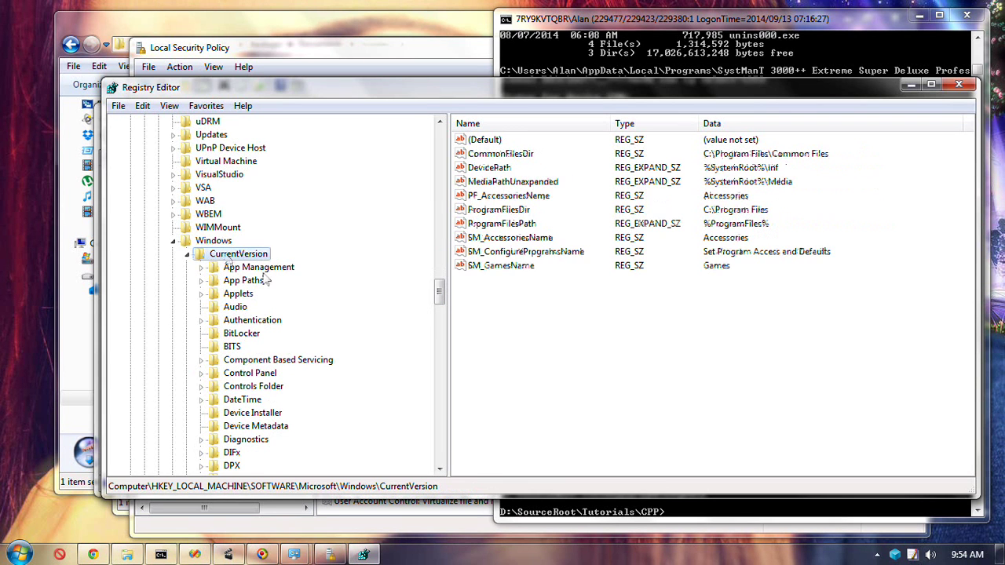
- Search the registry from CurrentVersion for "install" and step through the matches under App Paths
key(ctrl+f)
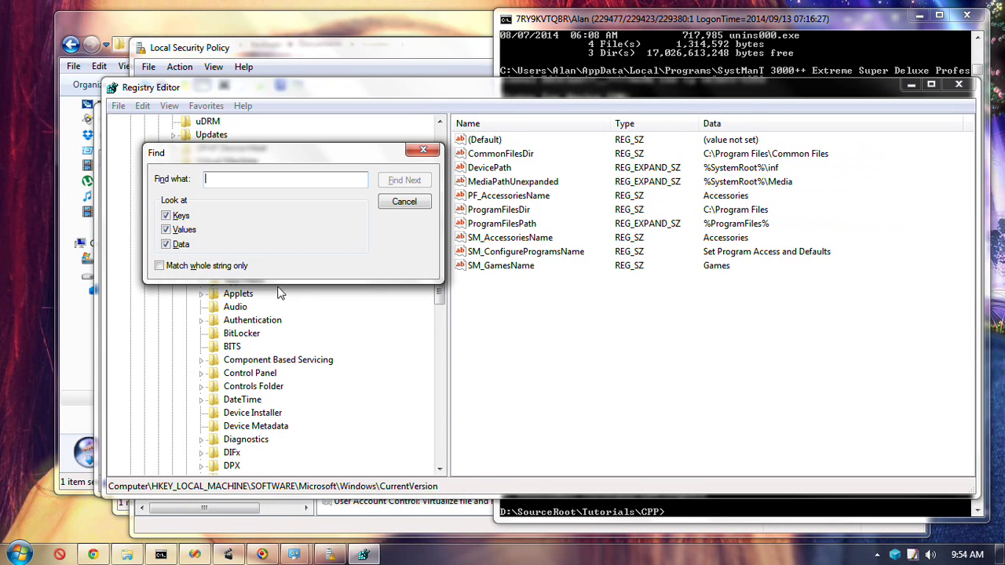
text(ins)
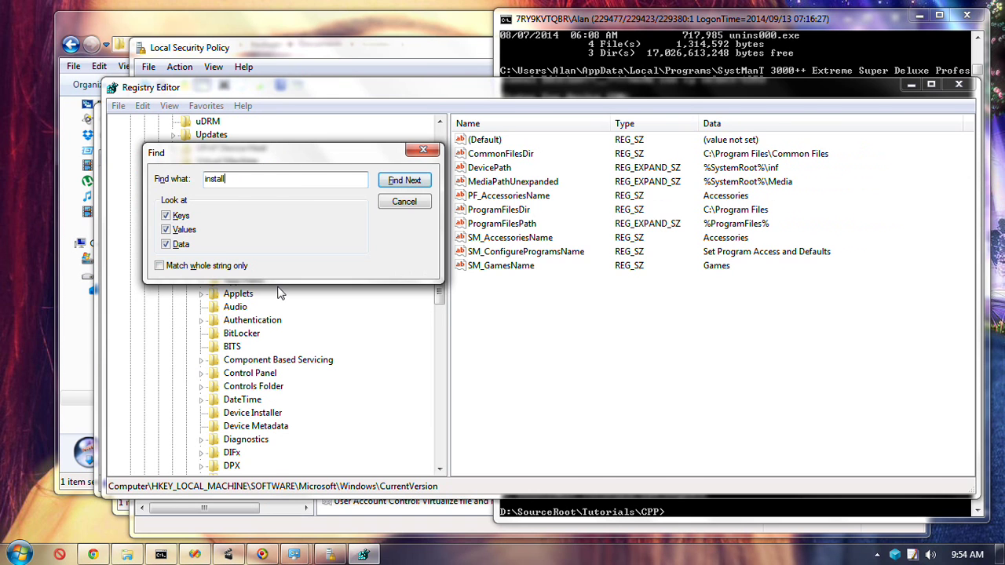
text(tall)
key(Return)
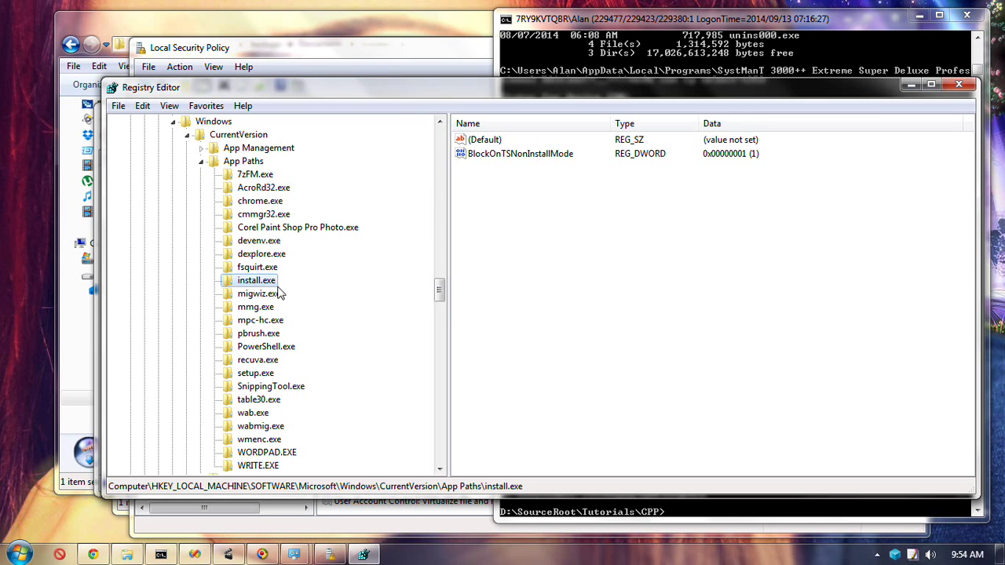
key(F3)
key(F3)
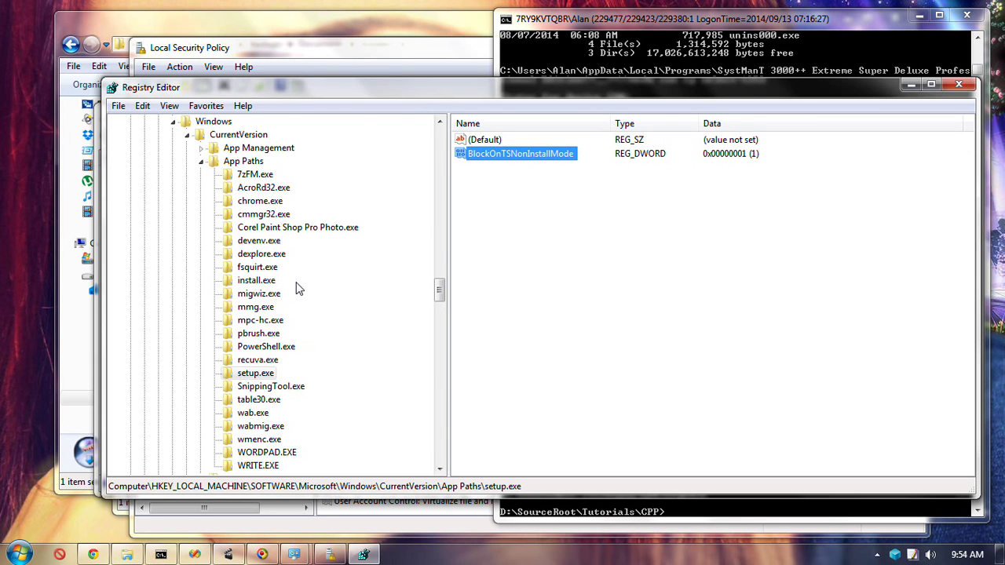
- Continue the "install" search through the matches under the Component Based Servicing key
key(F3)
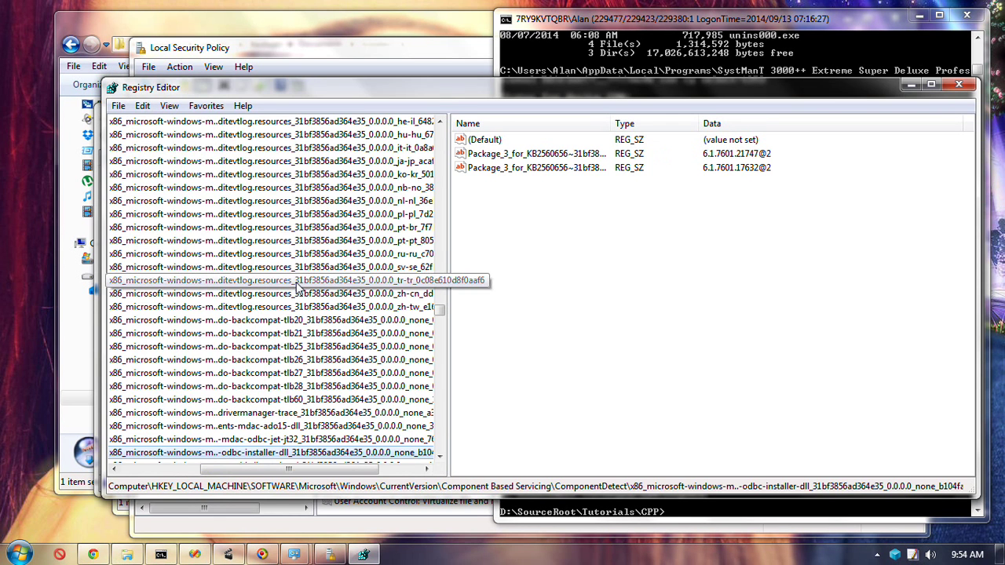
key(F3)
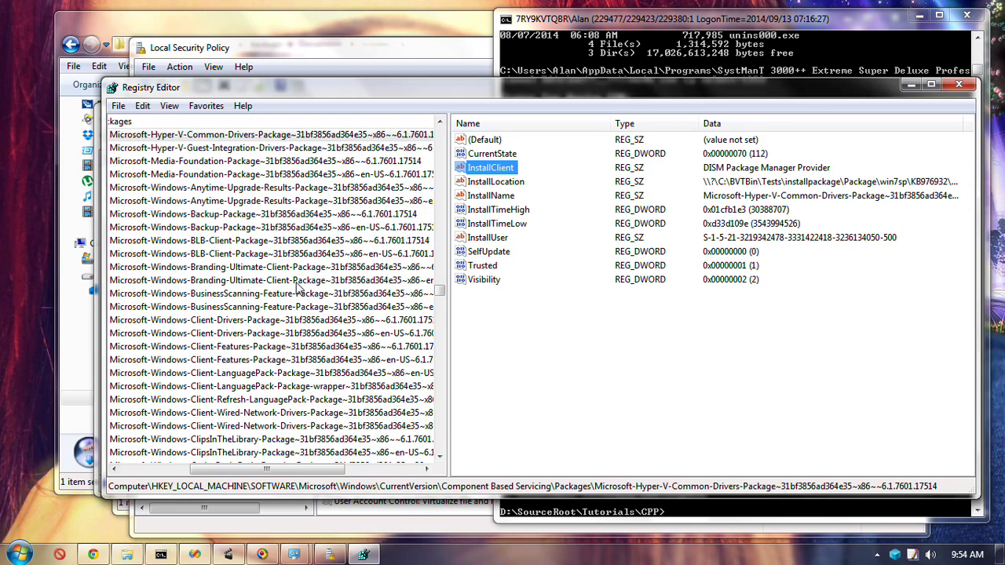
key(F3)
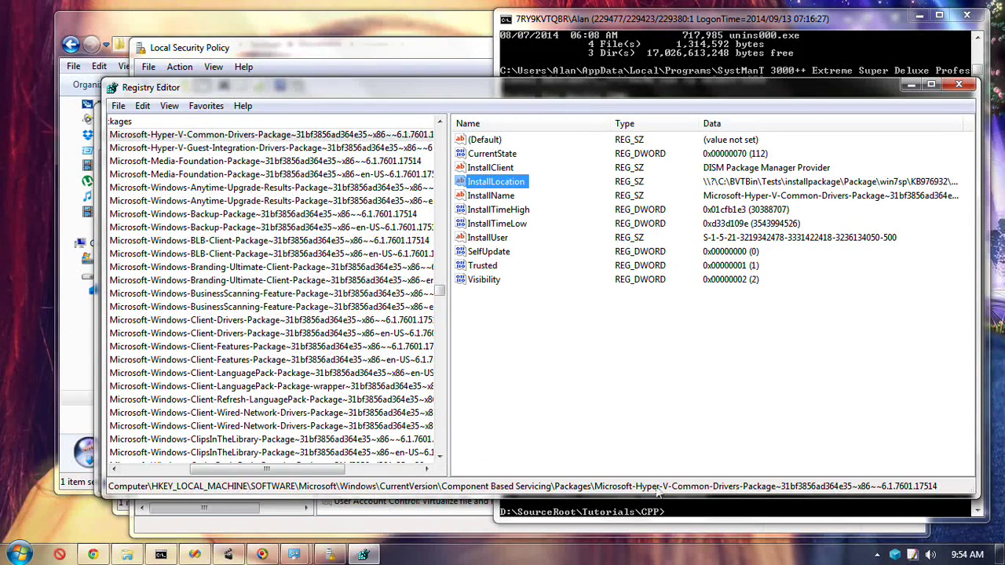
key(F3)
key(F3)
key(F3)
key(F3)
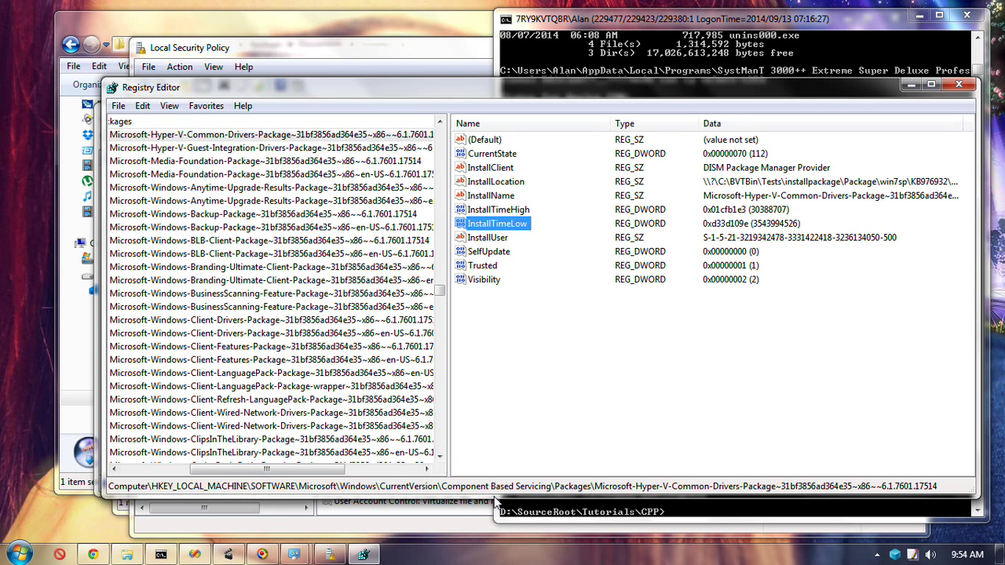
key(F3)
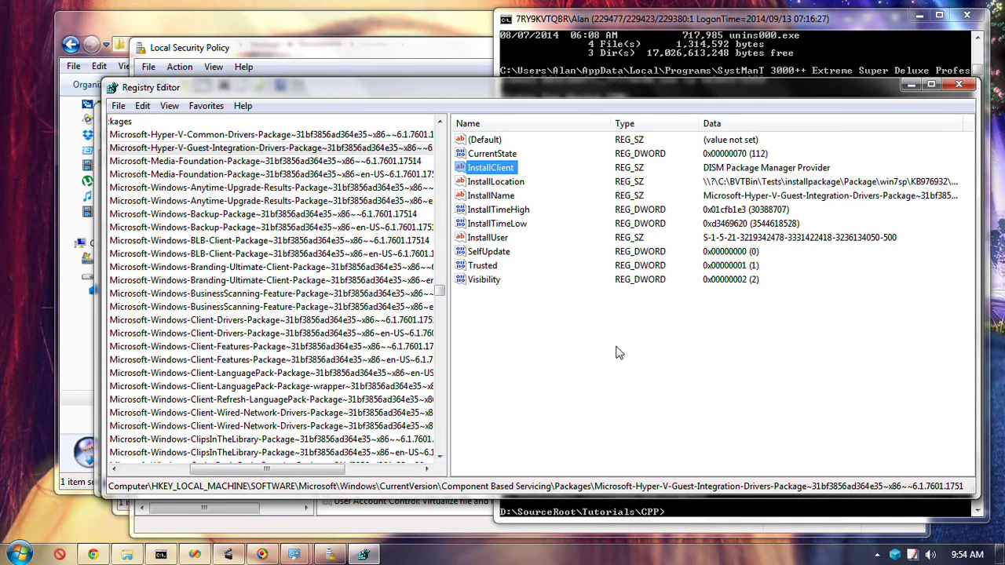
- Look through the install values of the Hyper-V Guest Integration and Media Foundation package keys
key(Down)
key(Down)
key(Down)
key(Down)
key(Tab)
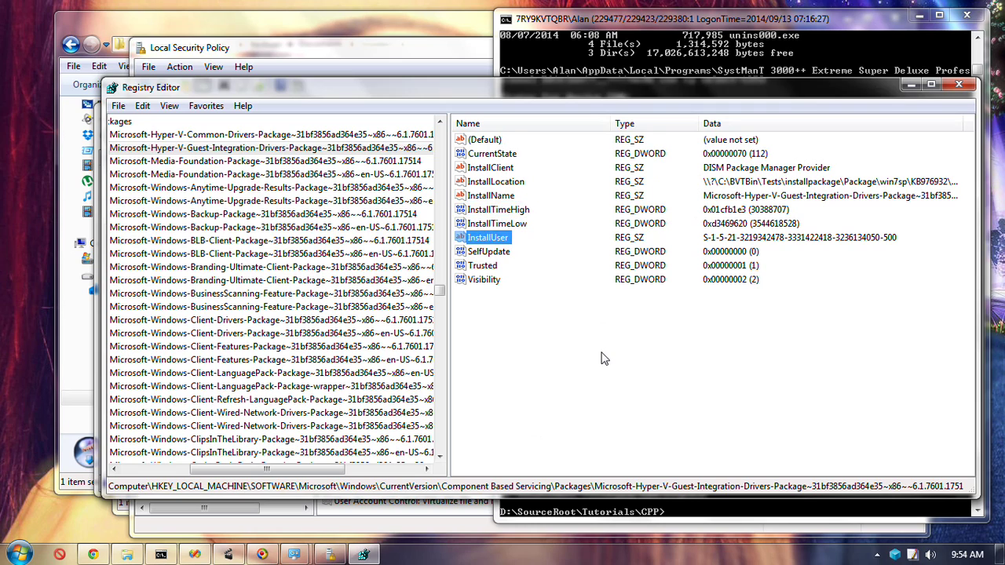
key(Down)
key(Tab)
key(Down)
key(Down)
key(Down)
key(Down)
key(Down)
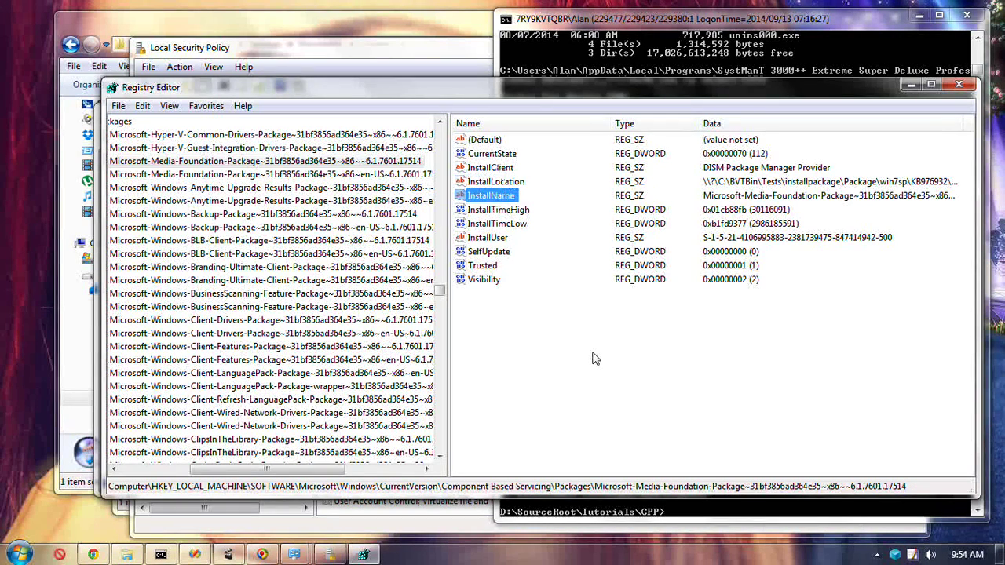
key(Tab)
key(Down)
key(Tab)
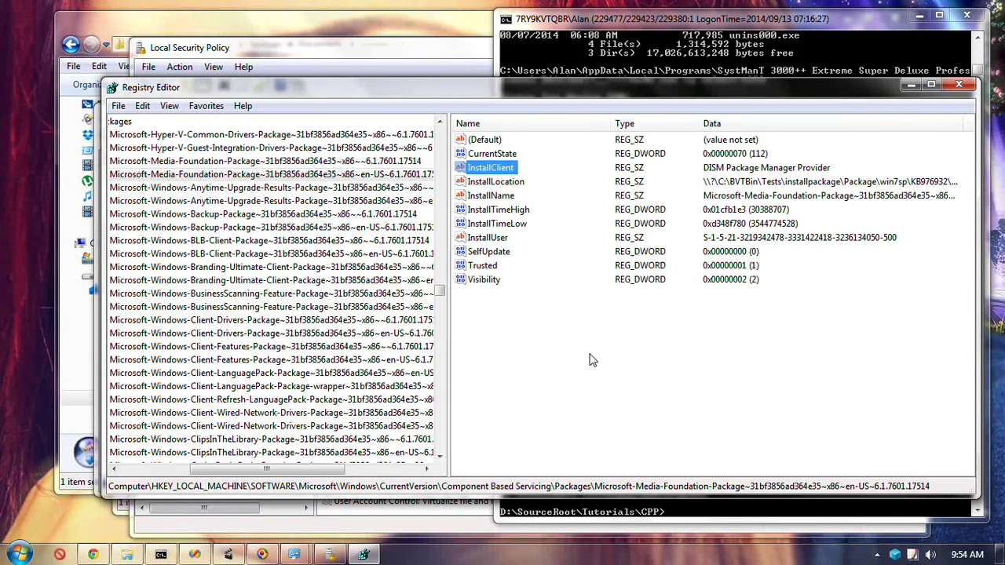
- Skip past the remaining package keys to PrimitivesPending and continue the "install" search from there
drag(442, 296, 453, 357)
drag(316, 469, 234, 480)
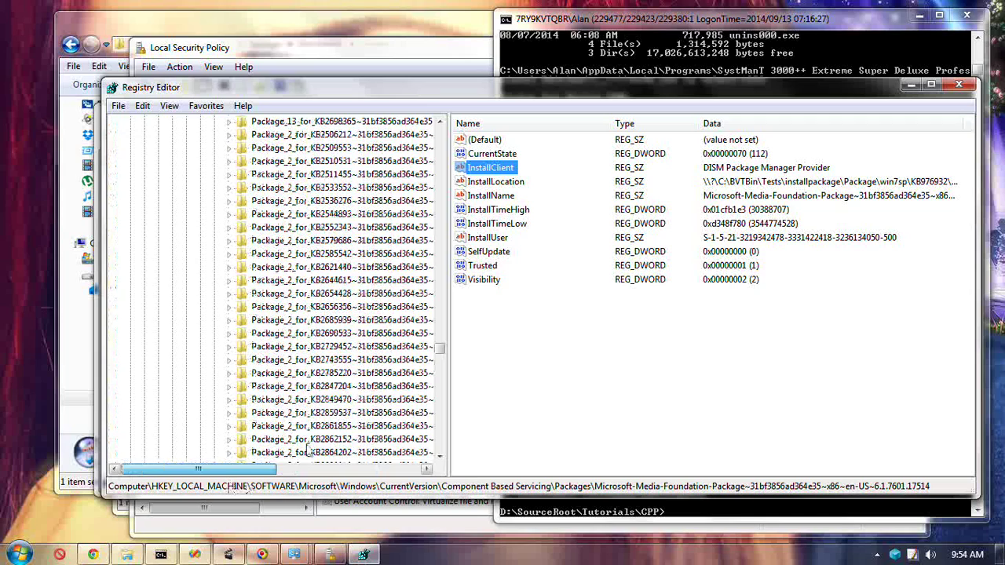
drag(442, 350, 437, 406)
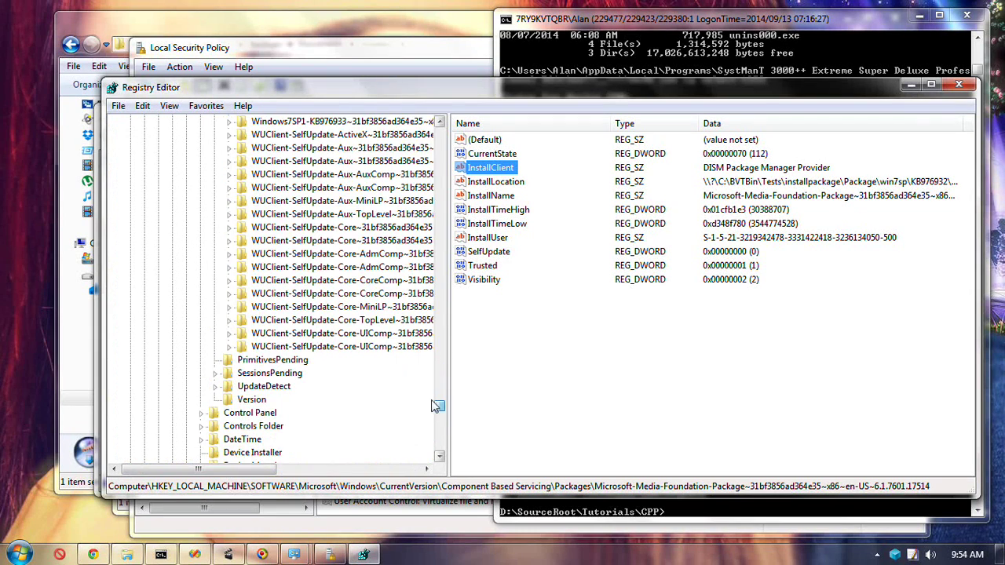
click(289, 361)
key(F3)
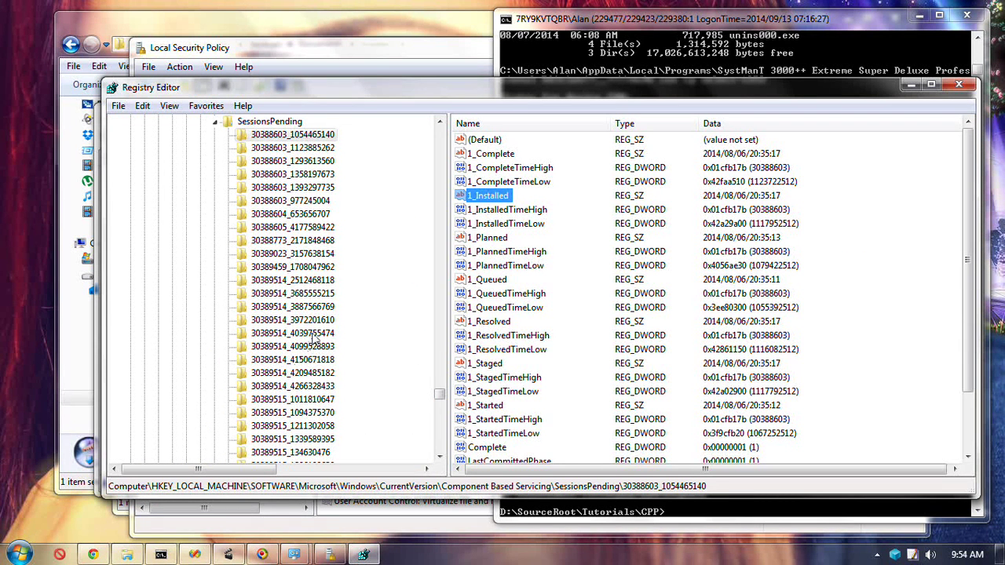
- Collapse SessionsPending, select the Device Installer key, and continue the "install" search to the AddRemoveApps value under Explorer\FileAssociation
click(214, 122)
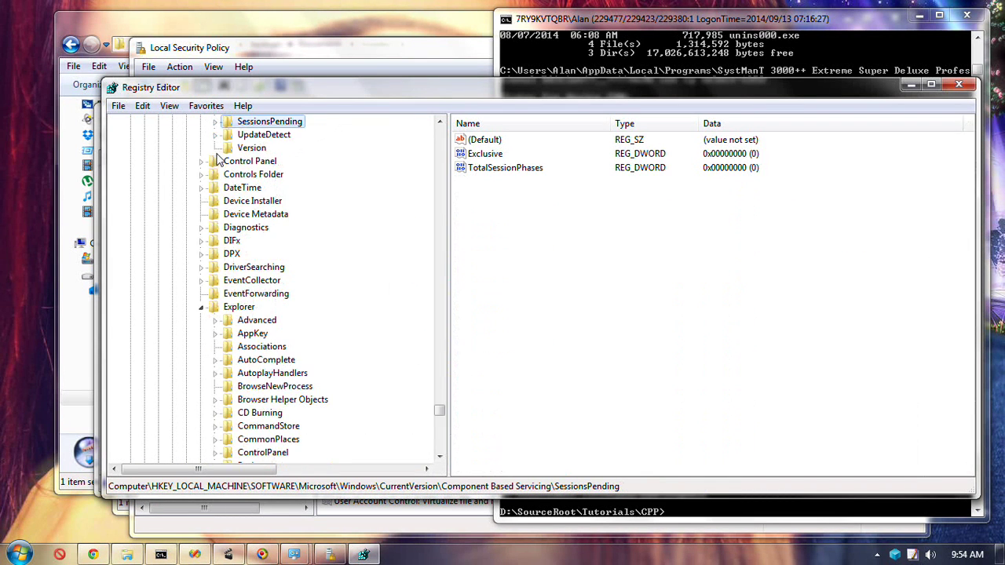
click(219, 162)
click(283, 200)
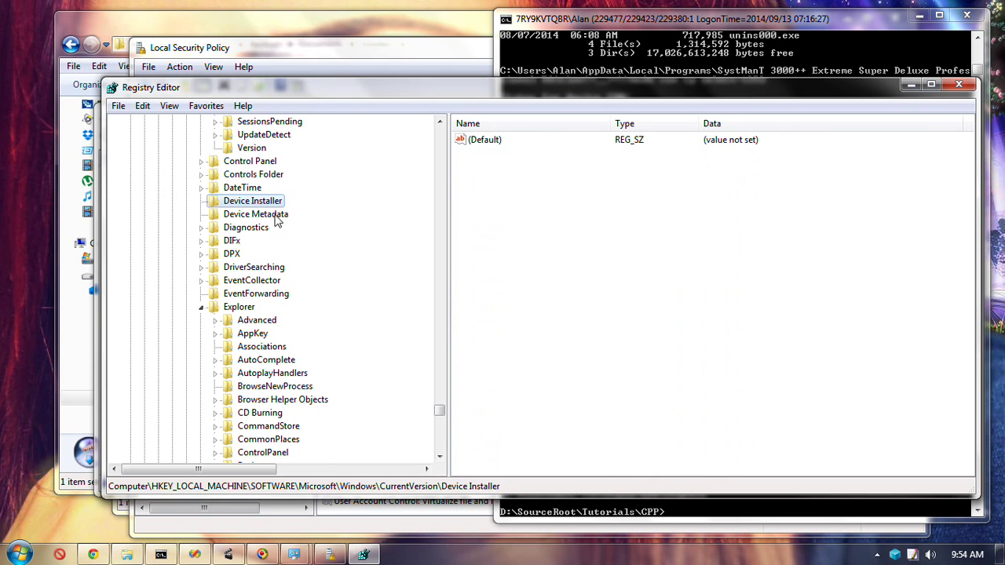
key(F3)
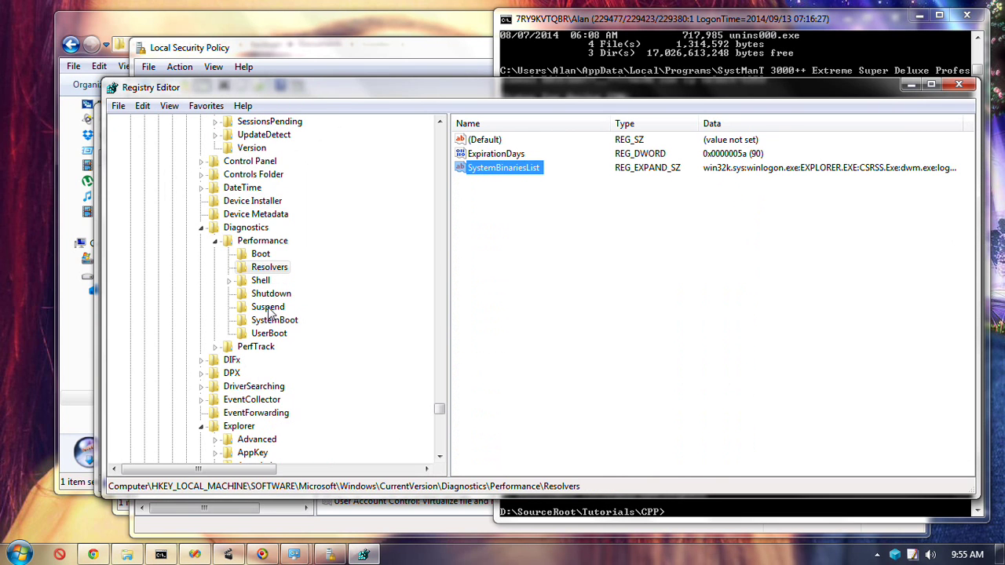
key(F3)
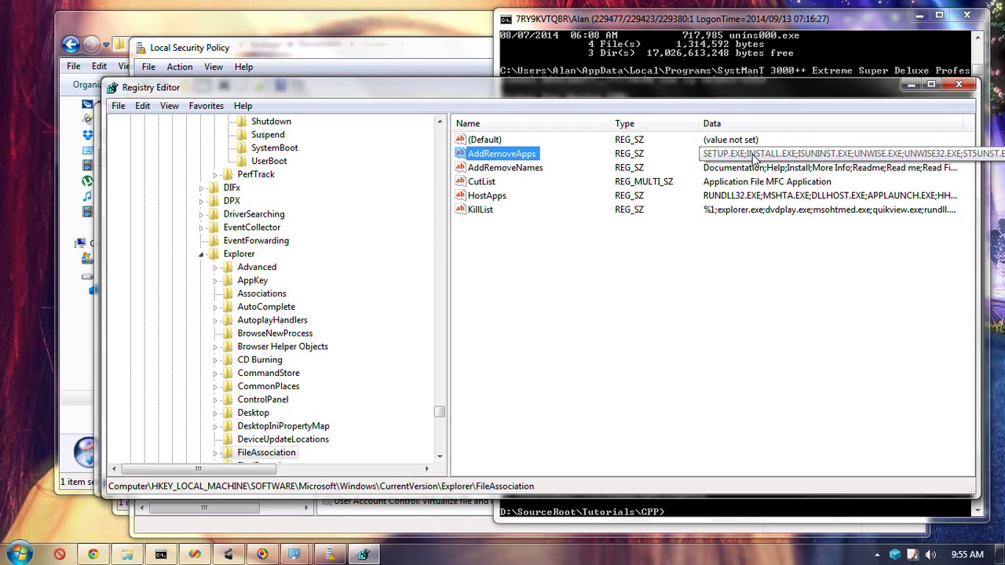
- Examine the AddRemoveApps value data without changing it, and expand the FileAssociation key
double_click(465, 154)
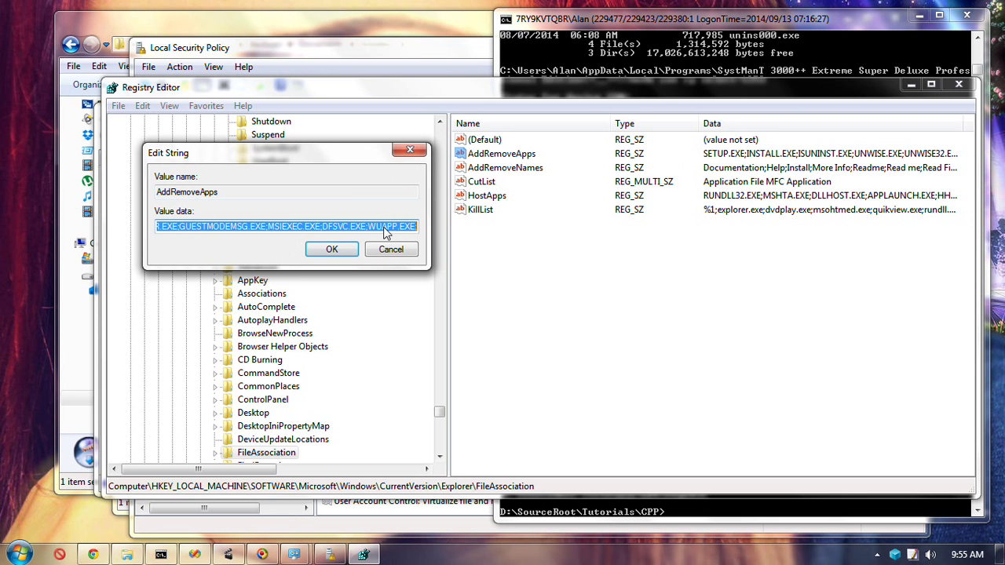
click(389, 249)
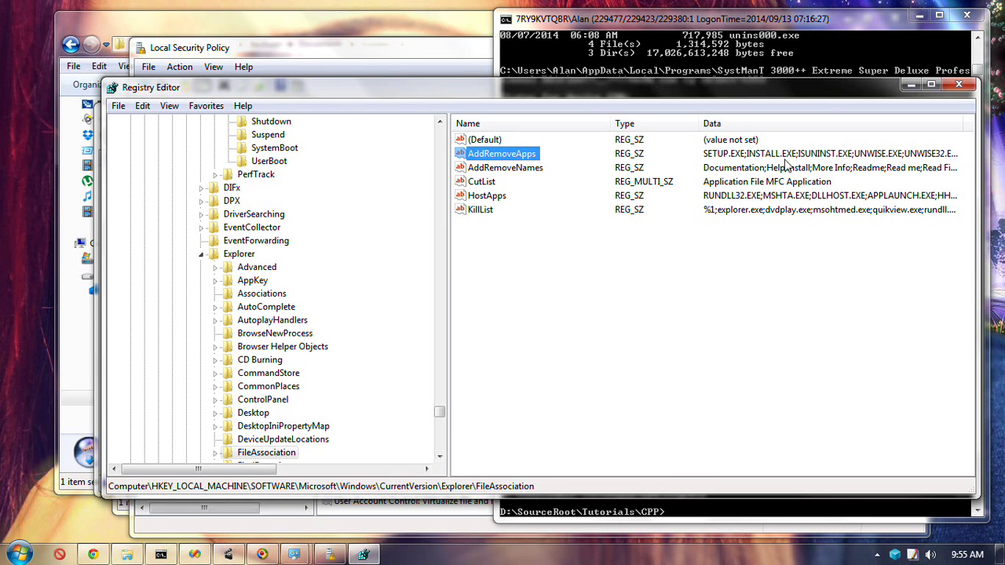
click(216, 453)
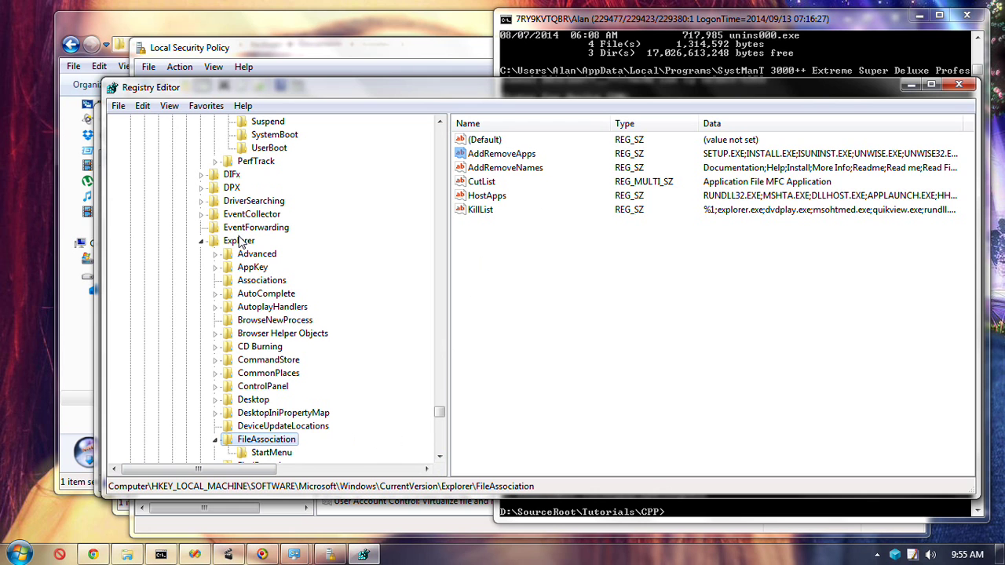
click(508, 156)
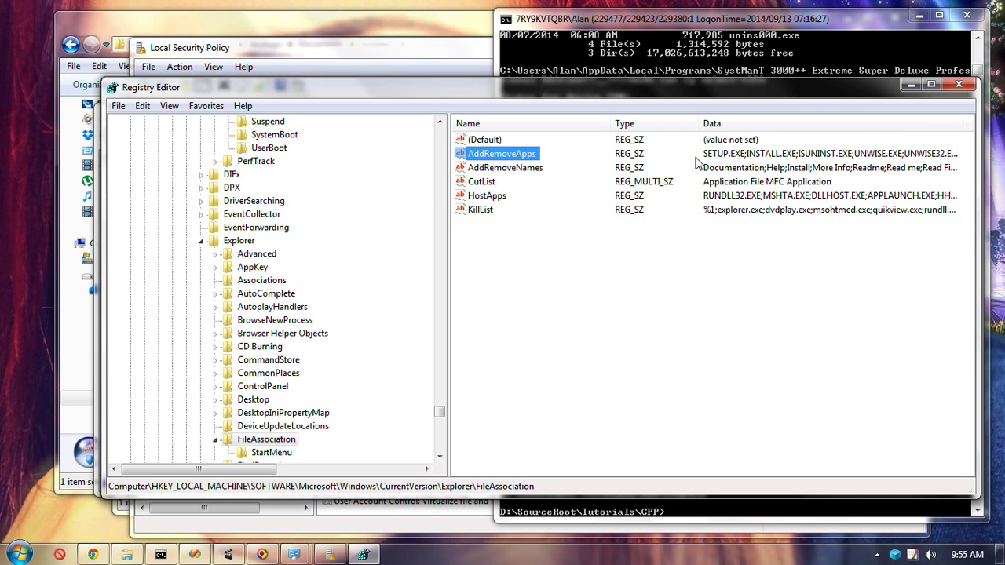
- Close the Registry Editor and check the local setting of the "Detect application installations and prompt for elevation" policy without changing it
click(960, 85)
click(400, 49)
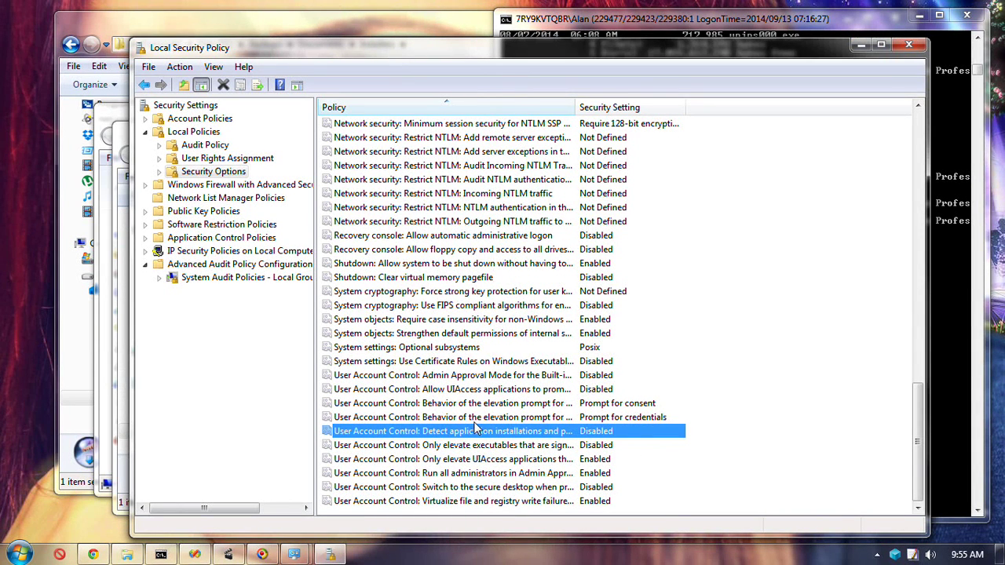
double_click(408, 434)
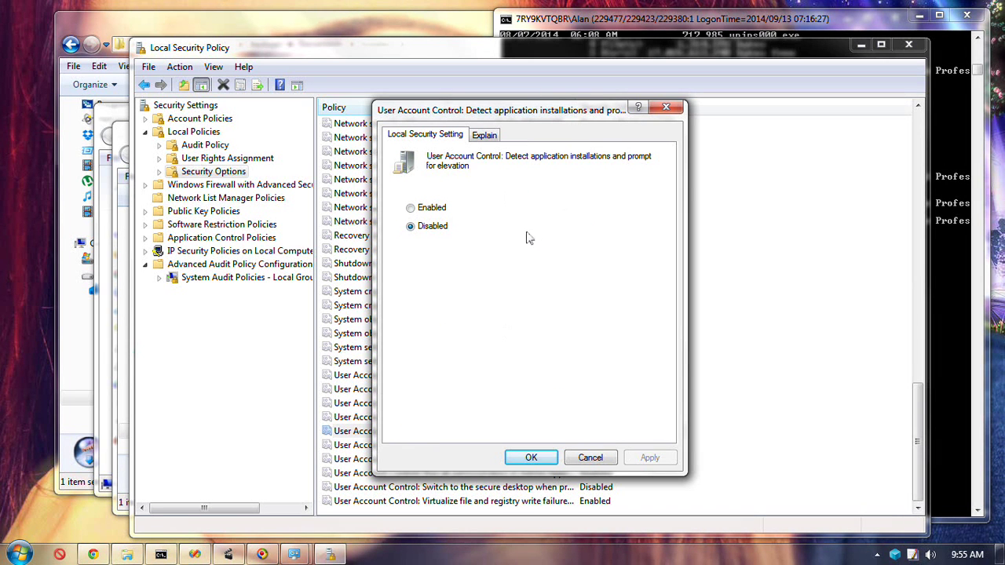
click(589, 460)
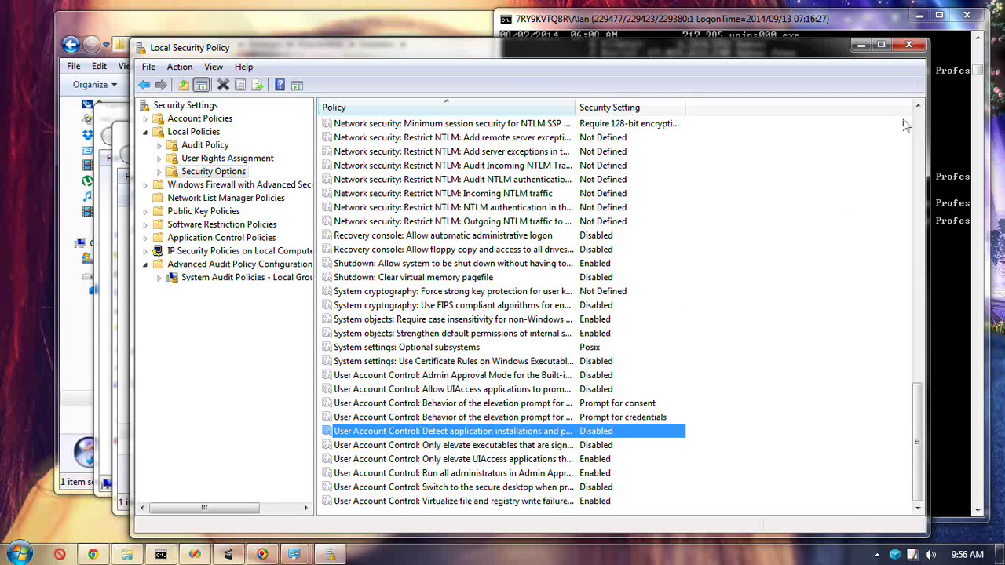
- Close the Local Security Policy and Administrative Tools windows and bring the Installers folder forward
click(909, 45)
click(374, 138)
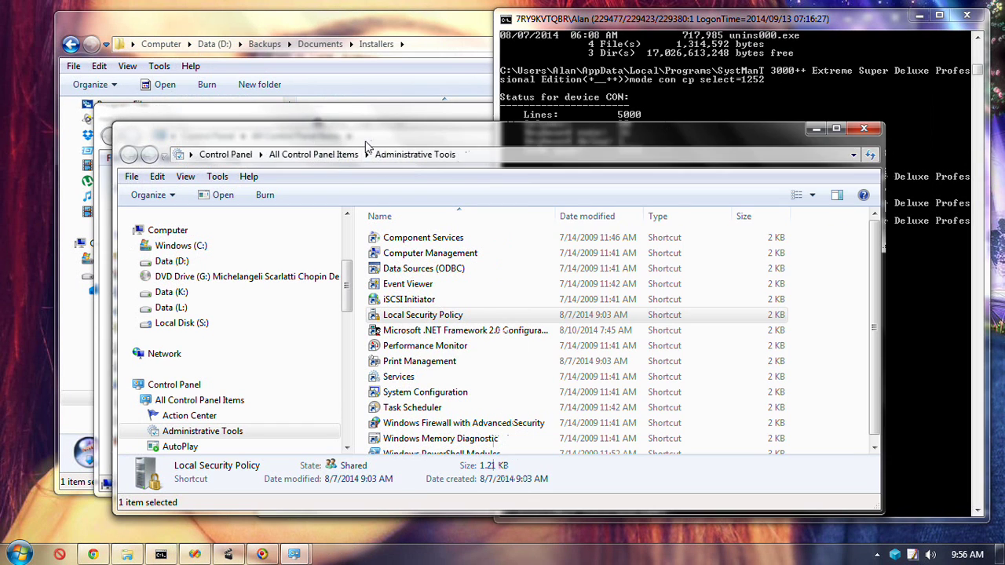
click(864, 129)
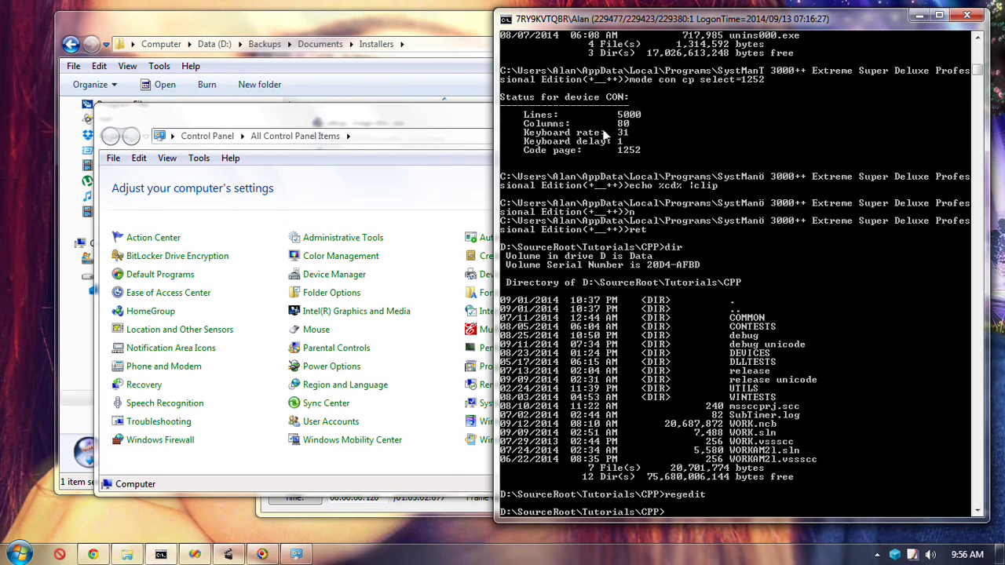
click(369, 76)
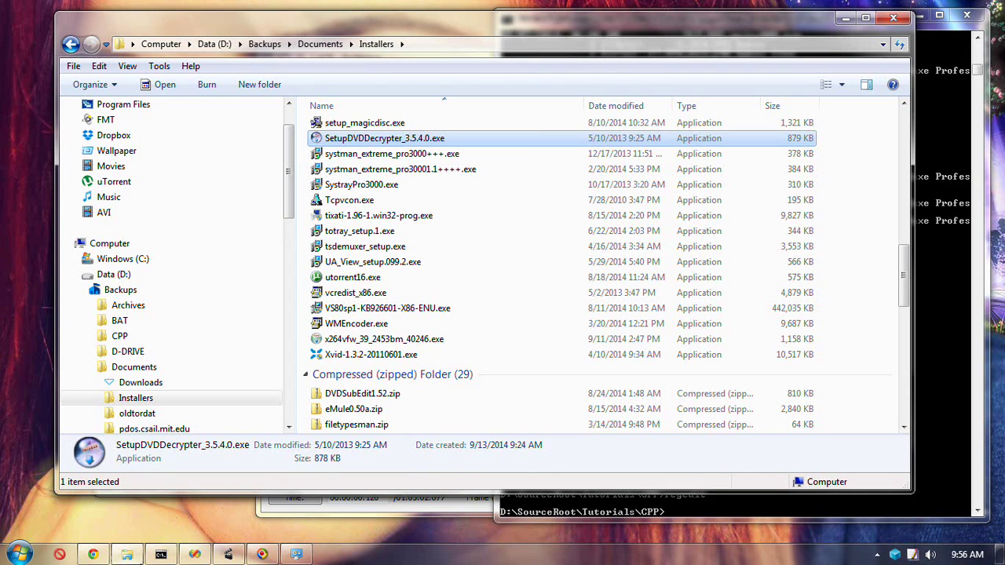
click(138, 557)
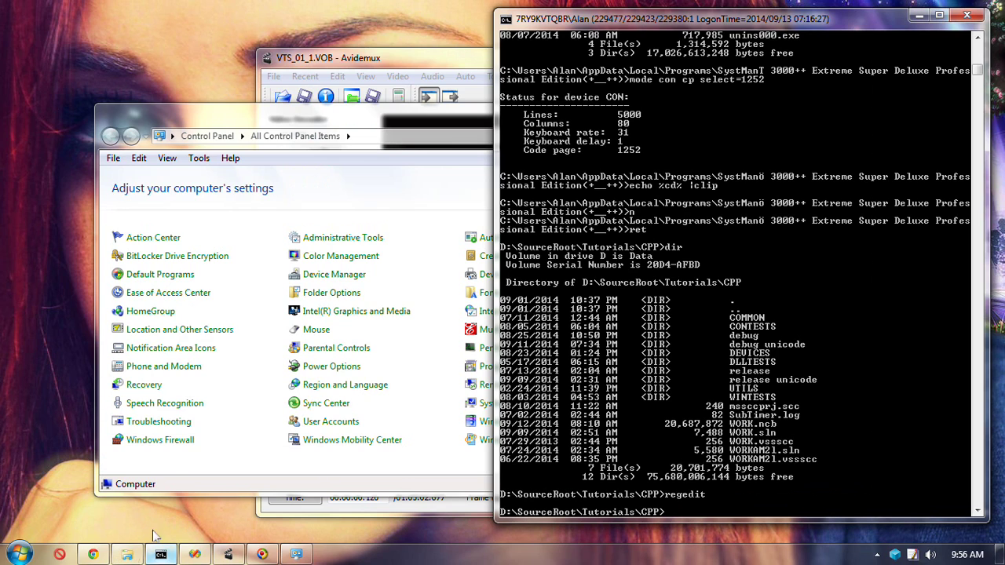
click(116, 556)
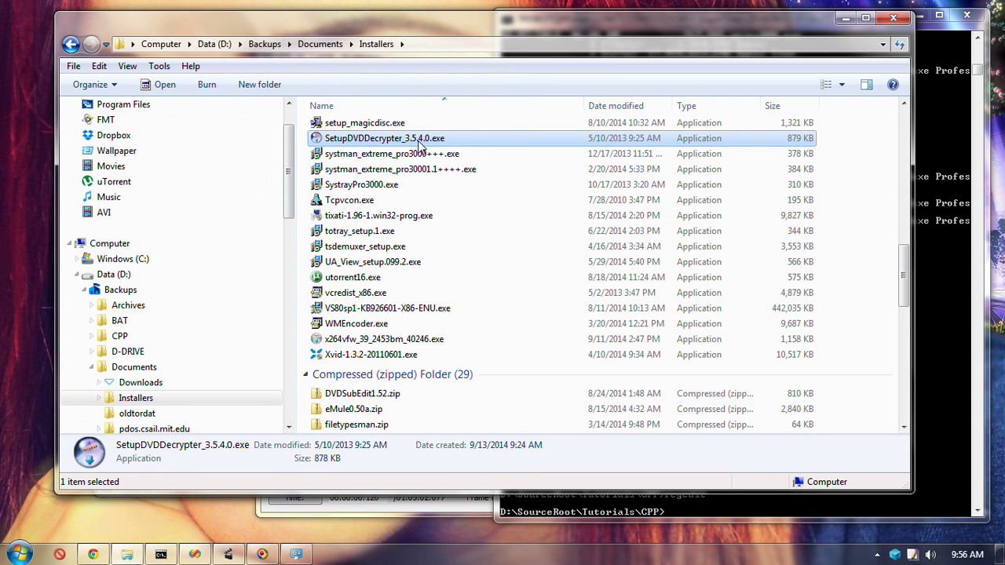
- Run SetupDVDDecrypter_3.5.4.0.exe with Add/Reinstall components, exclude the Desktop Icon and Quick Launch Icon, and continue to the install location page
double_click(420, 140)
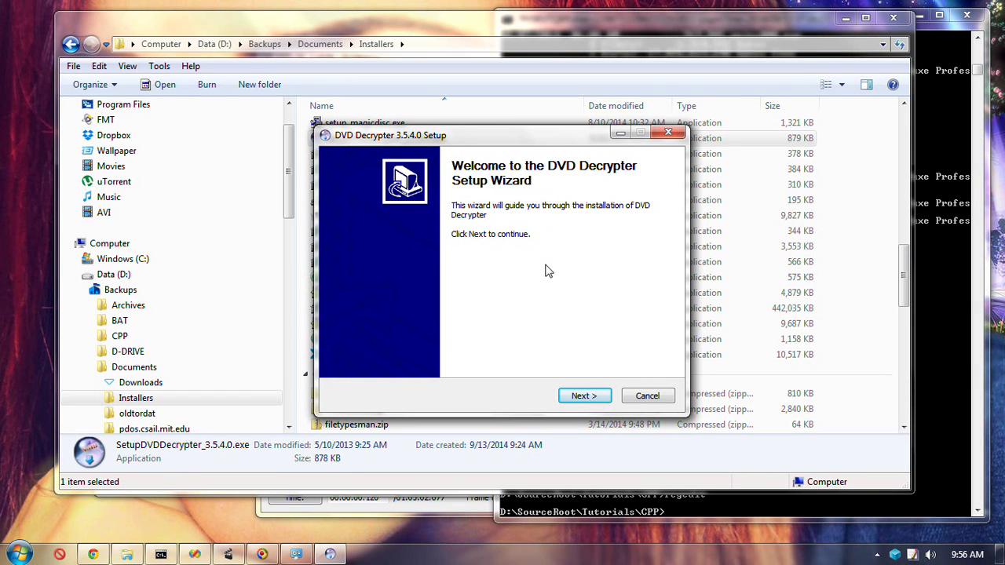
click(580, 396)
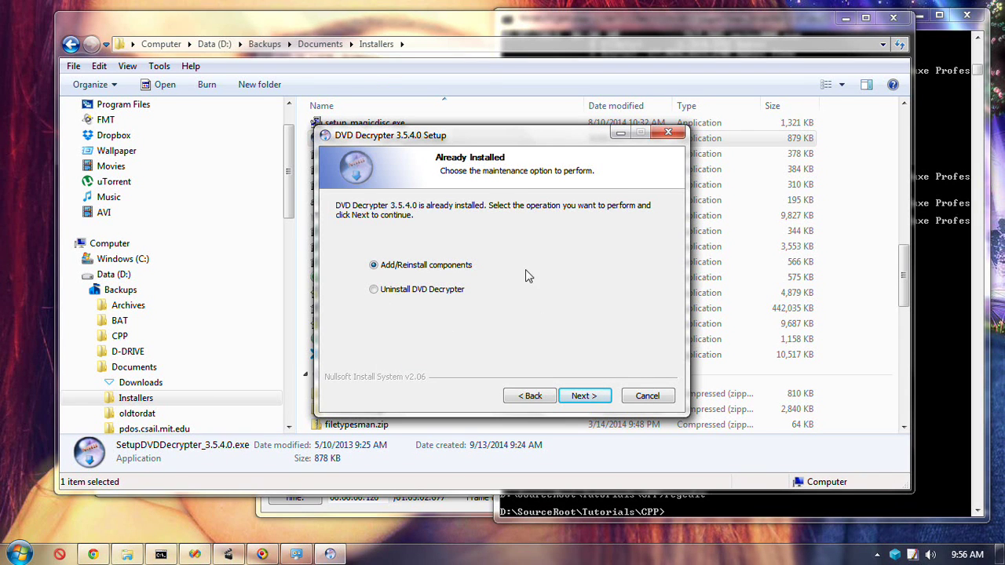
click(582, 397)
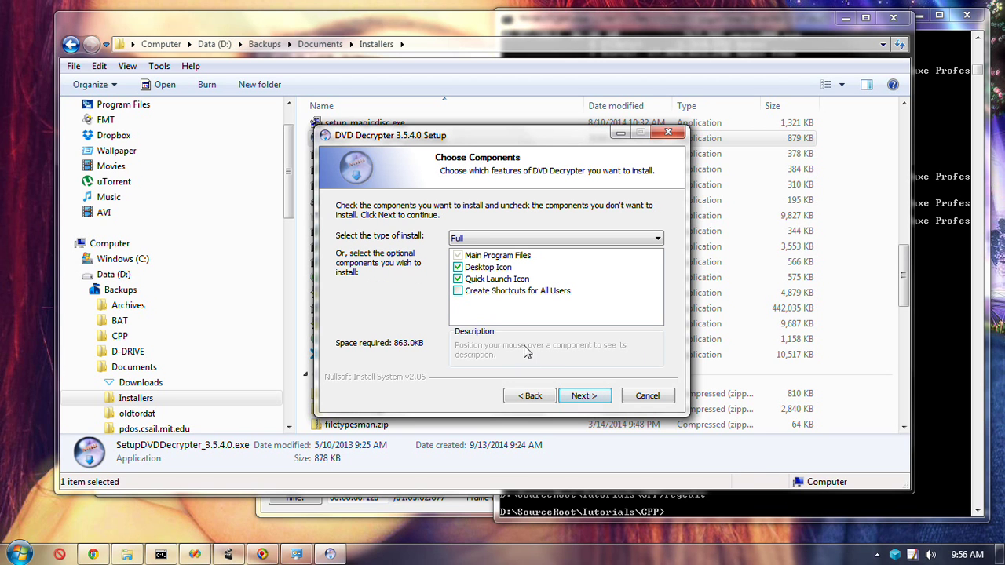
click(494, 270)
click(493, 281)
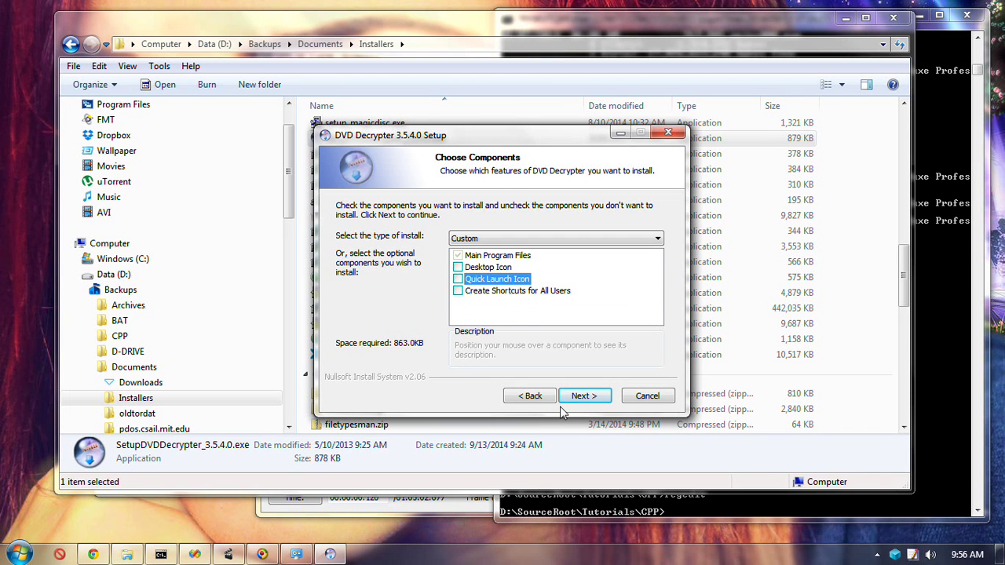
click(583, 396)
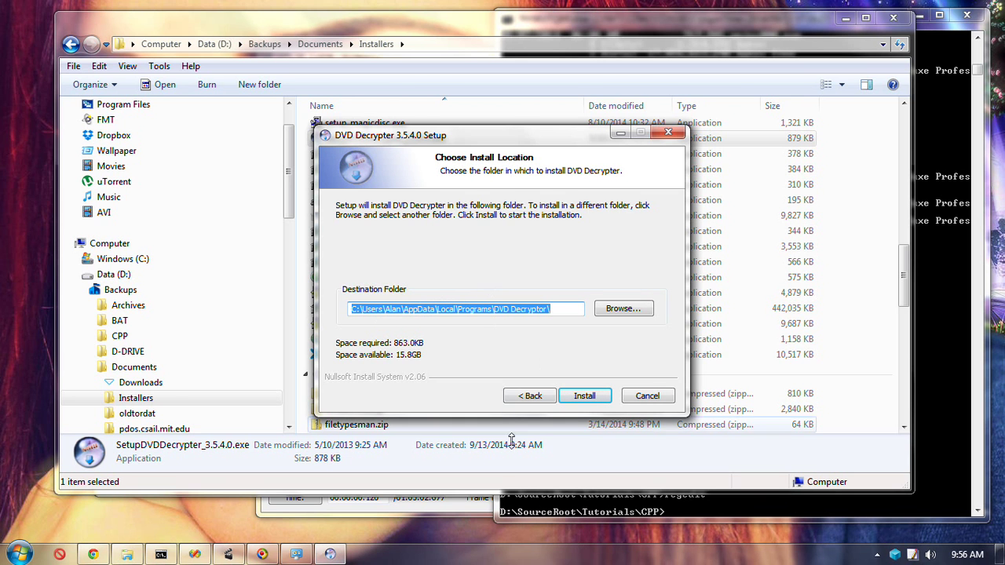
- Change the command prompt to the user's local Programs folder with userpf and list its contents with dir
click(605, 499)
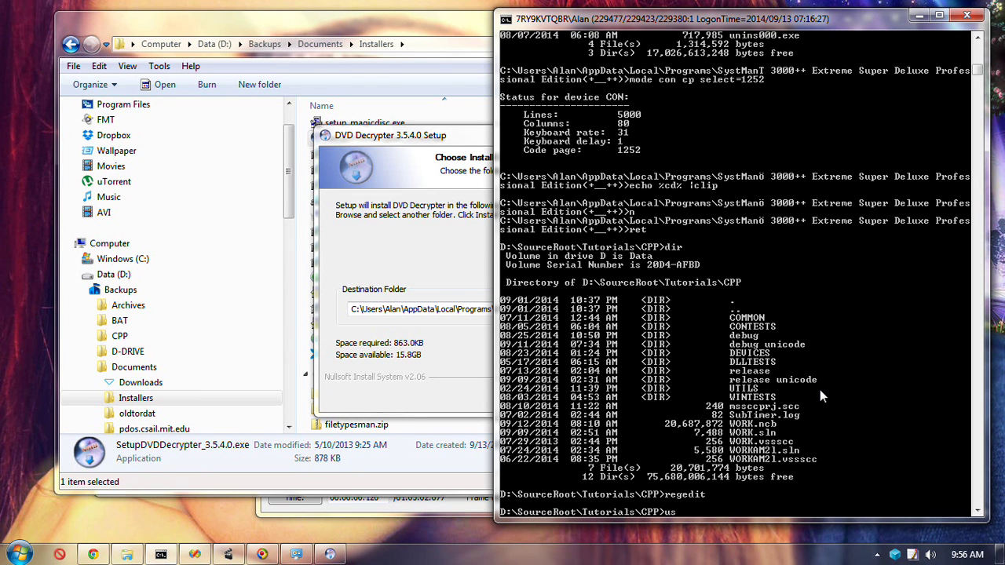
text(userpf)
key(Return)
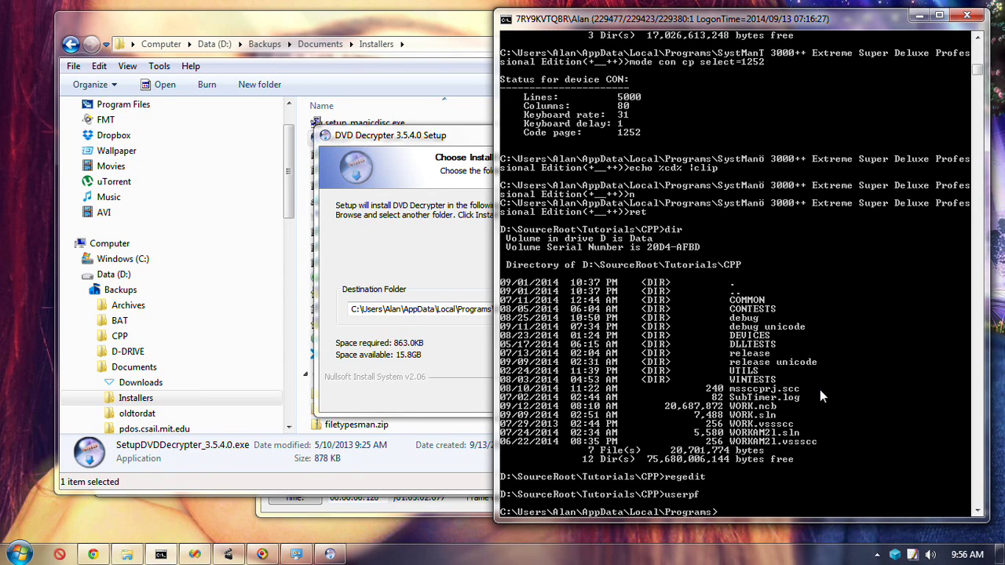
text(dir)
key(Return)
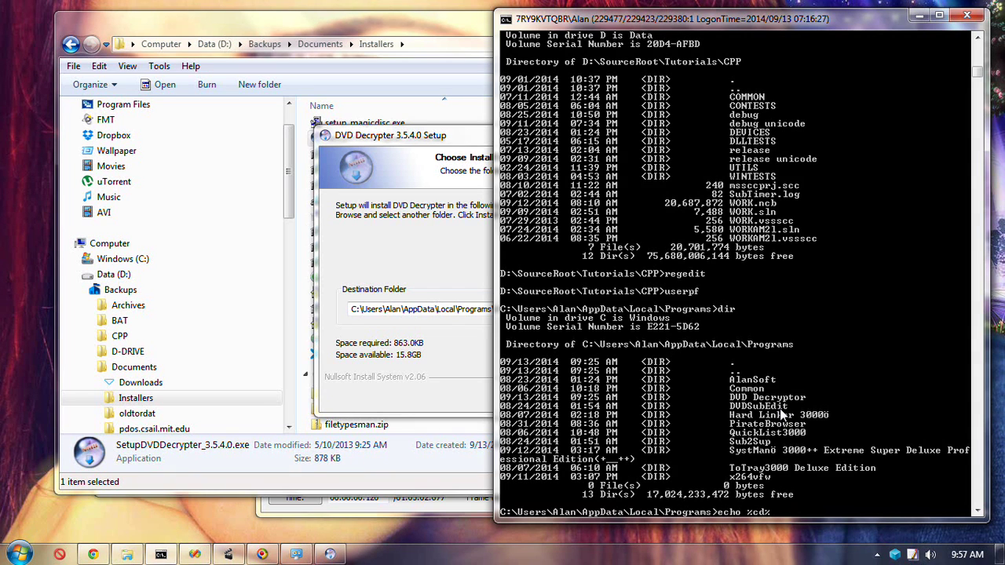
- Copy the current folder path with echo %cd%|clip and paste it into a blank text document opened with the n command
key(Return)
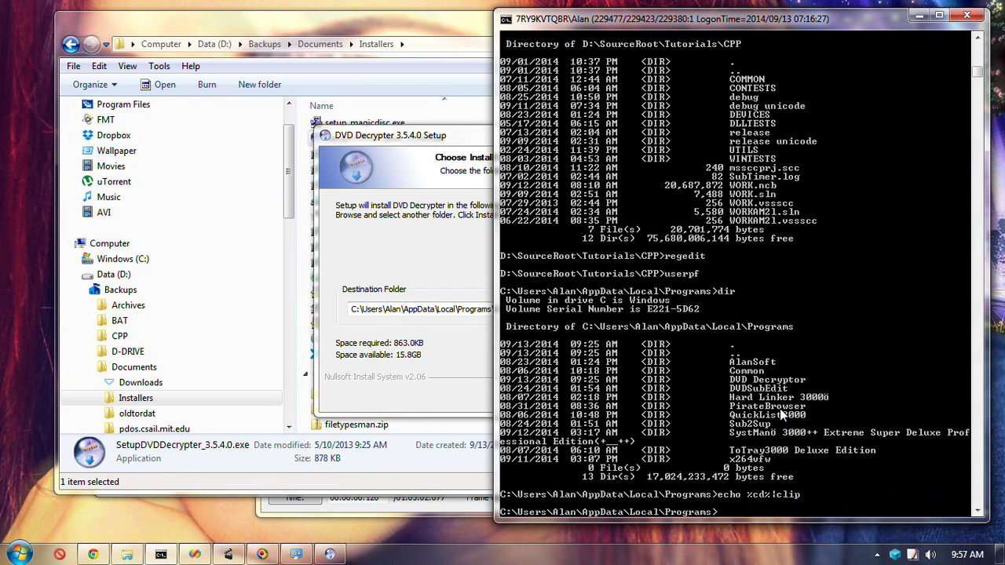
text(n)
key(Return)
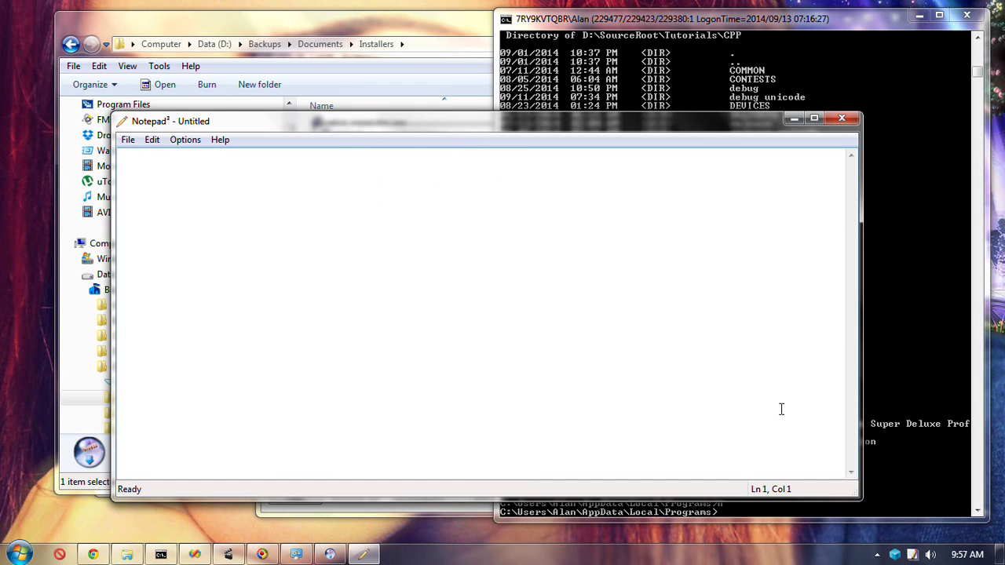
text(C:\Users\Alan\AppData\Local\Programs)
key(shift+End)
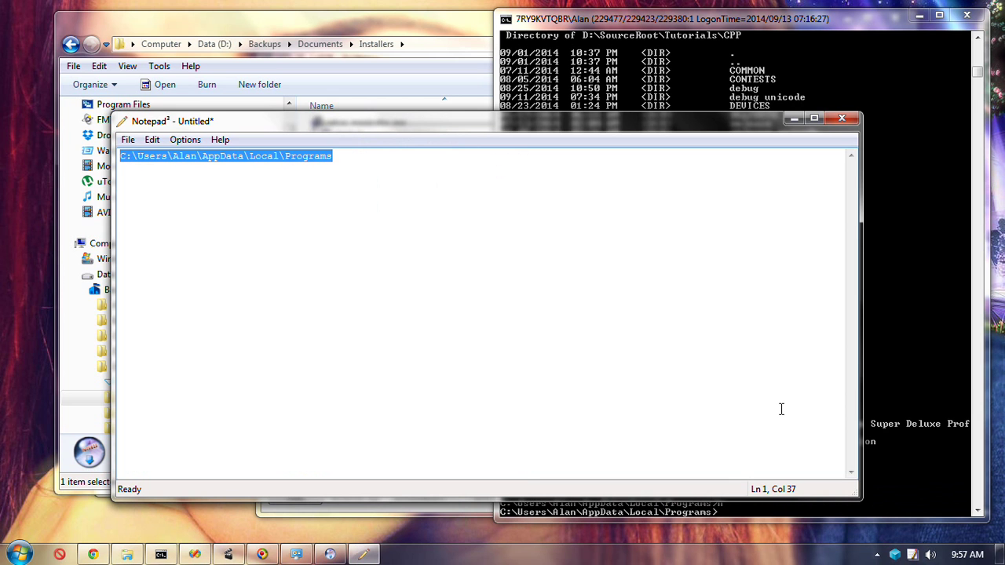
- Append "\DVD Decryptor" to the pasted folder path and close the text editor without saving
key(Down)
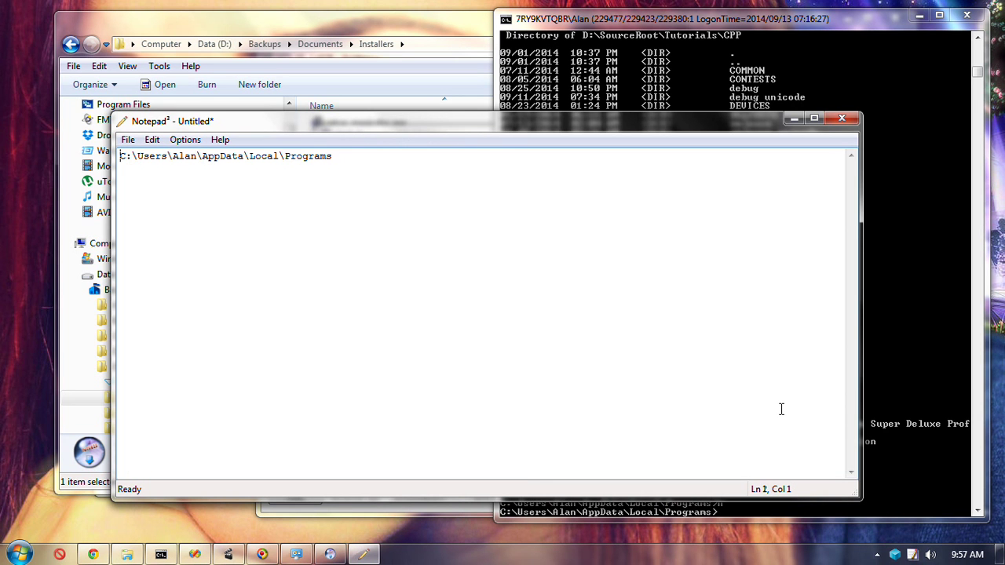
key(shift+End)
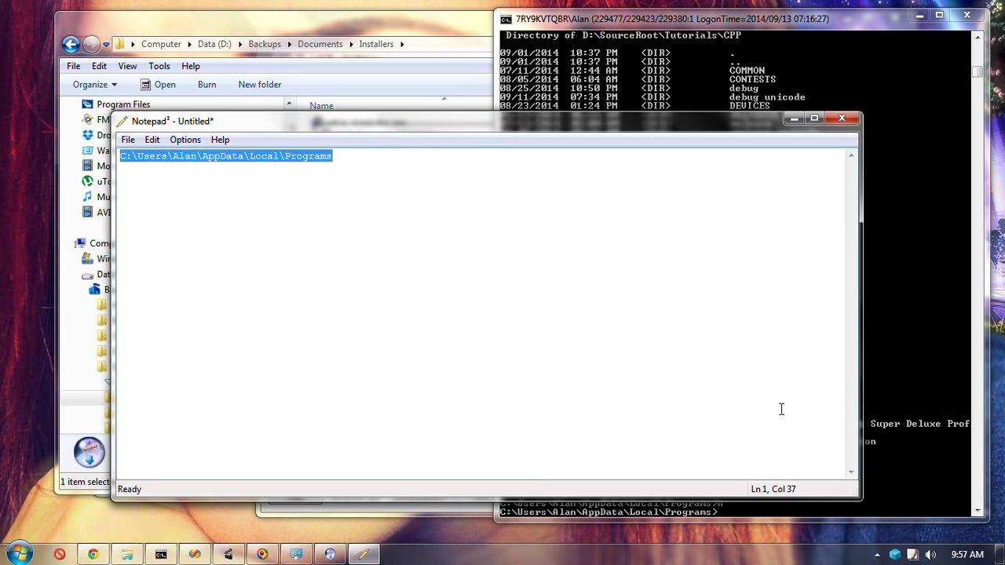
key(Down)
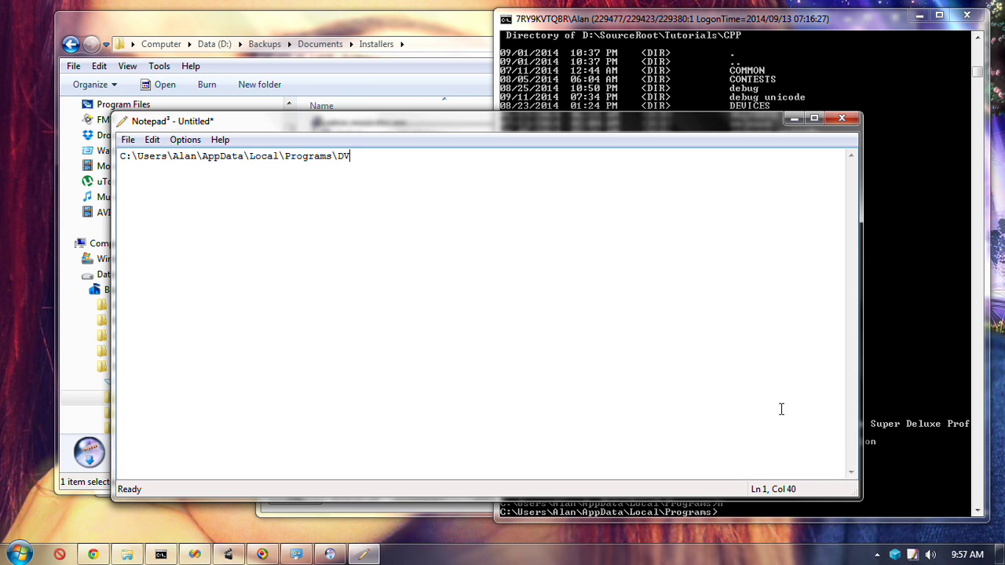
text(Decryptor)
click(842, 118)
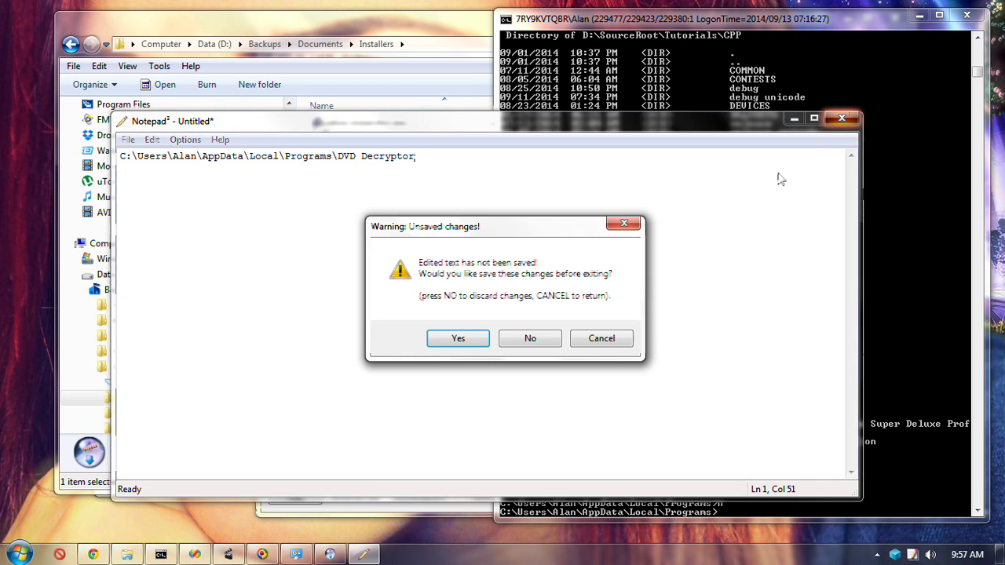
click(524, 338)
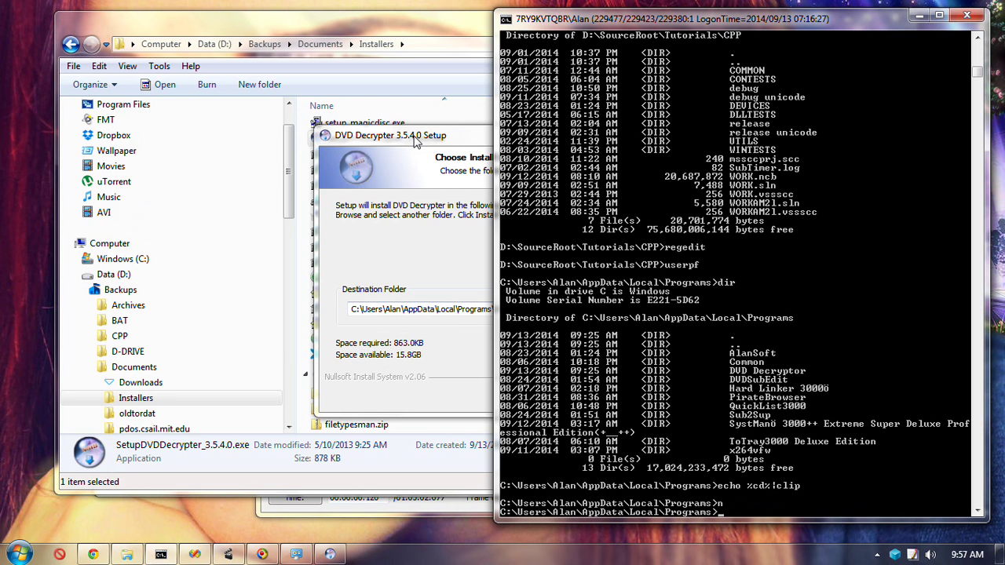
- Return to the DVD Decrypter setup wizard and cancel the installation at the destination folder page
click(399, 139)
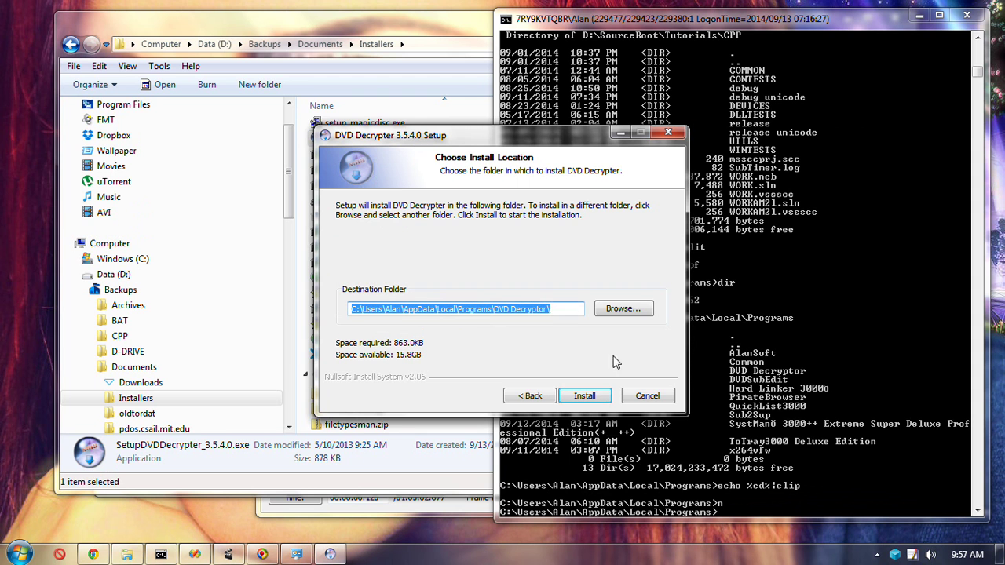
click(662, 398)
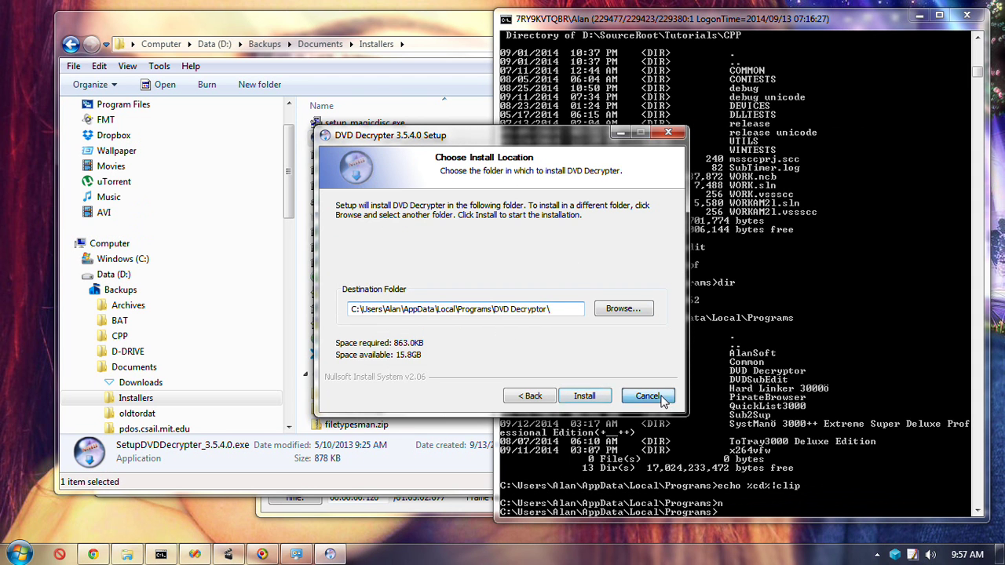
click(532, 330)
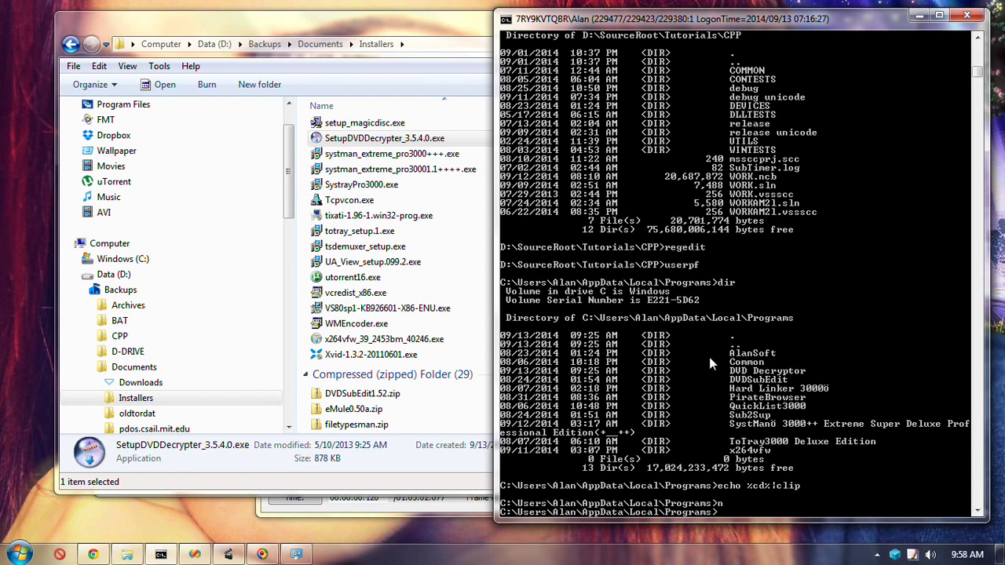
- Launch the installed DVD Decrypter from its program group
click(19, 554)
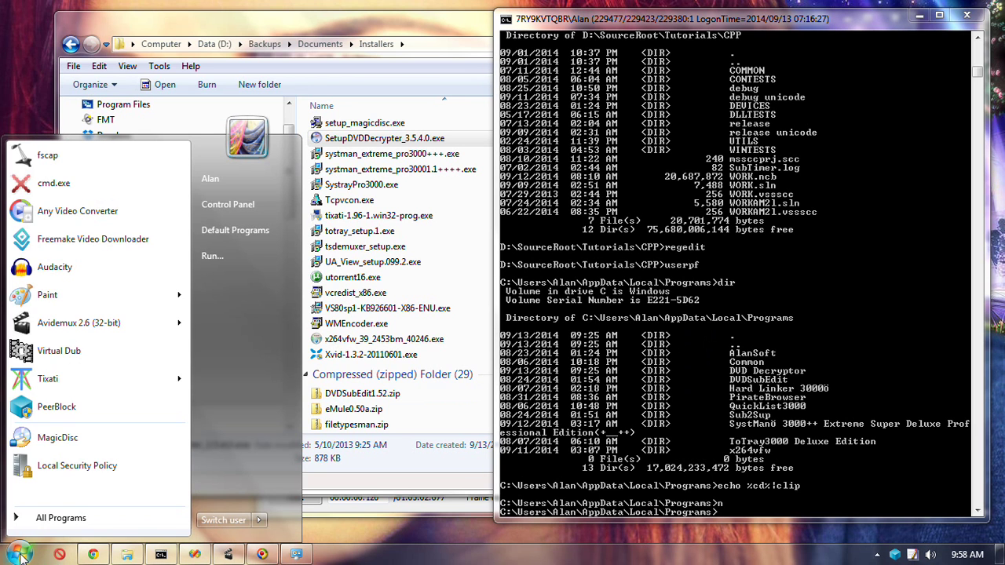
click(60, 519)
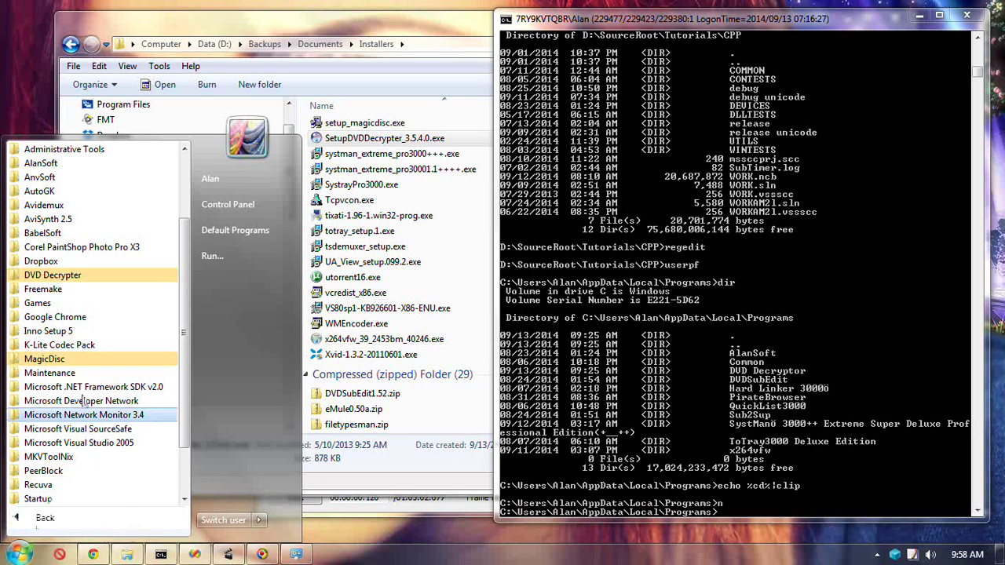
click(52, 275)
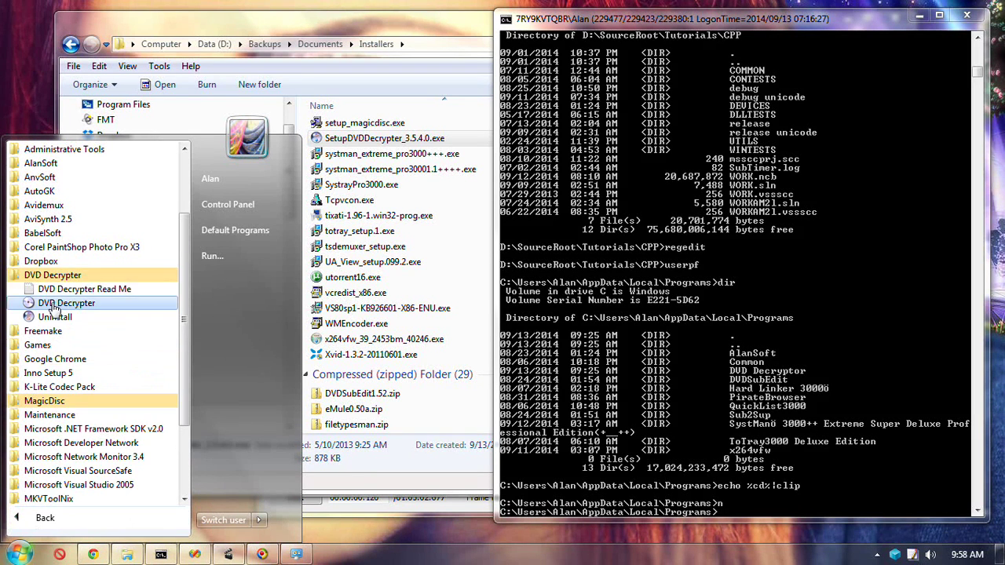
click(55, 305)
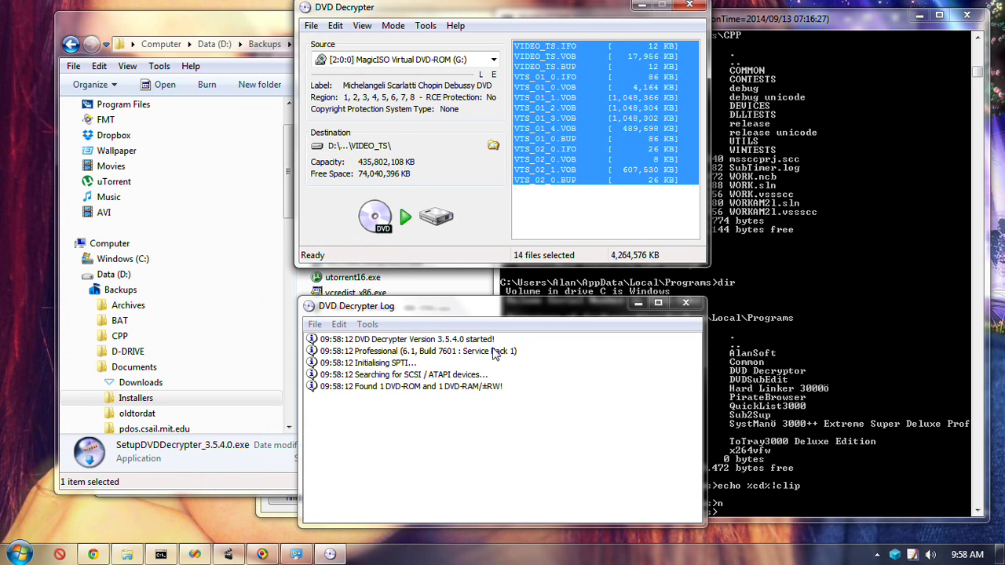
- Check the MagicISO Virtual DVD-ROM (G:) source, then close DVD Decrypter without decrypting and dismiss the closing message
click(379, 49)
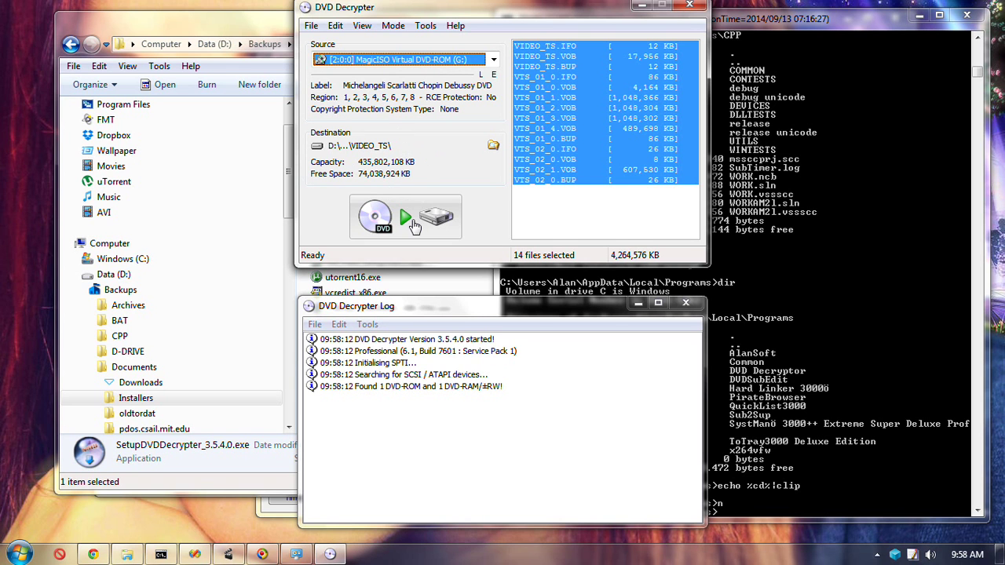
click(690, 6)
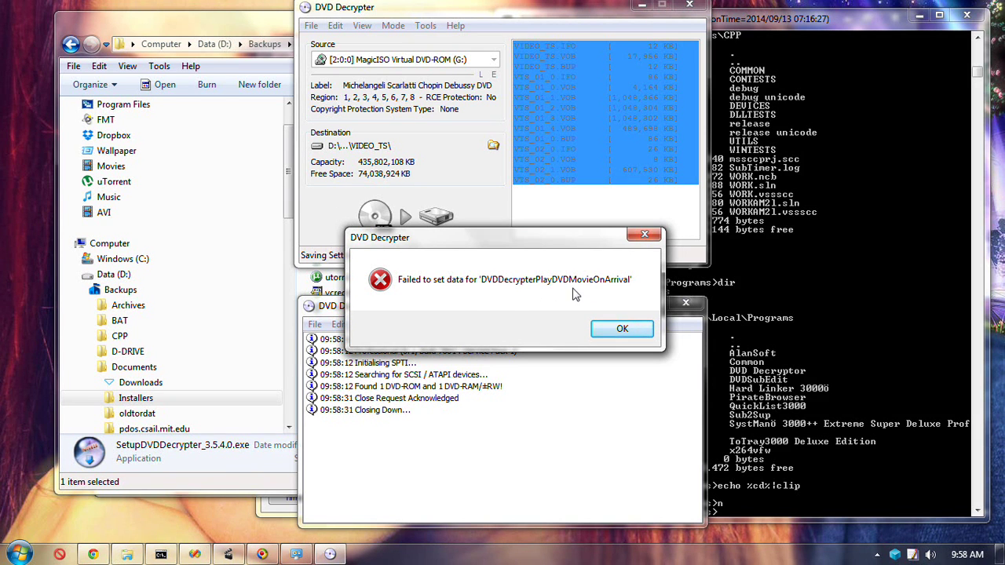
click(622, 330)
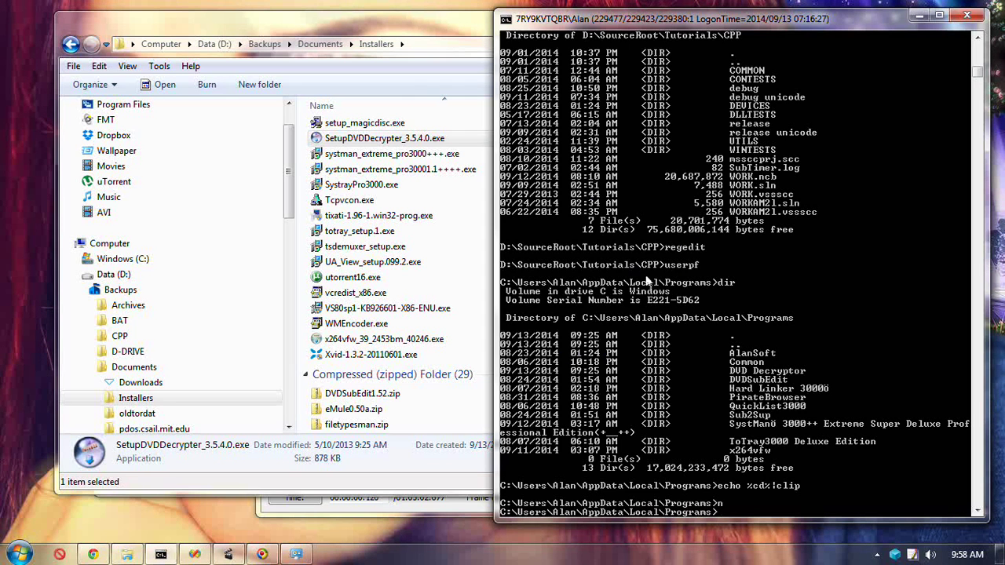
- Open the D:\TEMP\DVD folder holding the decrypted files and play VTS_01_1.VOB
click(91, 368)
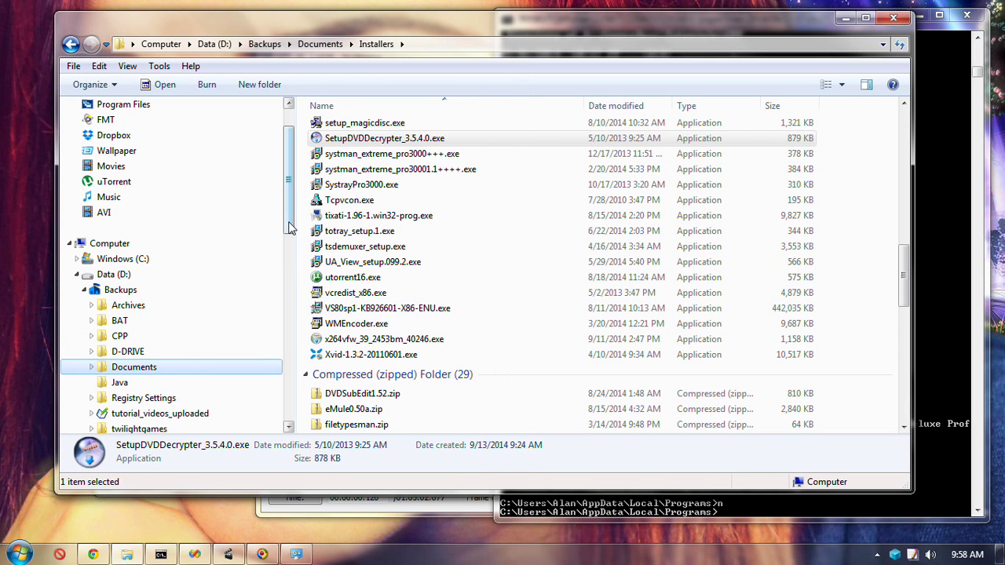
drag(291, 226, 293, 350)
click(125, 336)
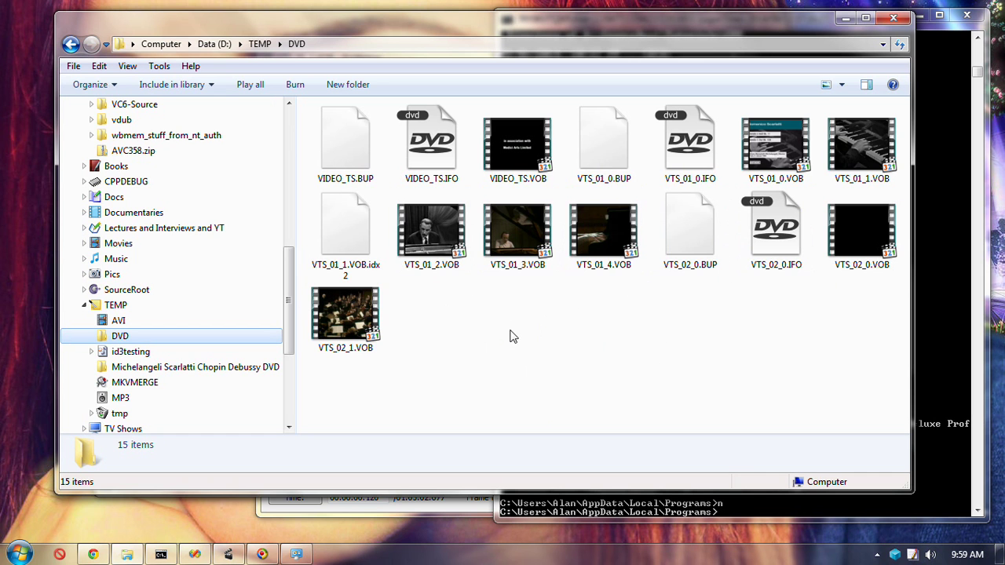
click(873, 155)
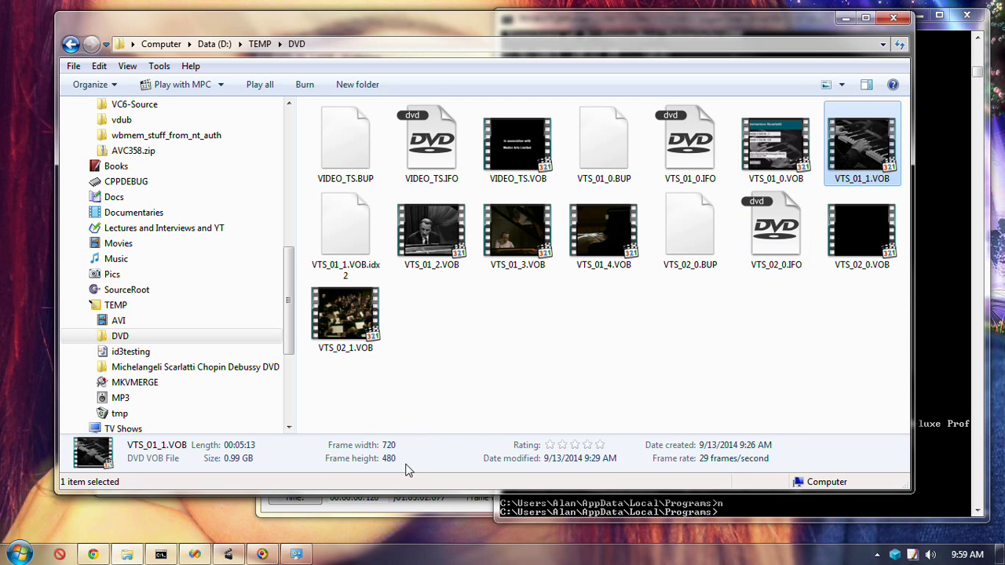
key(Return)
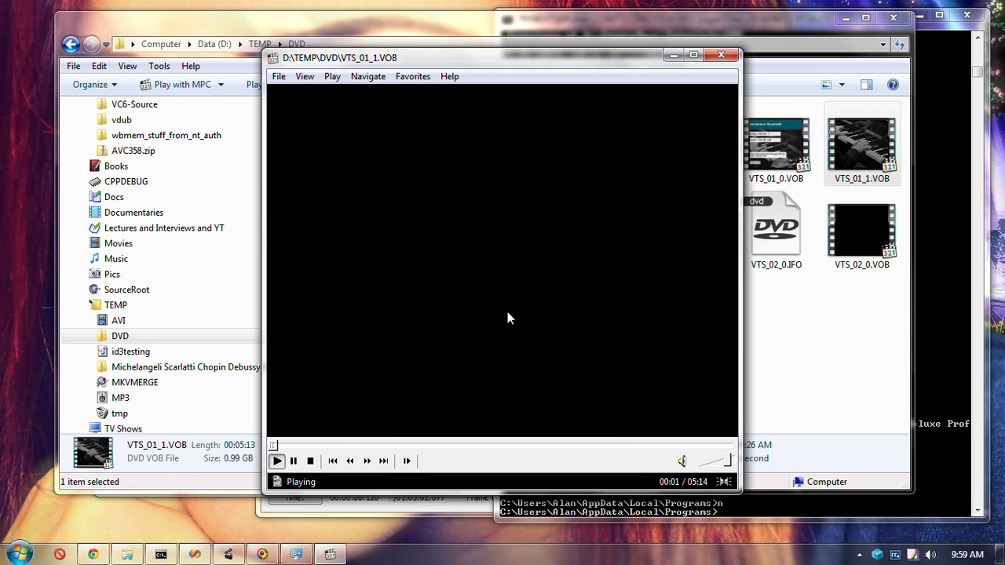
- Pause VTS_01_1.VOB on the "Les Grands Interprètes" title and paste a screen capture into a blank Paint image
click(456, 289)
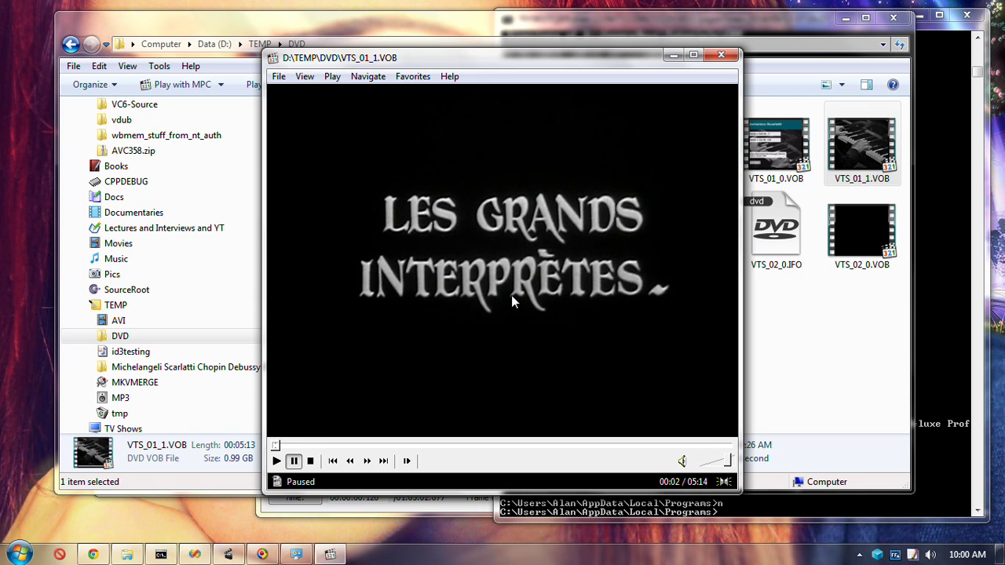
key(super)
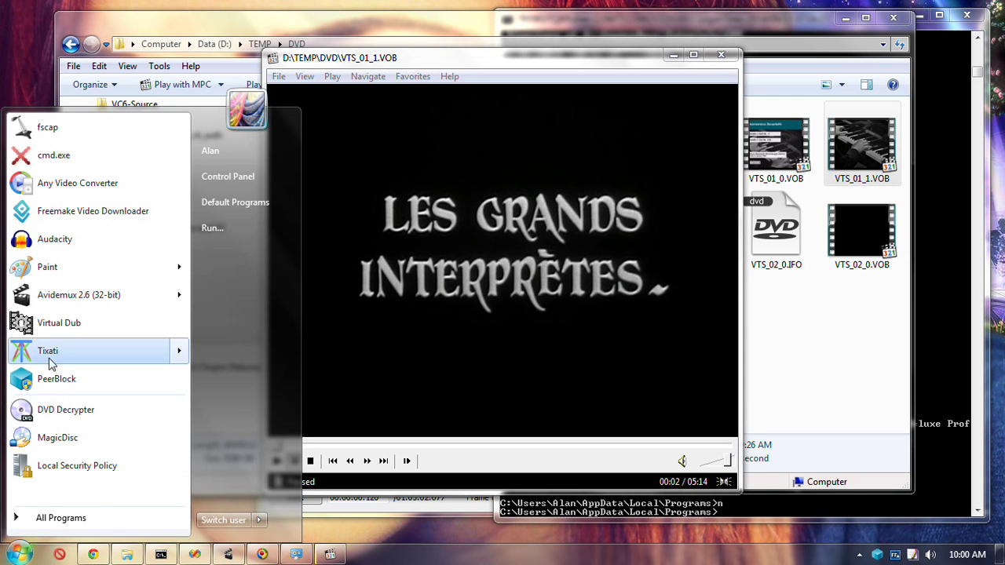
key(super)
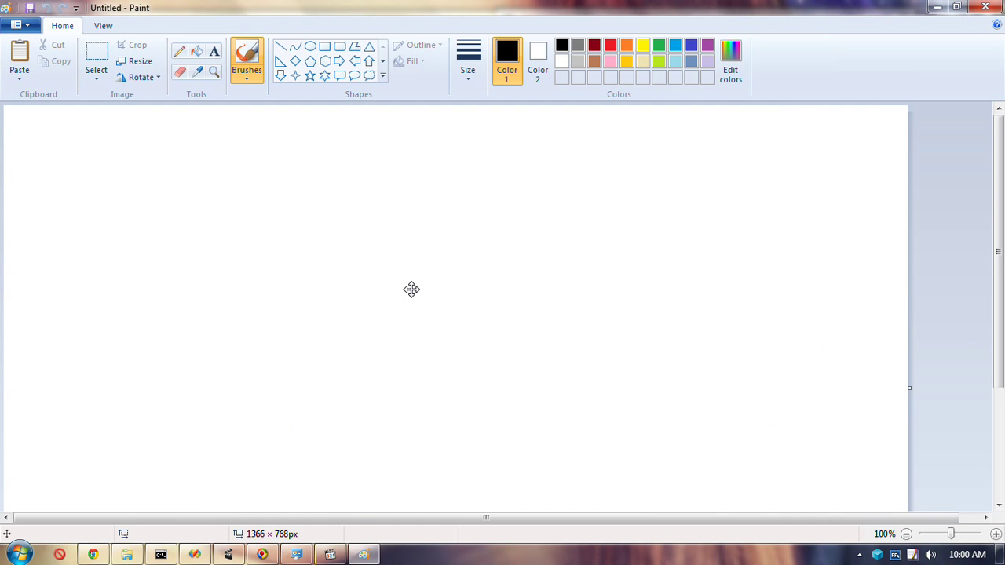
key(ctrl+v)
- Crop the screen capture to the video picture at about 642 × 481 px, and close Paint without saving
click(96, 61)
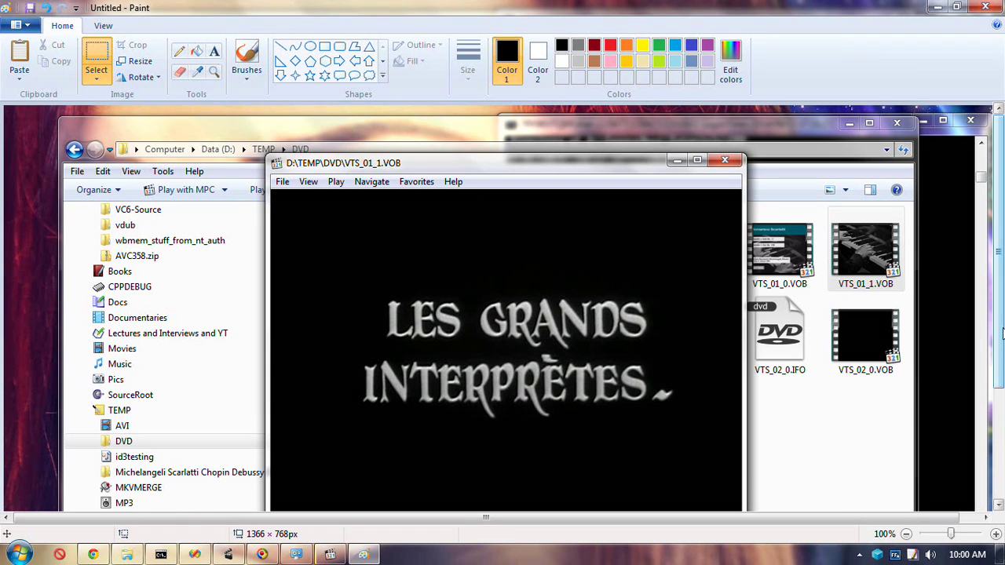
scroll(1001, 336, down, 2)
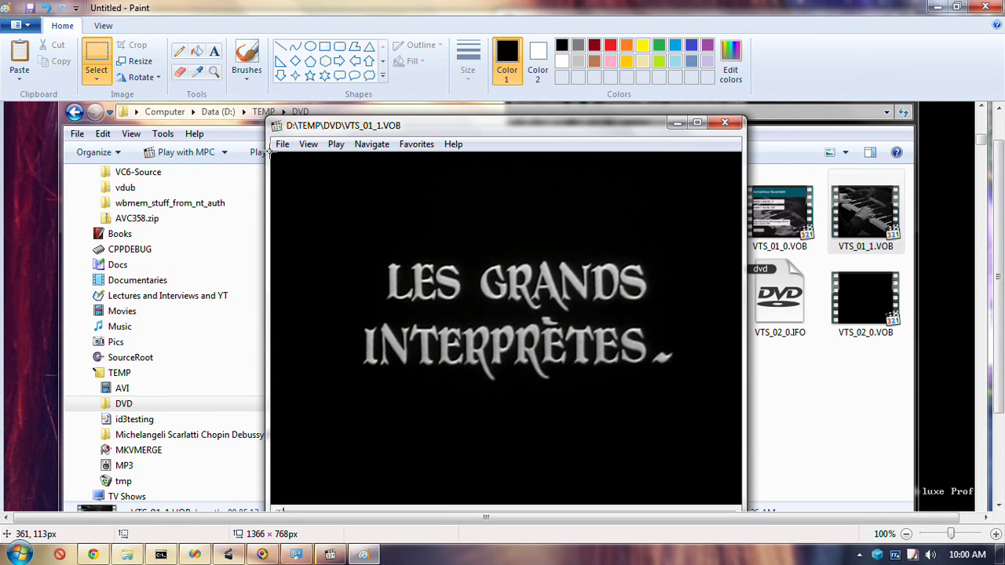
mouse_move(270, 153)
mouse_down()
mouse_move(397, 401)
mouse_move(714, 479)
mouse_move(744, 507)
mouse_up()
scroll(691, 441, up, 1)
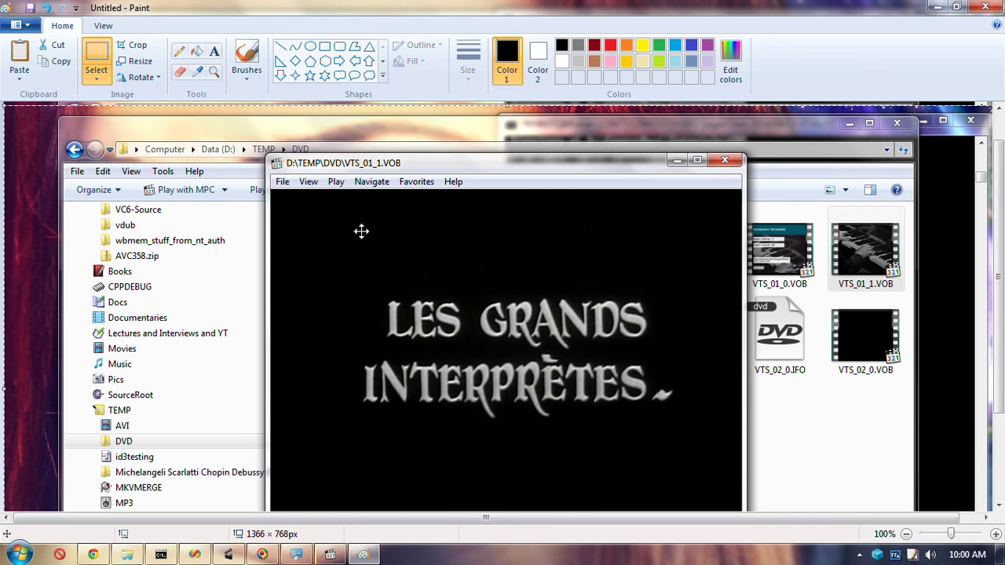
click(96, 55)
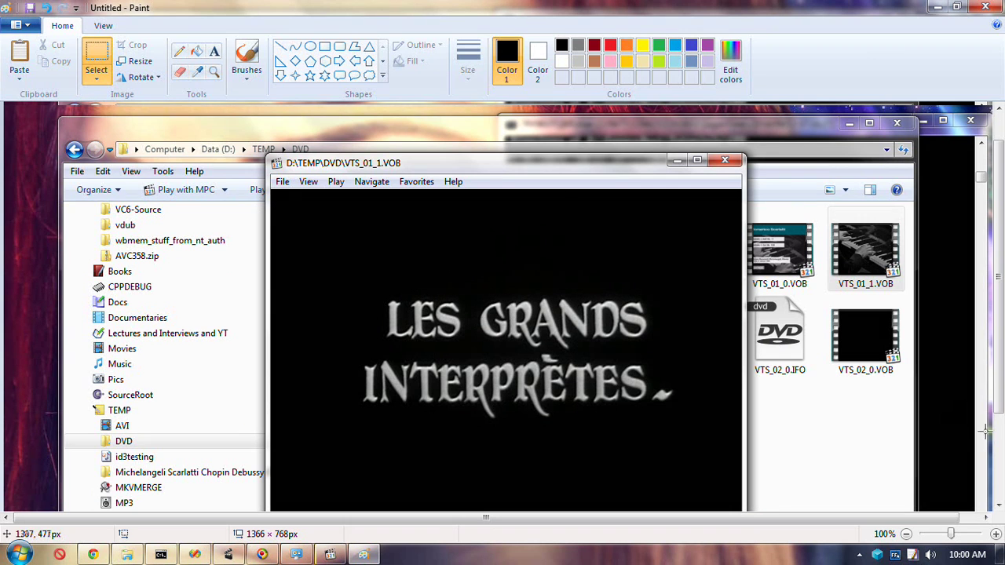
scroll(1001, 432, down, 1)
scroll(1001, 431, down, 1)
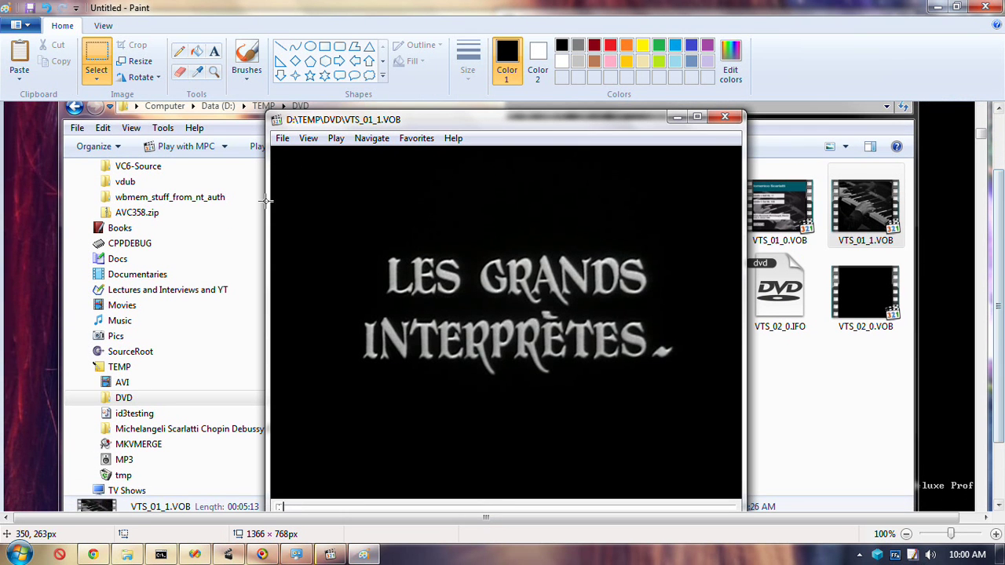
mouse_move(271, 148)
mouse_down()
mouse_move(473, 382)
mouse_move(742, 499)
mouse_move(454, 441)
mouse_up()
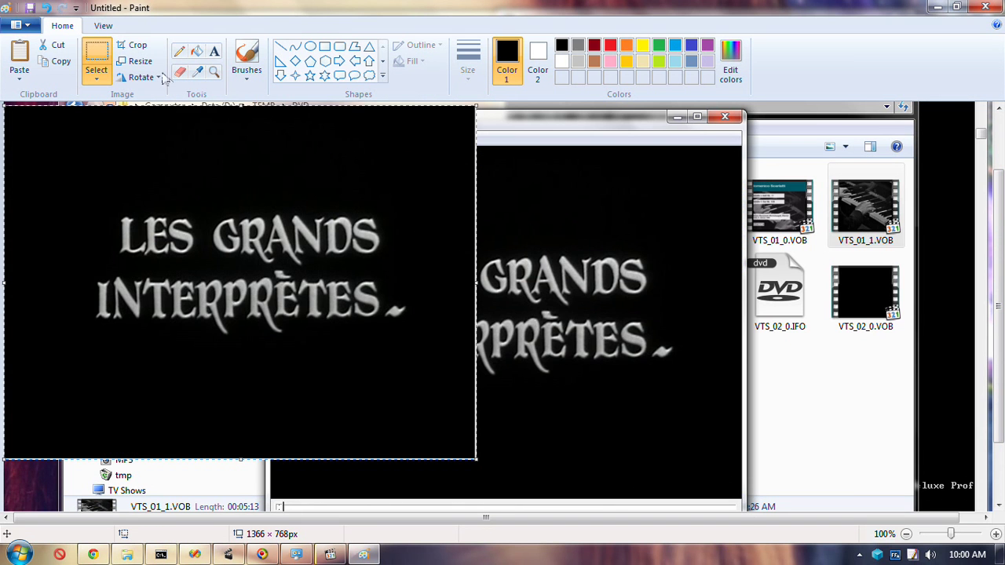
click(138, 47)
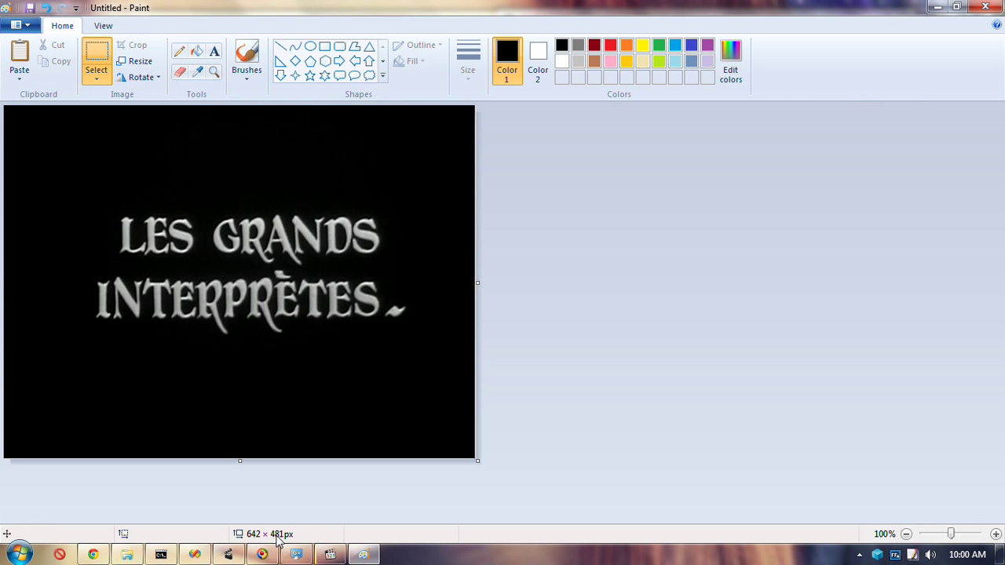
click(986, 8)
click(536, 283)
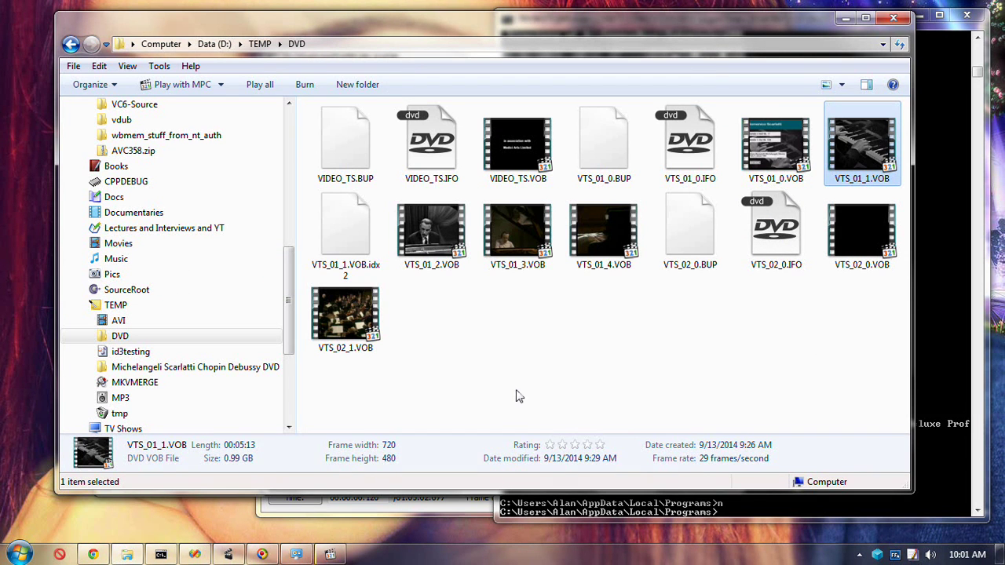
- Examine the frame size and display aspect ratio of VTS_01_1.VOB in MediaInfo, and close the report
key(Return)
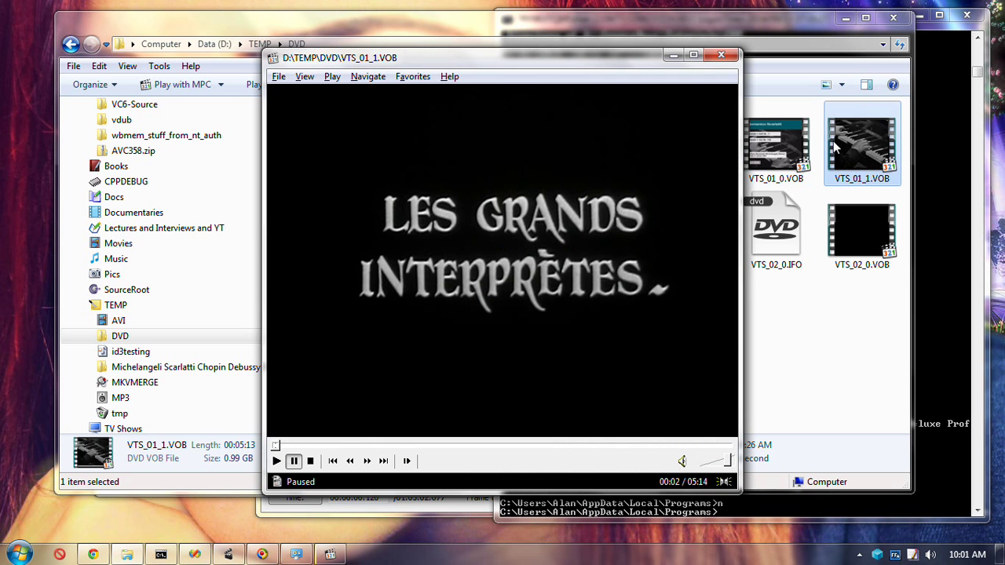
click(851, 168)
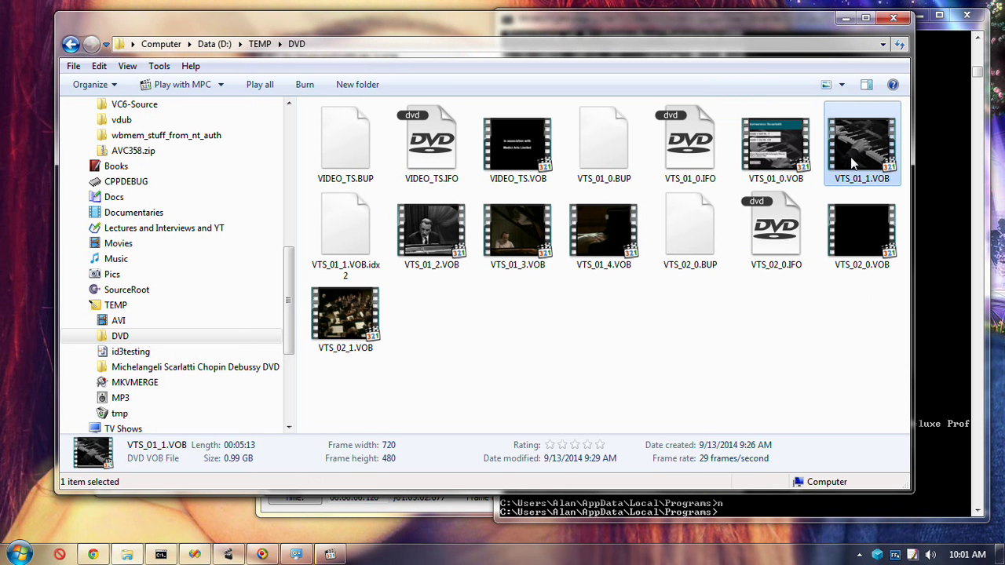
right_click(853, 163)
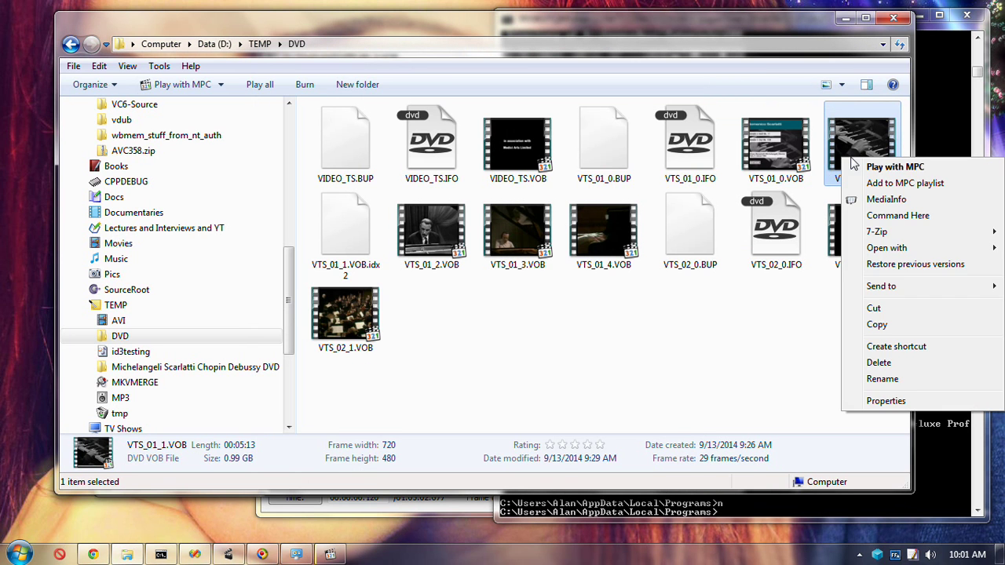
click(904, 201)
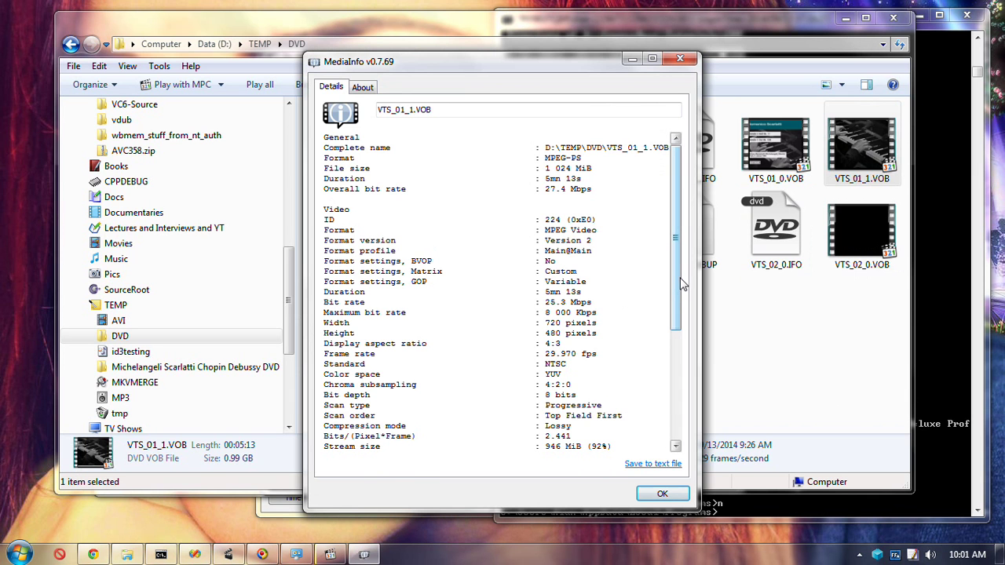
scroll(682, 284, down, 1)
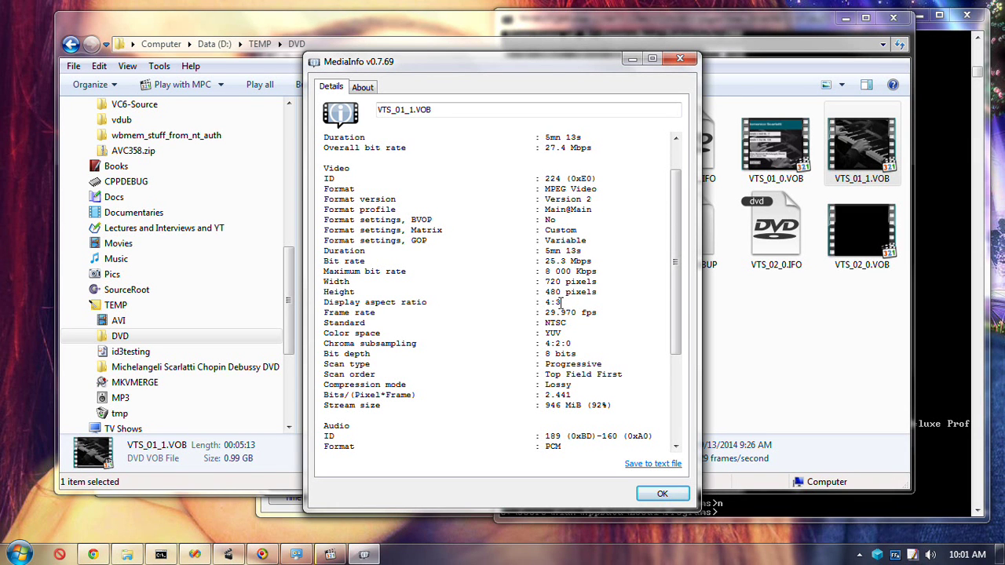
click(682, 59)
- Return to the paused player, sample several points within the first 90 seconds of VTS_01_1.VOB, and close the player
key(Return)
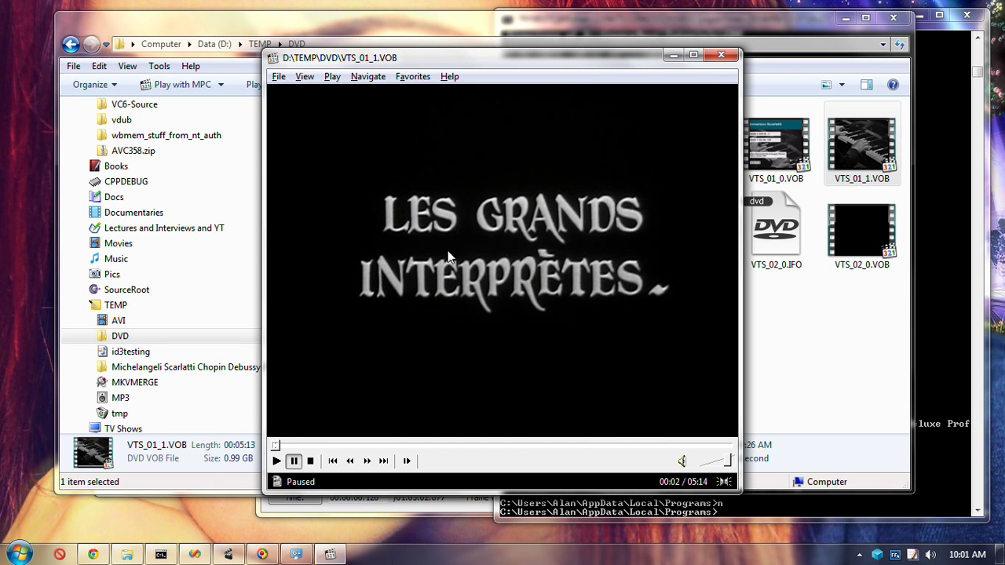
click(498, 322)
click(292, 445)
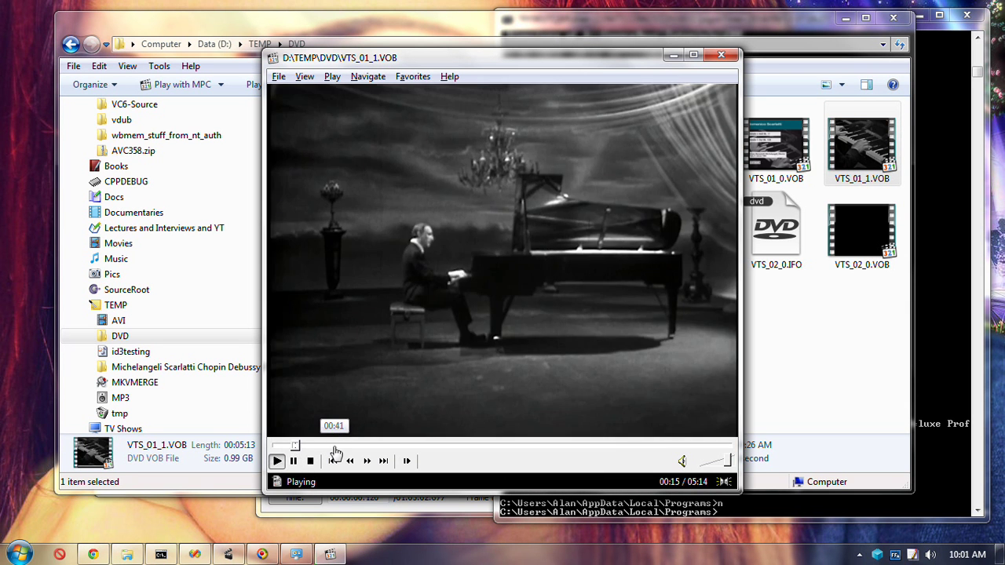
click(417, 392)
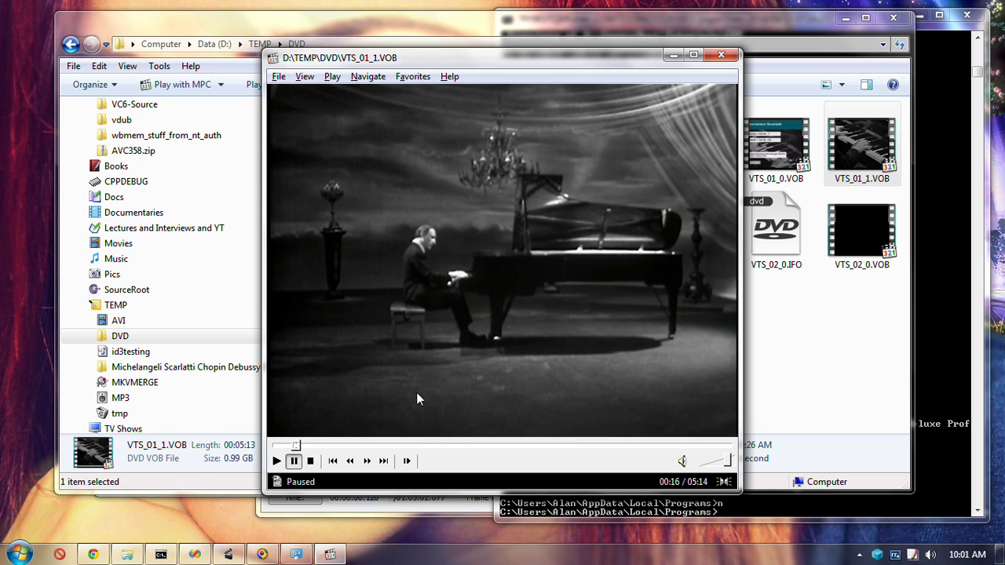
click(405, 446)
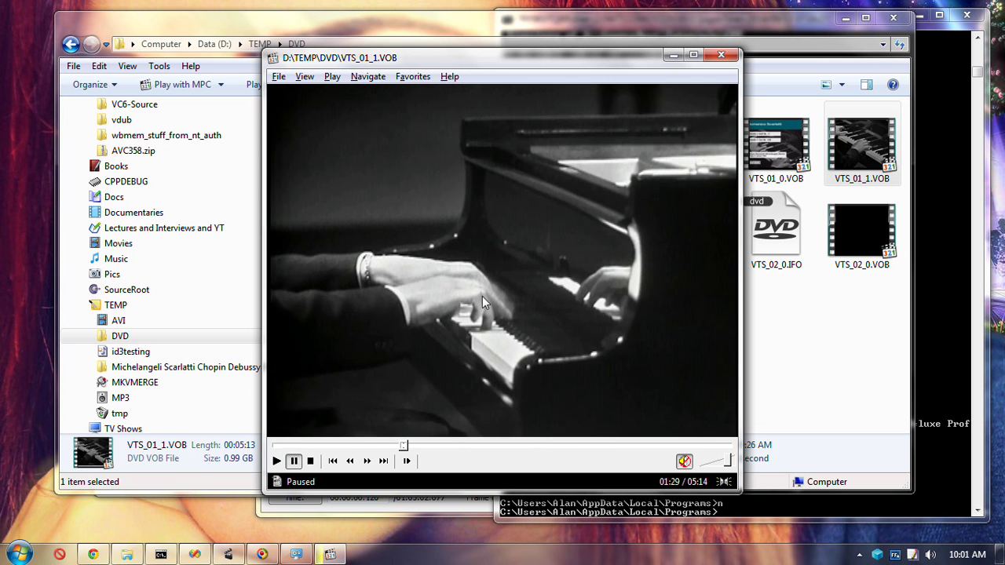
click(340, 445)
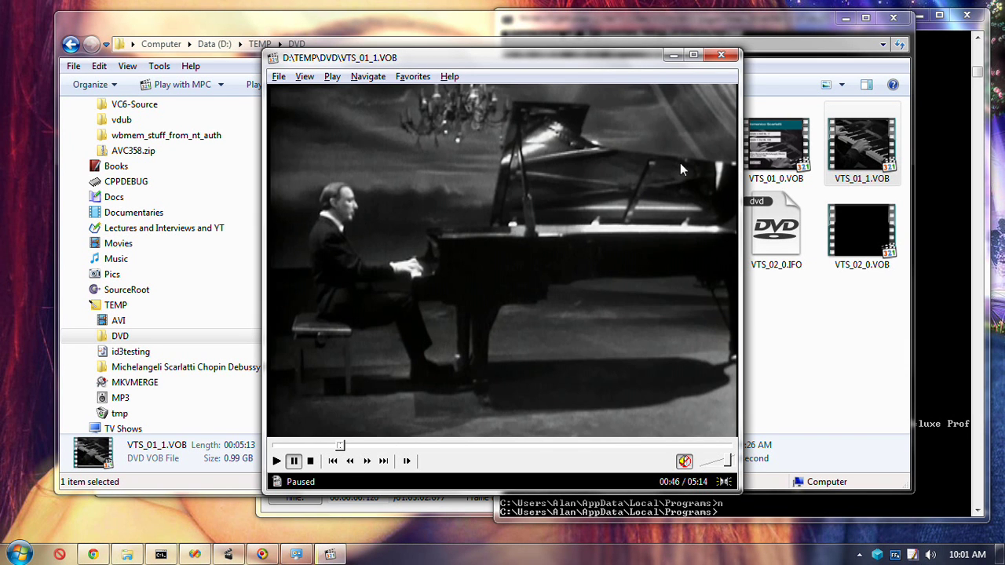
click(727, 57)
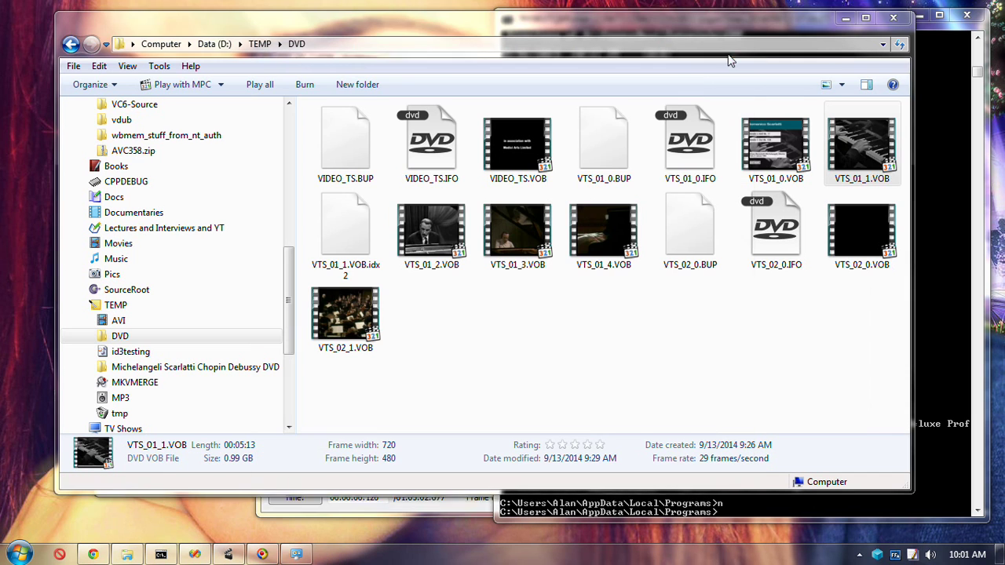
- Reopen MediaInfo for VTS_01_1.VOB and highlight the video stream's scan type and scan order
right_click(861, 151)
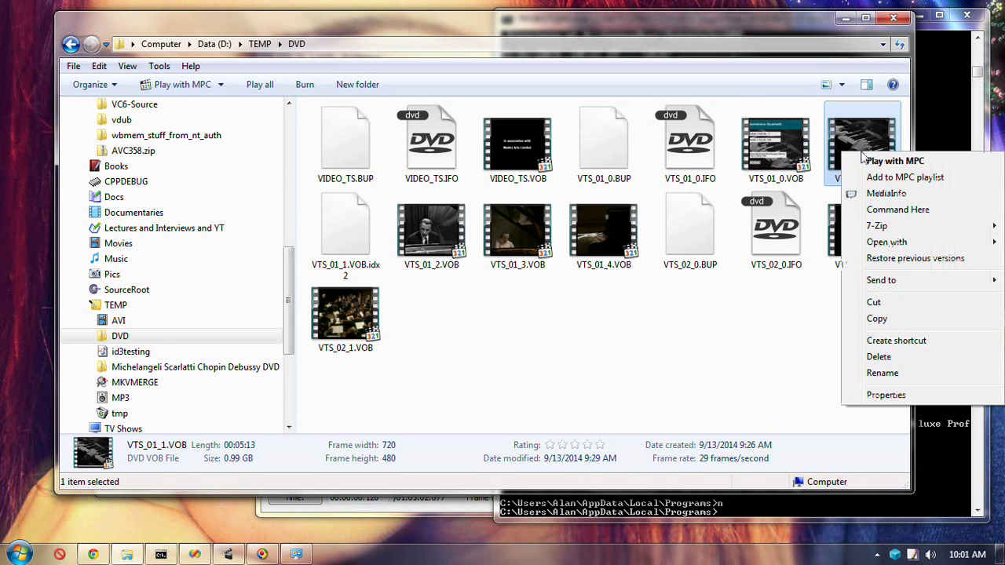
click(884, 194)
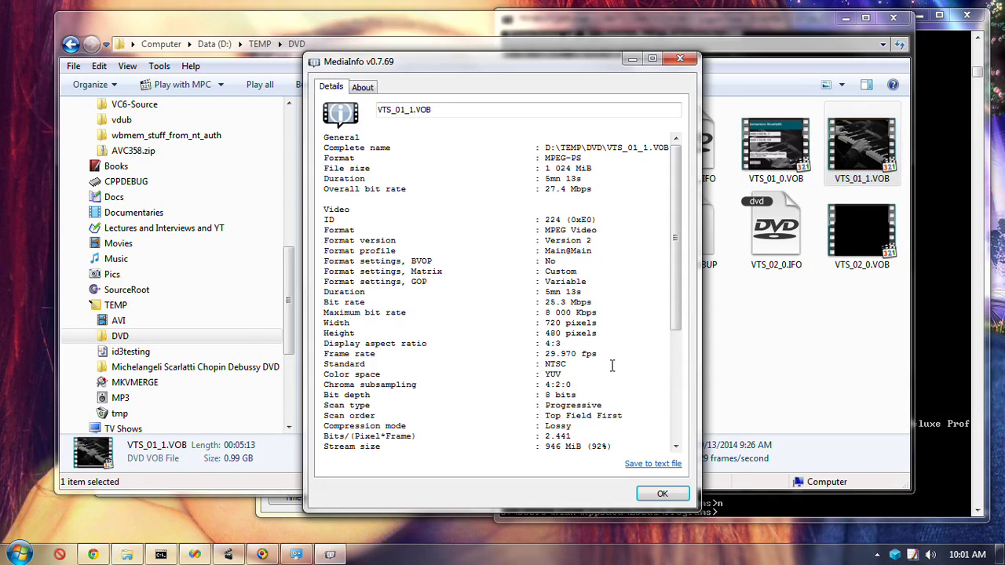
drag(675, 333, 682, 365)
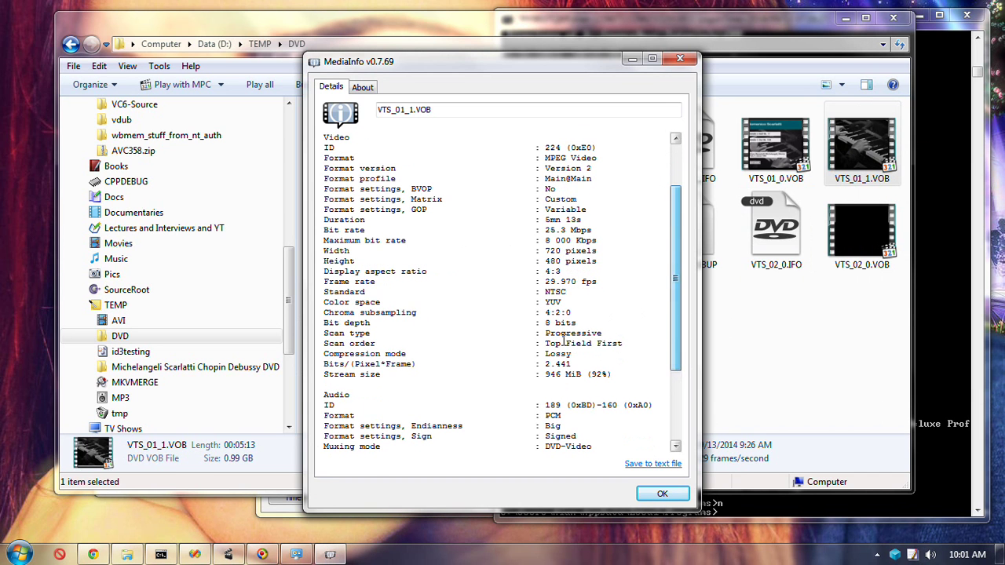
drag(563, 340, 573, 351)
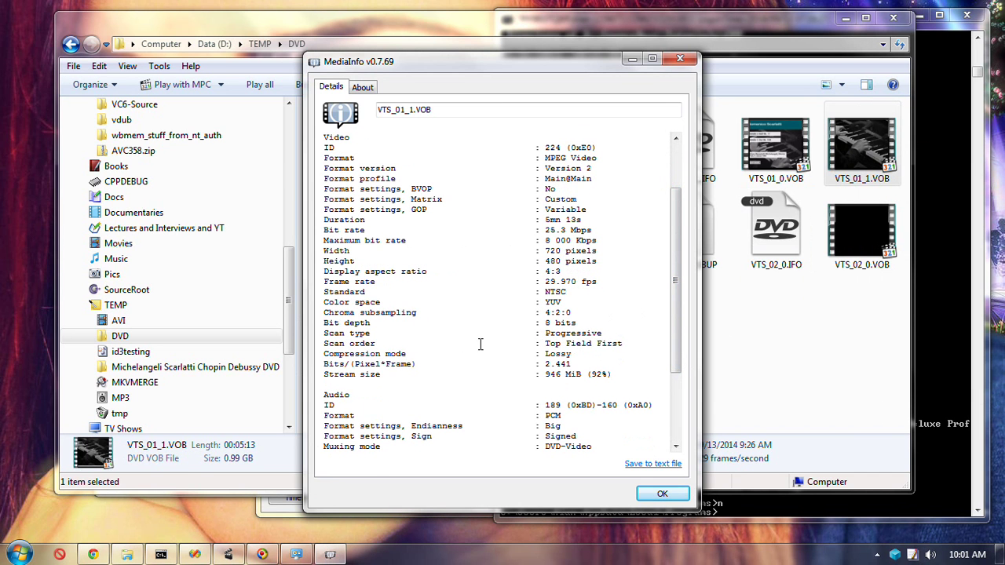
drag(541, 334, 606, 336)
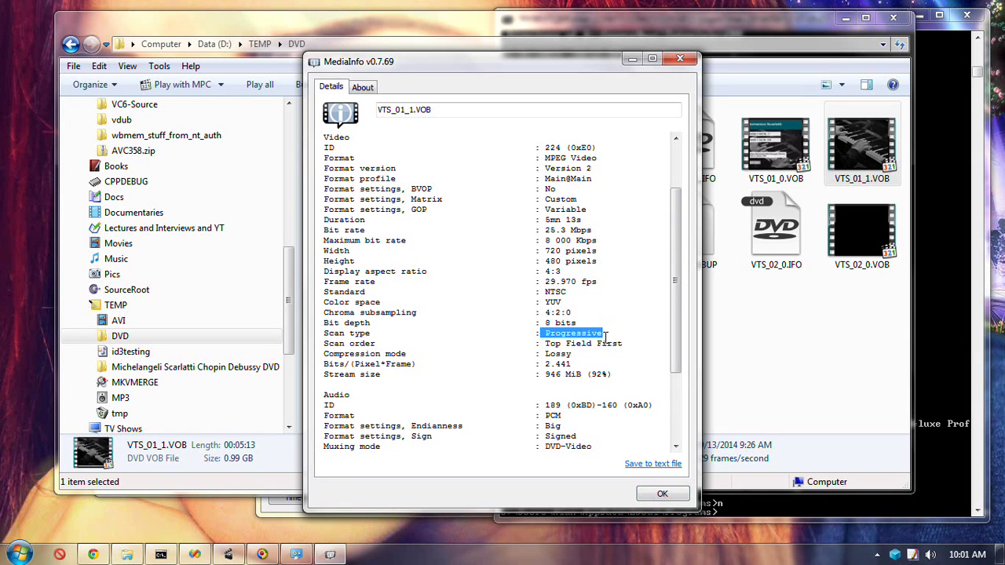
click(619, 340)
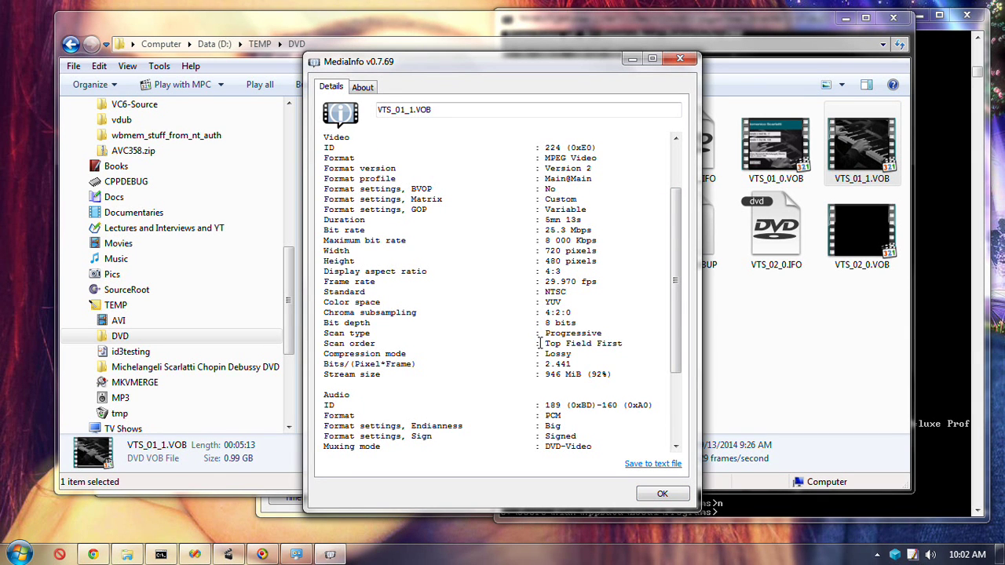
drag(548, 344, 628, 343)
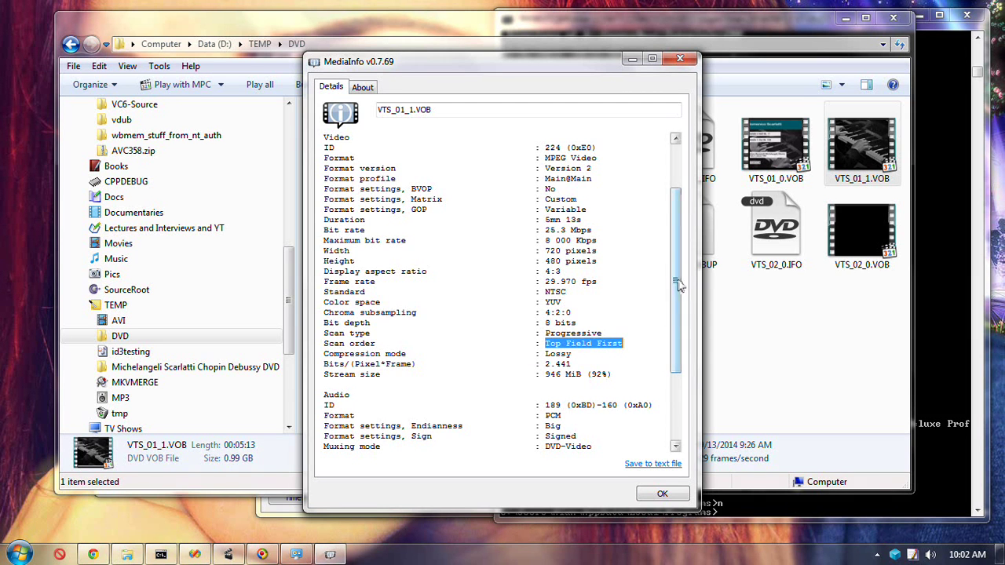
- Highlight the audio stream's format and bit rate in the MediaInfo report, and close the report
drag(677, 283, 682, 357)
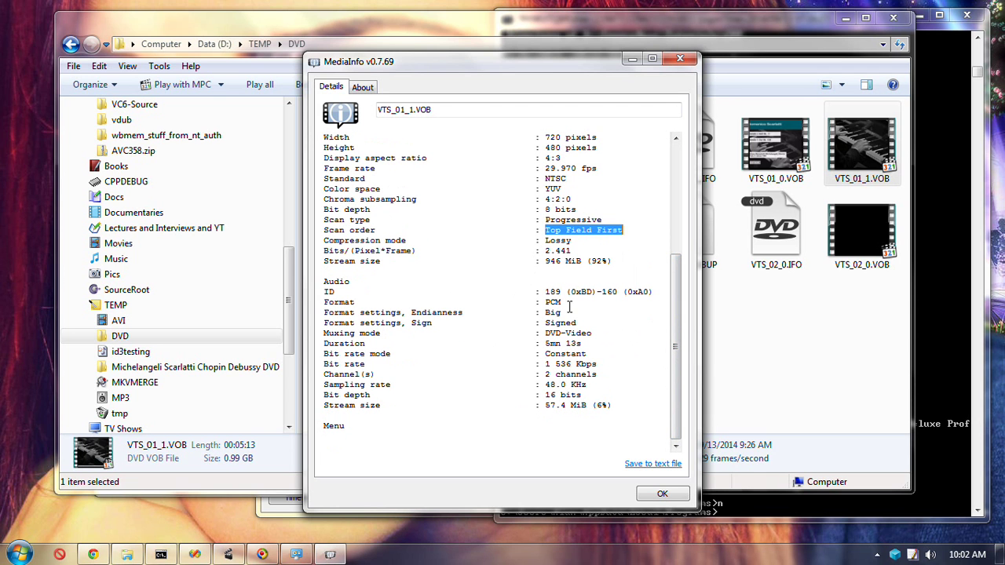
drag(546, 302, 565, 301)
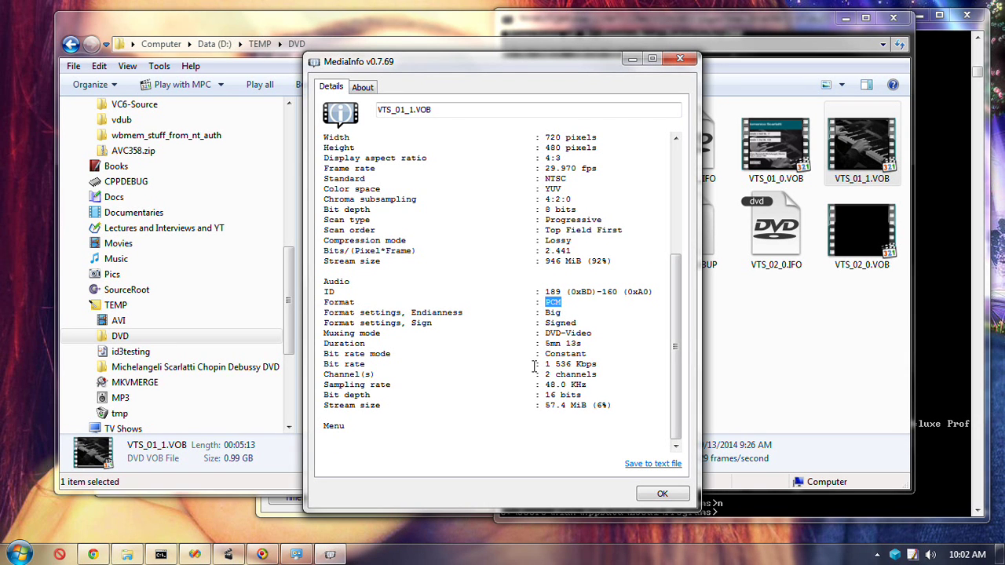
drag(546, 364, 600, 365)
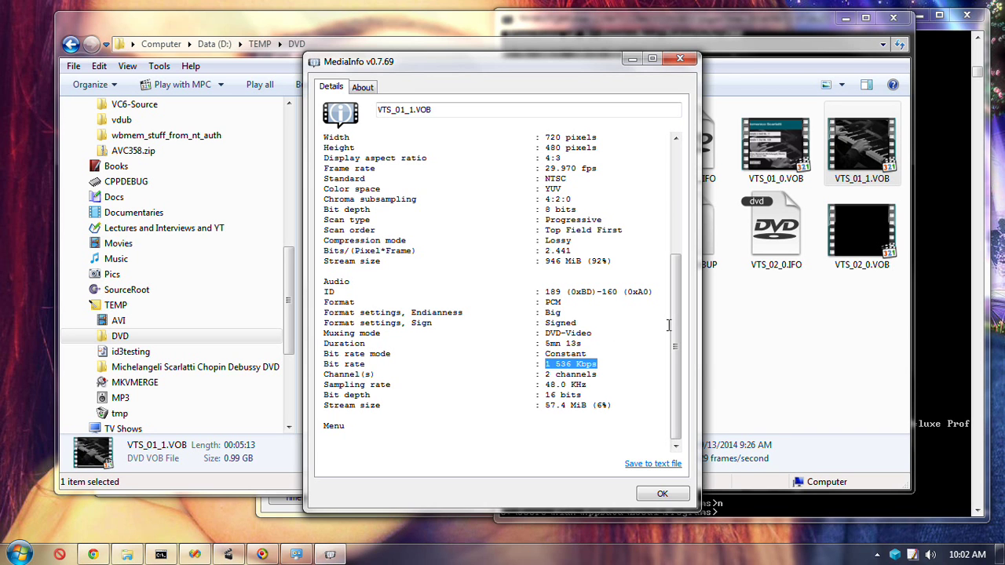
click(587, 364)
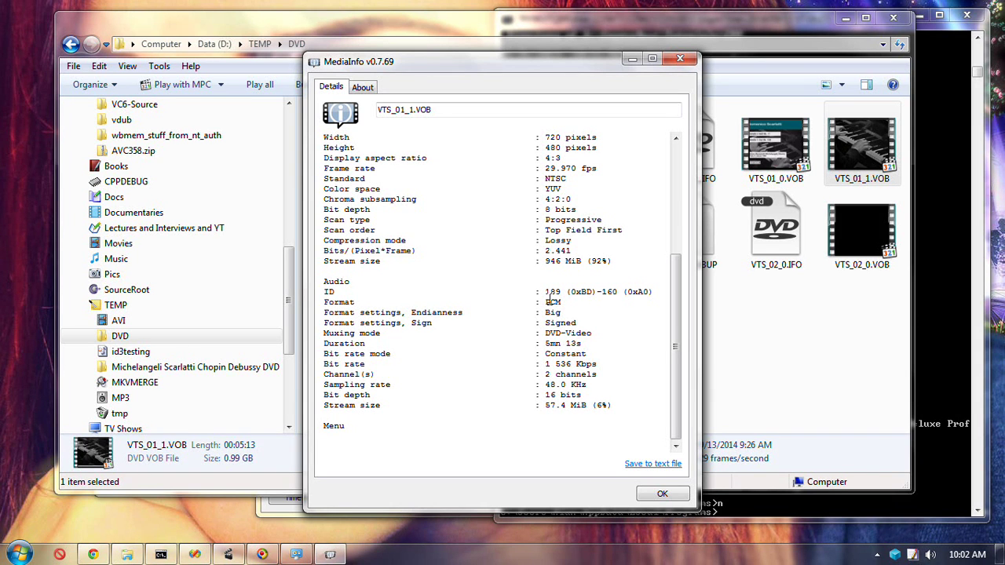
click(681, 59)
- Switch to the Avidemux window that has VTS_01_1.VOB loaded
key(alt+Tab)
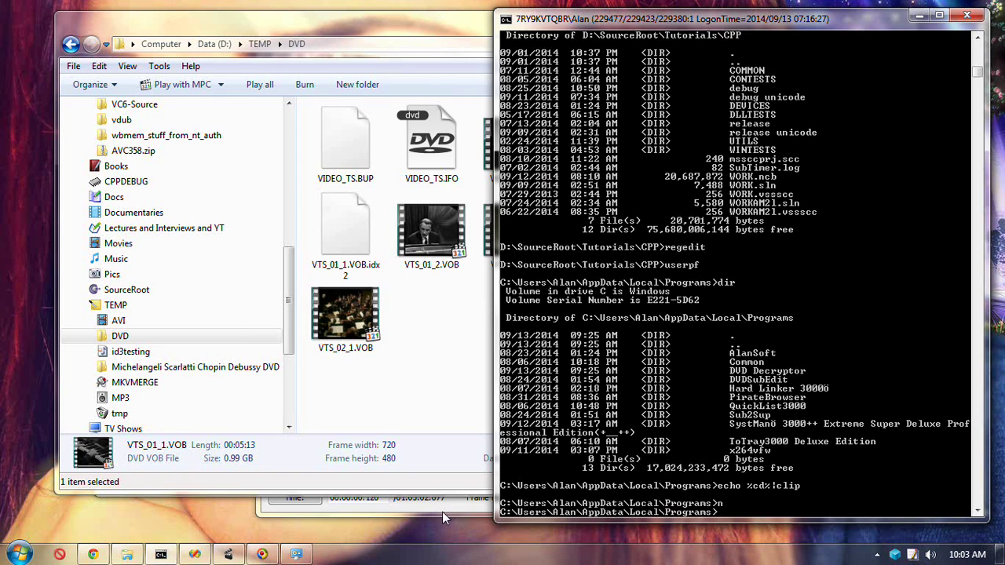
click(442, 511)
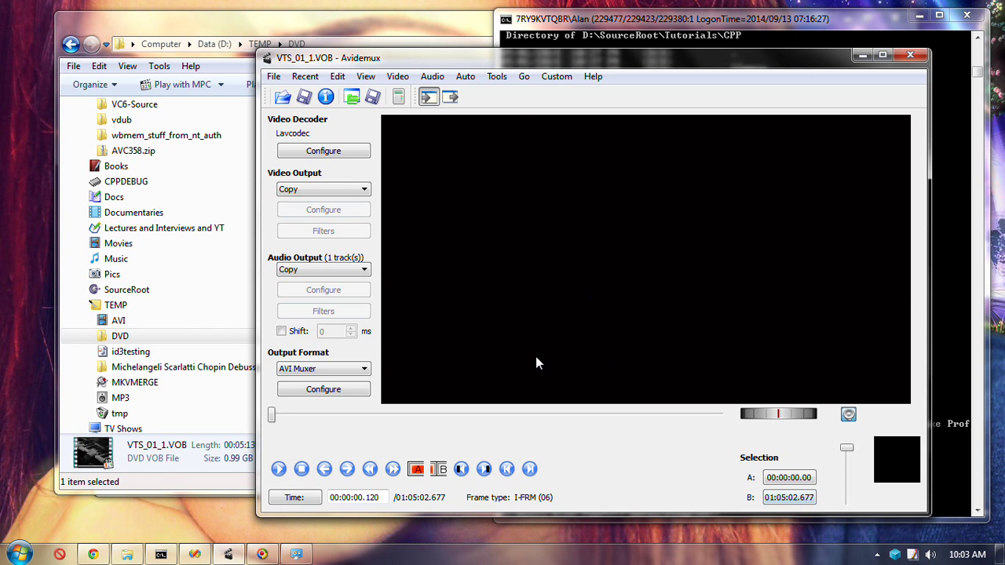
- Close the Avidemux window holding VTS_01_1.VOB and return to the DVD folder in Windows Explorer
key(alt+Tab)
click(162, 22)
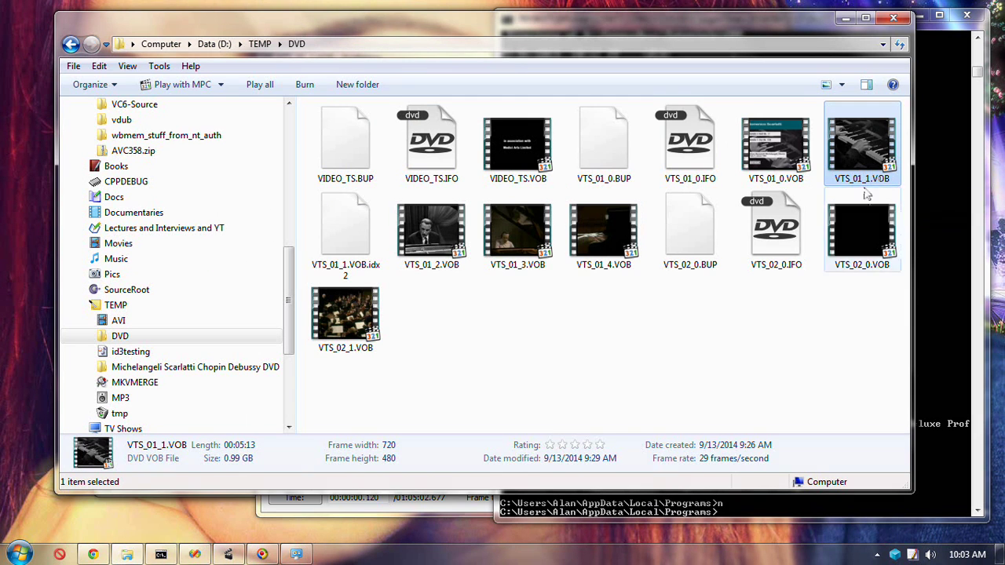
key(alt+Tab)
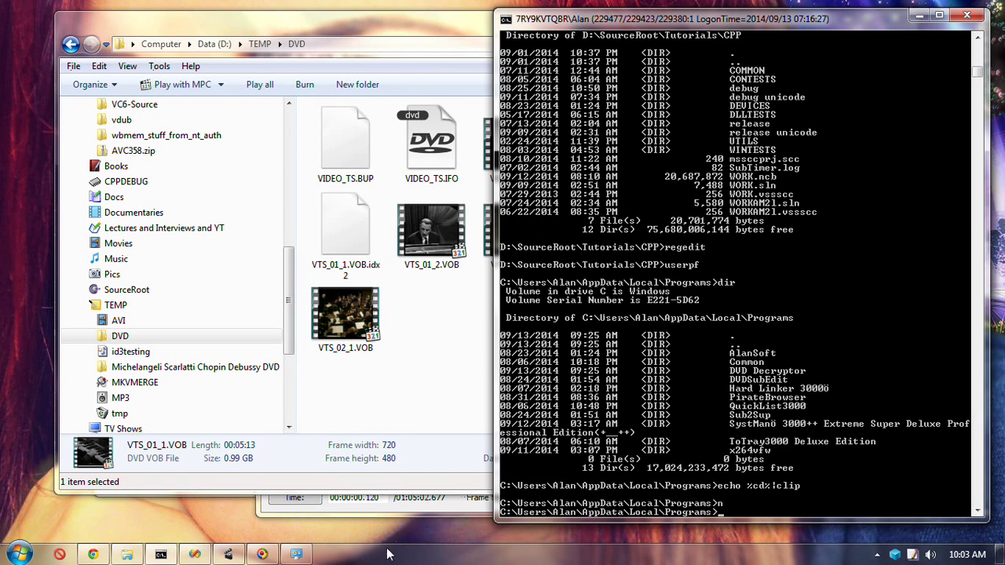
click(452, 509)
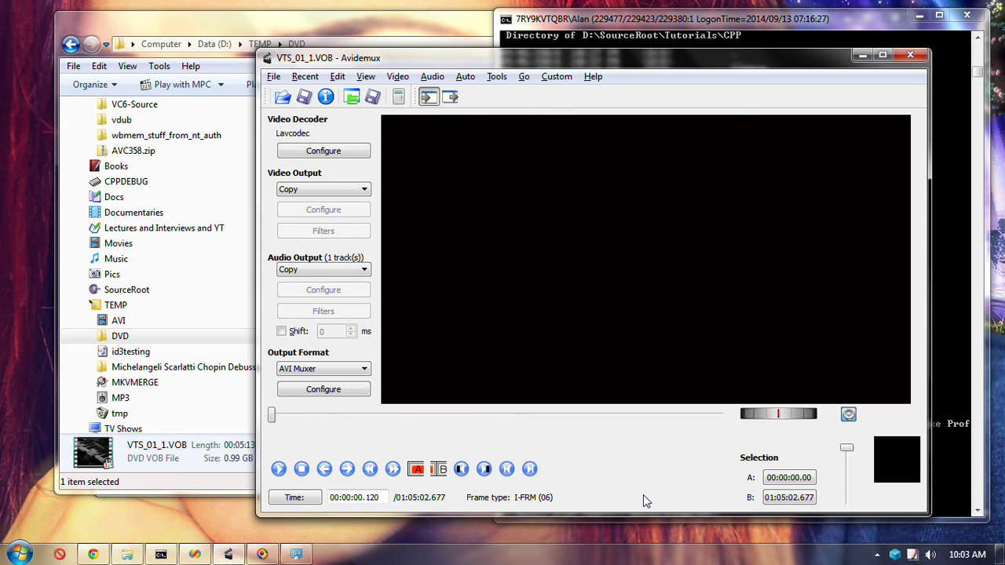
click(910, 54)
click(365, 25)
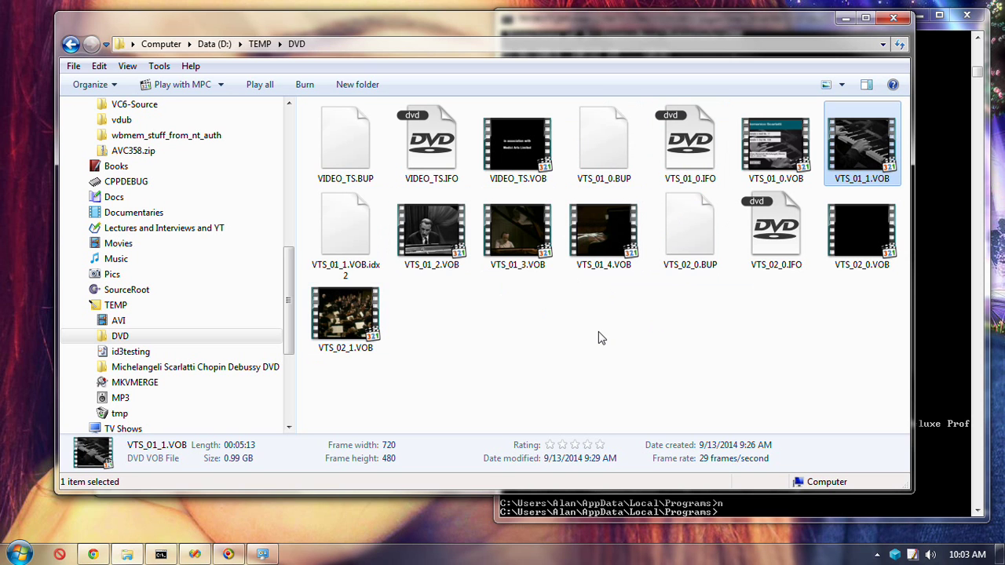
- Delete the VTS_01_1.VOB.idx2 index file from the DVD folder
click(364, 249)
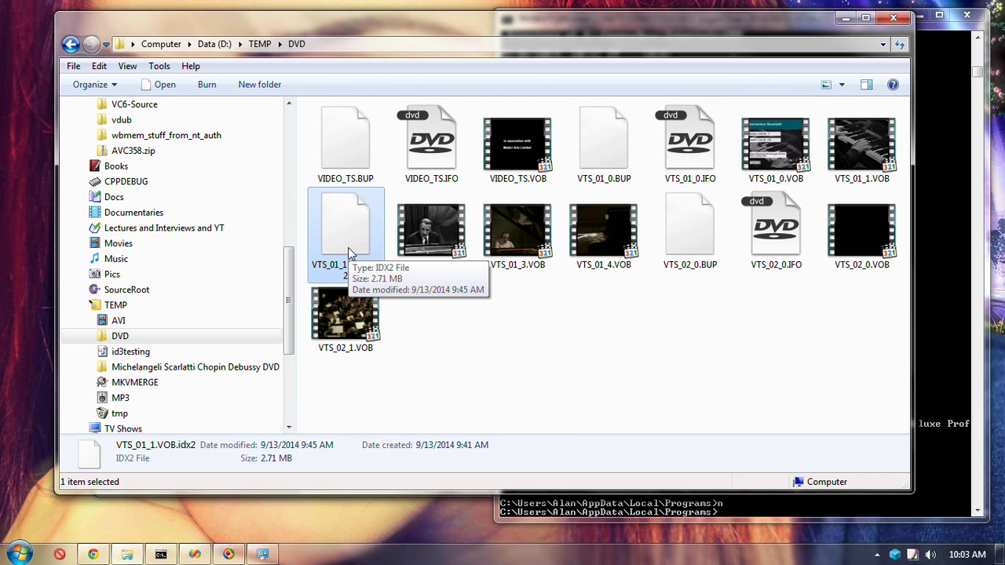
key(Delete)
key(Return)
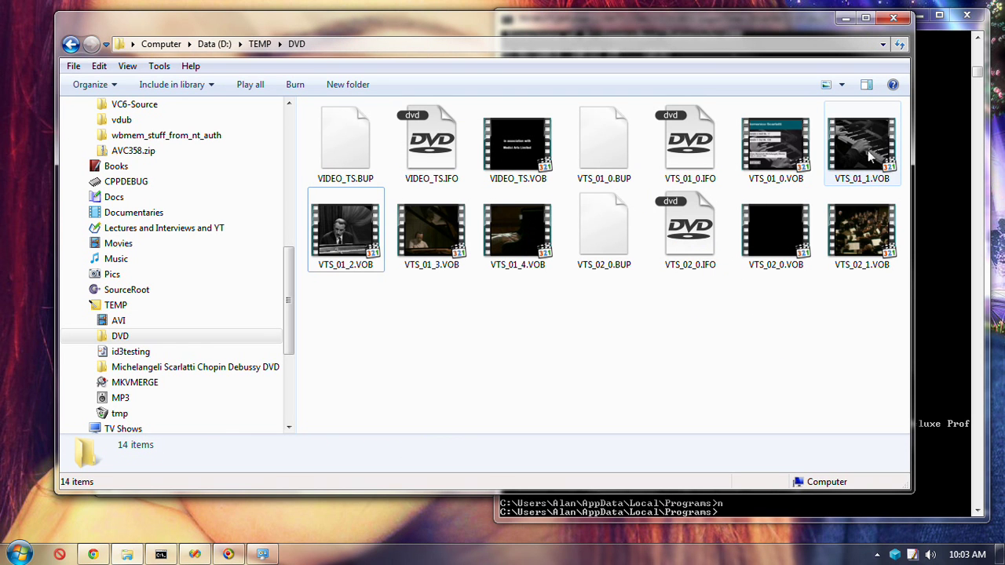
mouse_move(870, 153)
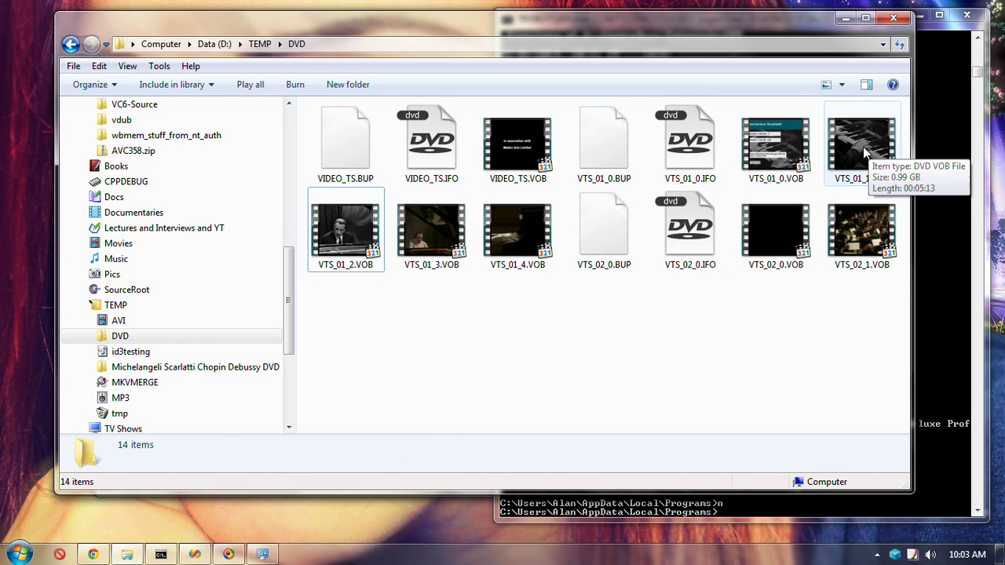
- Launch Avidemux again and bring up its dialog for opening a video file
click(19, 554)
click(69, 305)
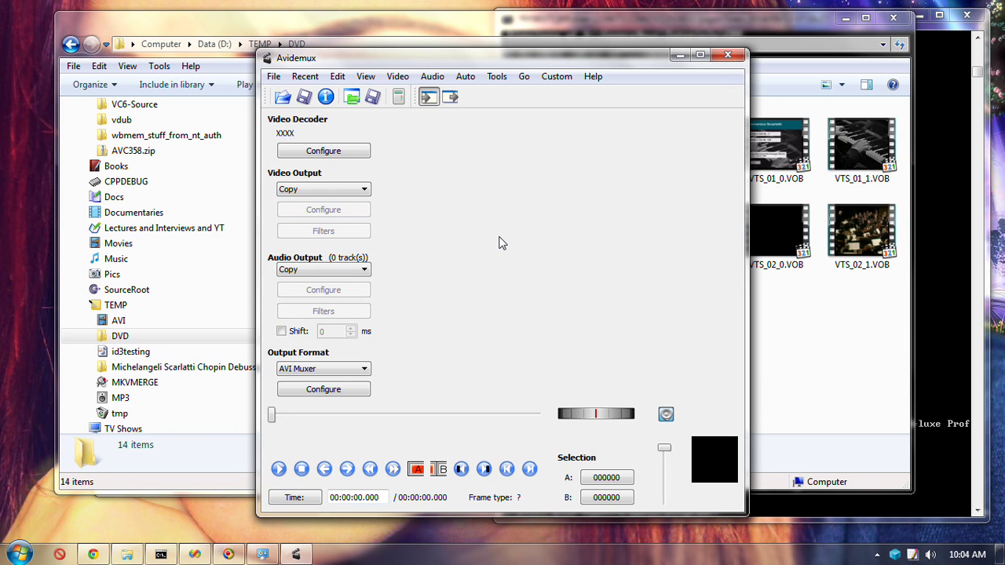
click(282, 99)
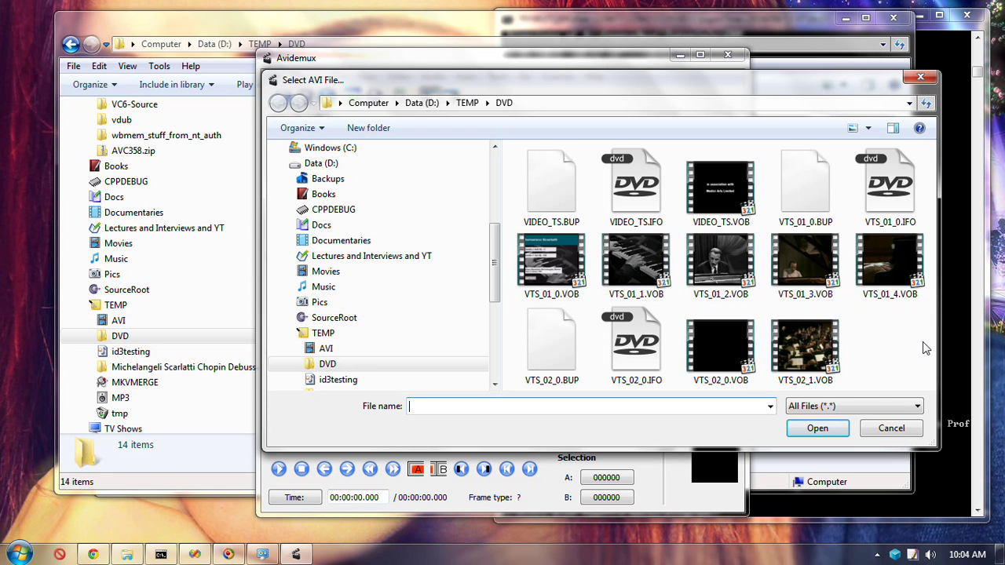
- Check the length and size of VTS_02_0.VOB and VTS_02_1.VOB in the DVD folder in Windows Explorer
click(711, 370)
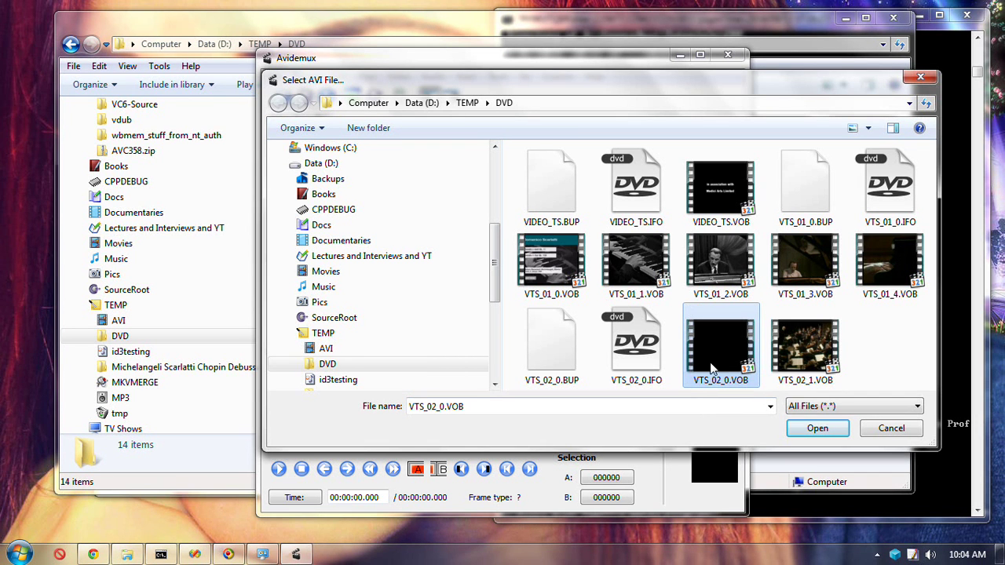
click(161, 23)
click(770, 228)
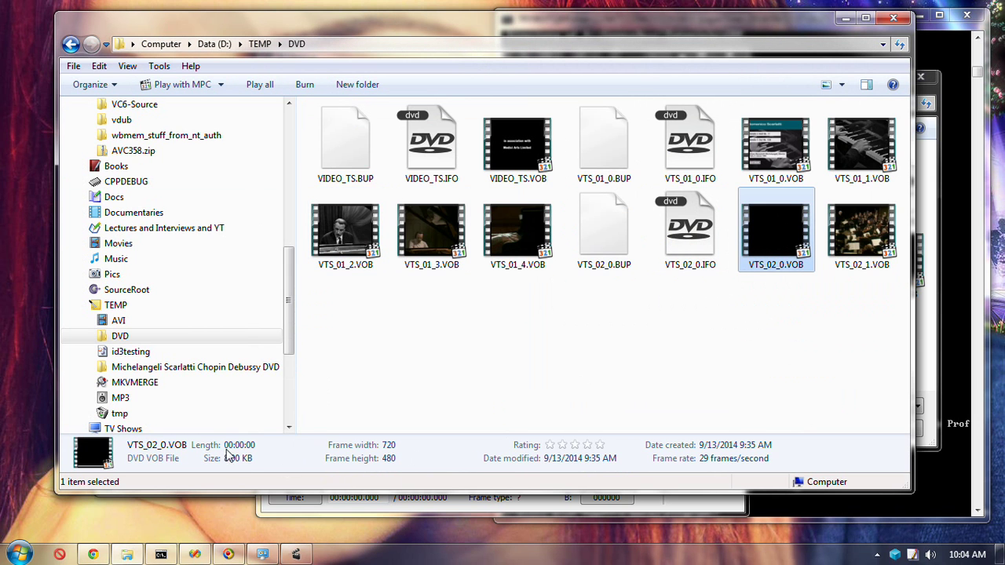
click(884, 247)
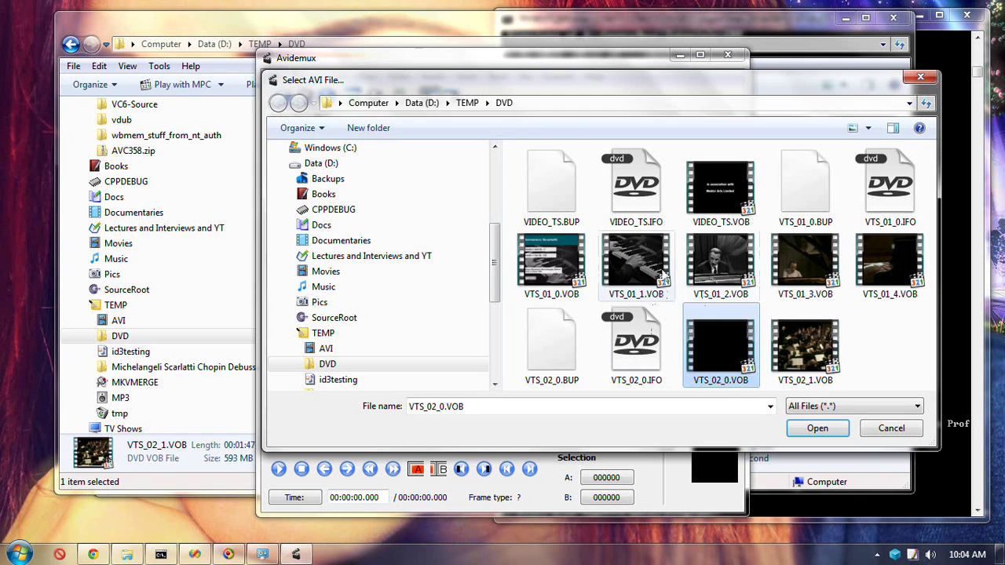
- Open VTS_01_1.VOB in Avidemux and load all the sequentially named files with it
click(662, 272)
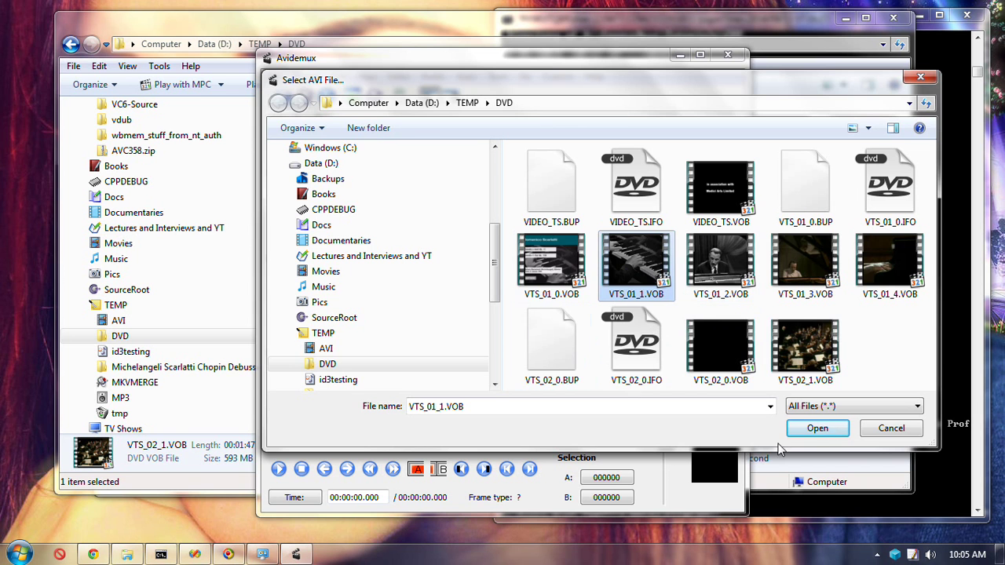
click(818, 428)
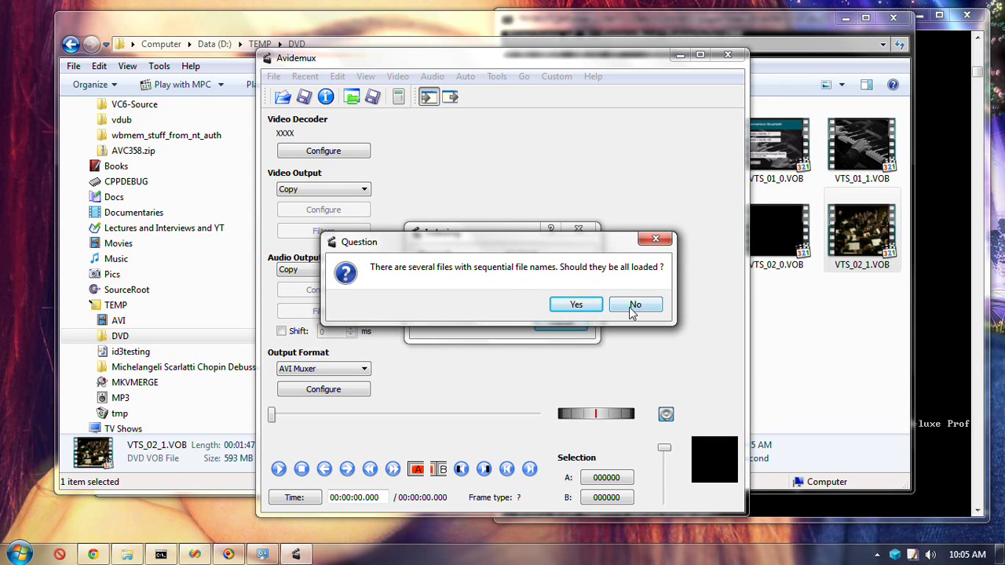
click(577, 307)
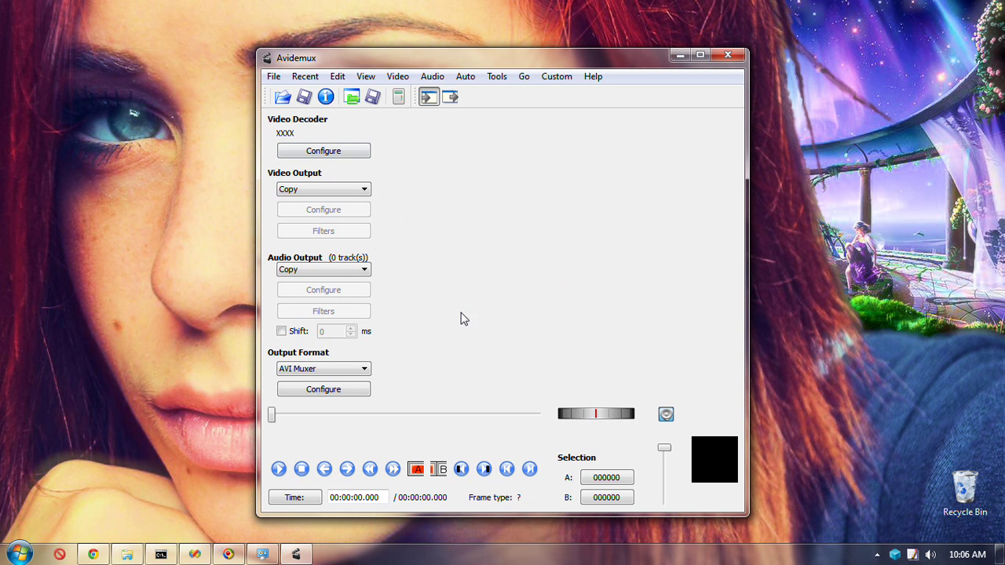
- Try to open VTS_01_1.VOB from the DVD folder again in Avidemux
click(282, 97)
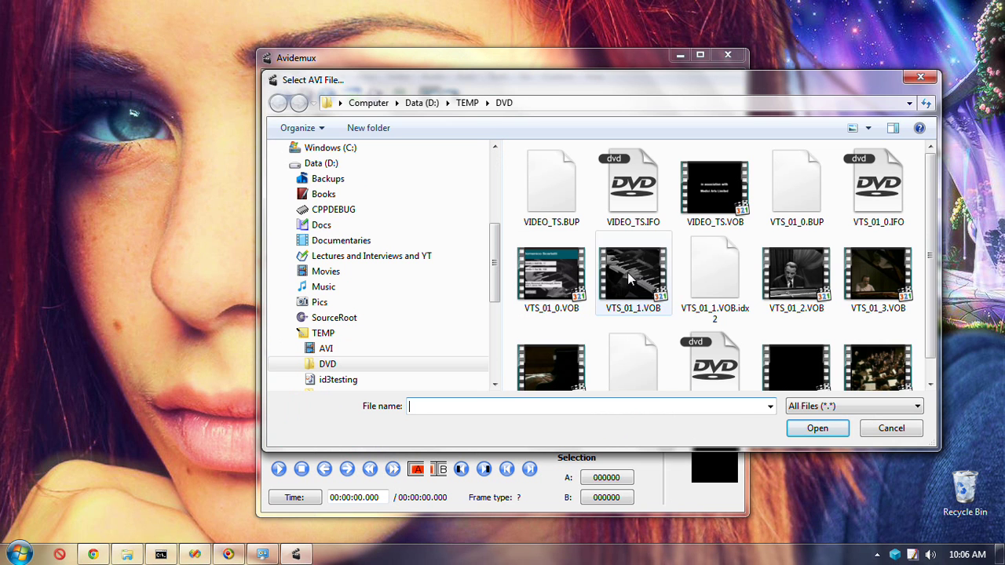
double_click(628, 272)
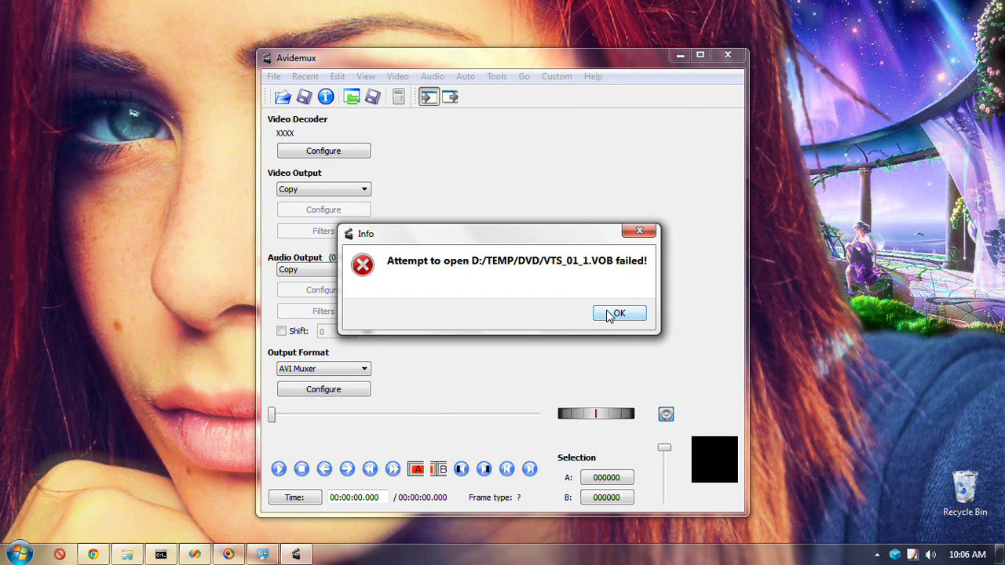
click(609, 315)
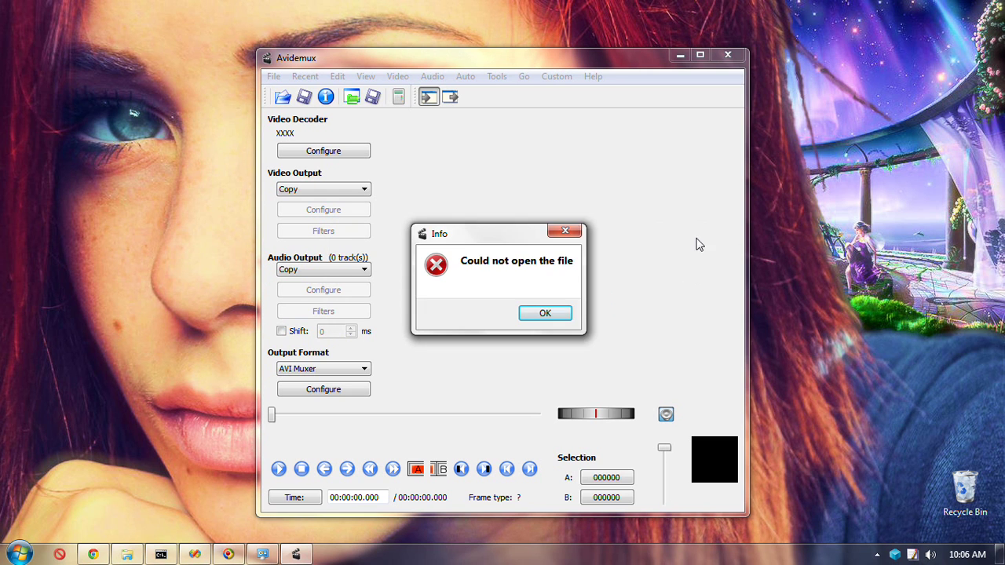
click(528, 317)
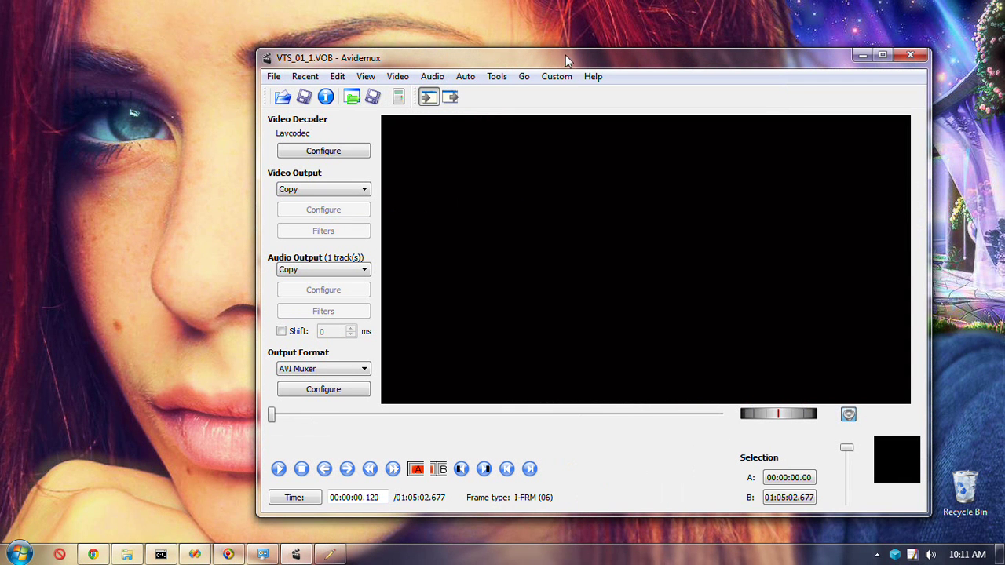
- Mark a test selection in the video, with start marker A at 00:10:08.288 and end marker B at 00:11:50.791
drag(568, 64, 585, 40)
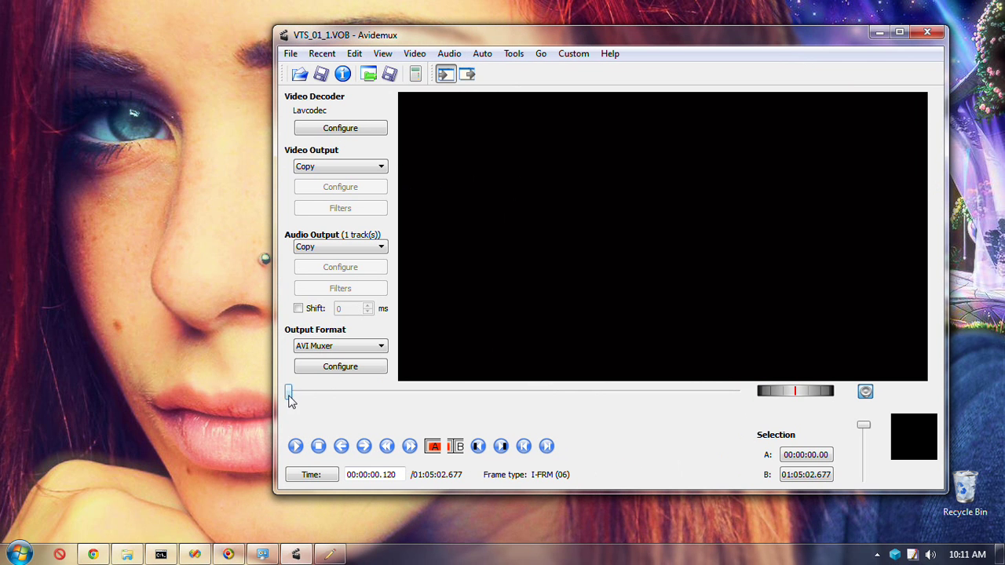
drag(288, 397, 359, 399)
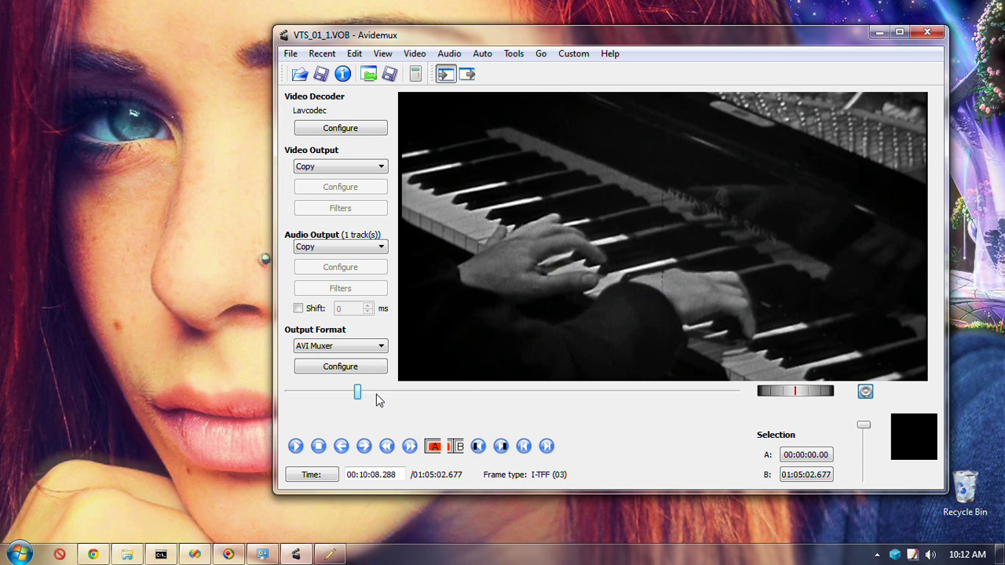
click(433, 446)
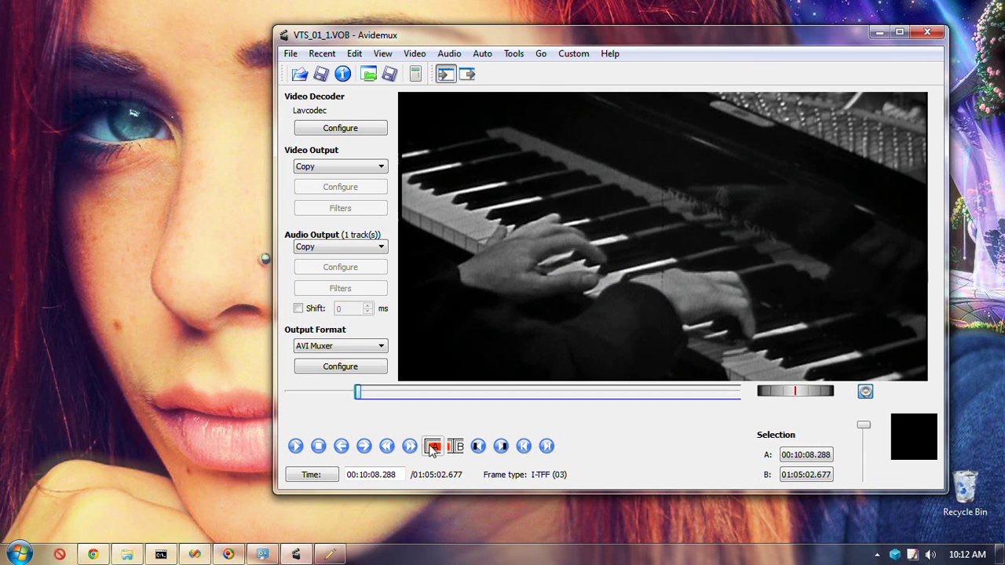
click(374, 397)
click(374, 397)
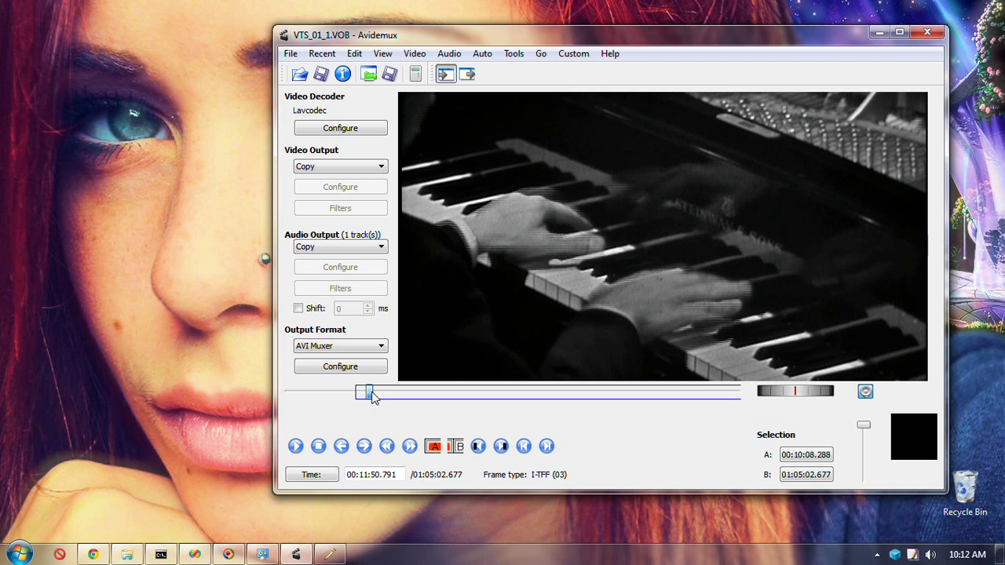
click(456, 447)
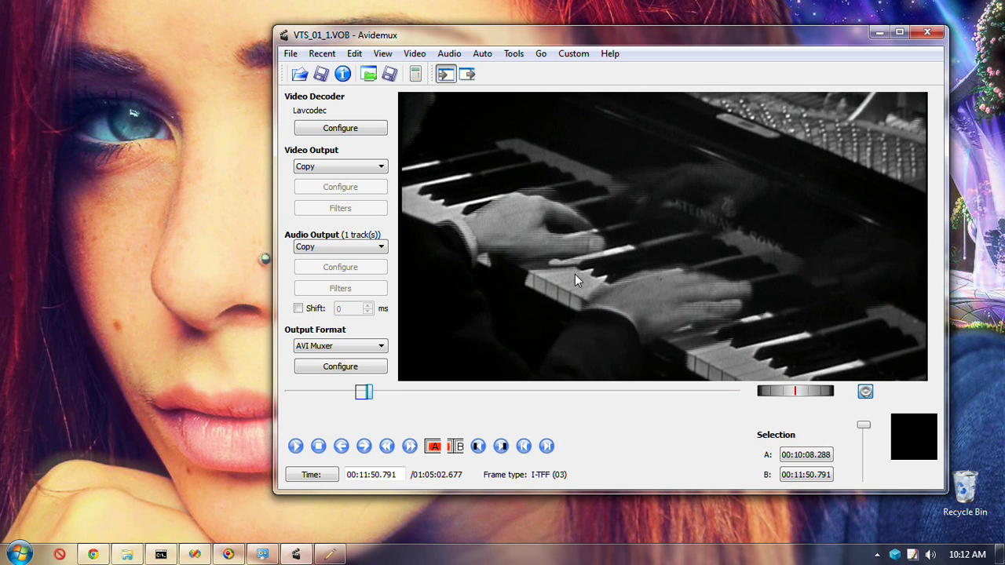
- Save the marked selection as "test" in the D:\TEMP\AVI folder
key(ctrl+s)
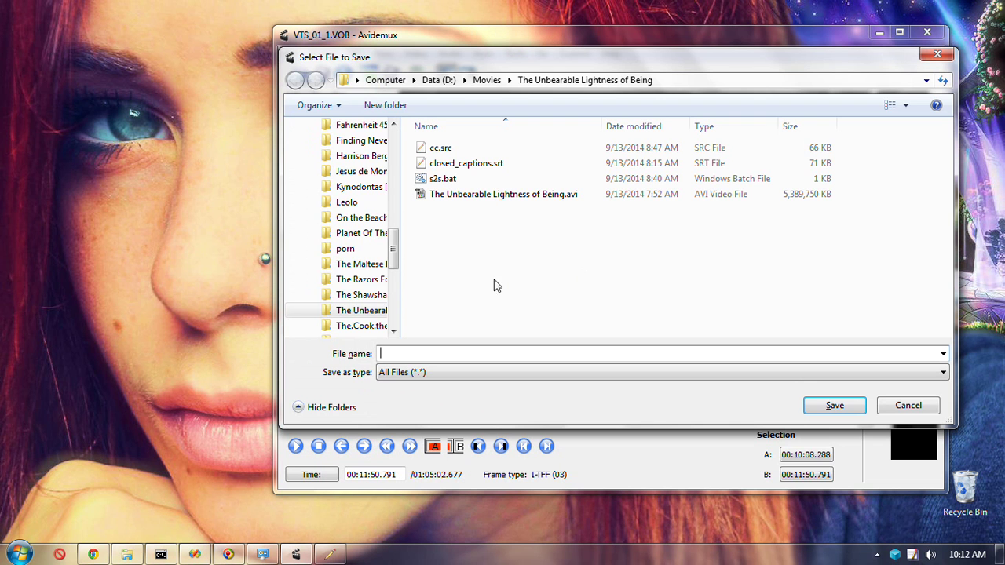
scroll(395, 197, up, 4)
click(308, 172)
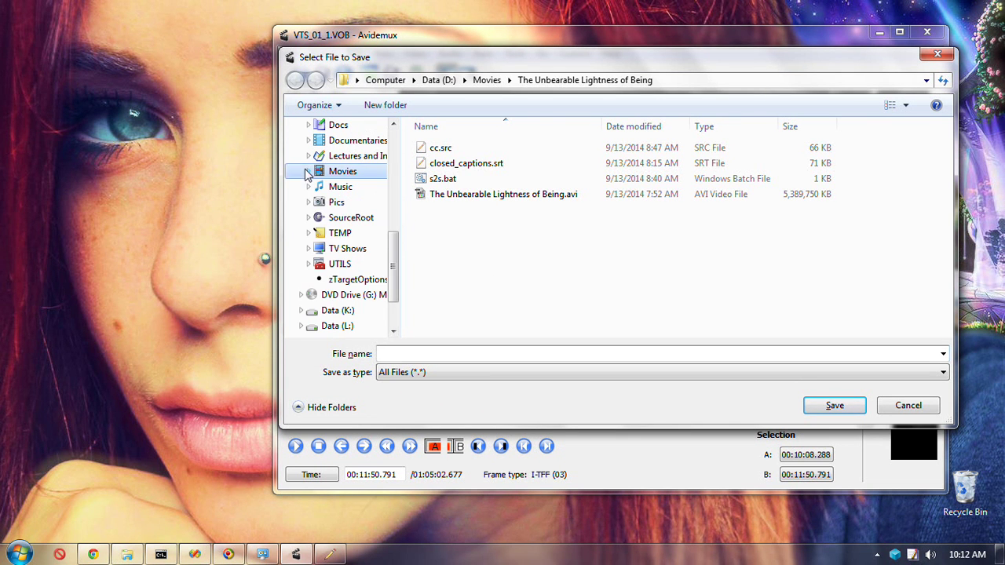
click(330, 234)
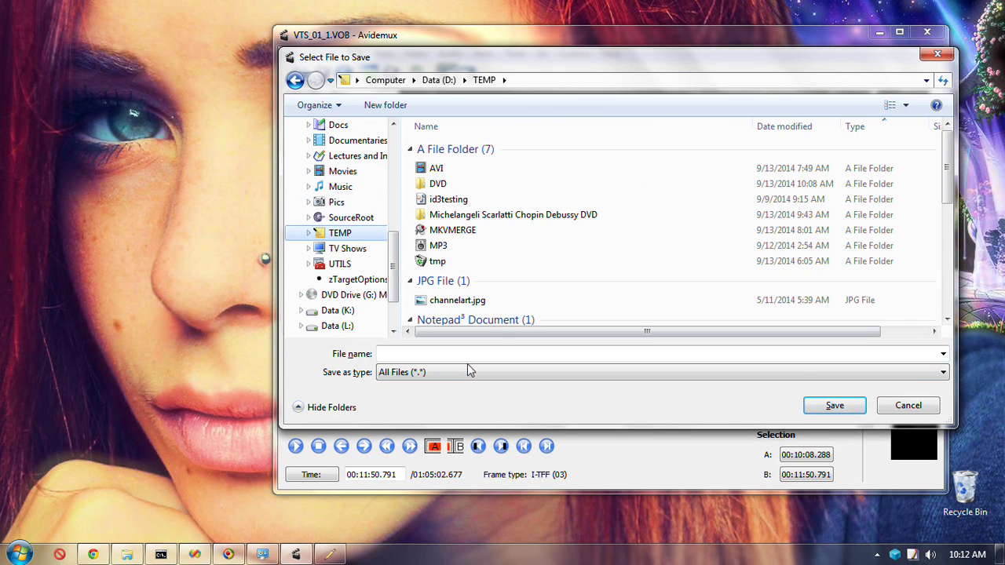
click(473, 173)
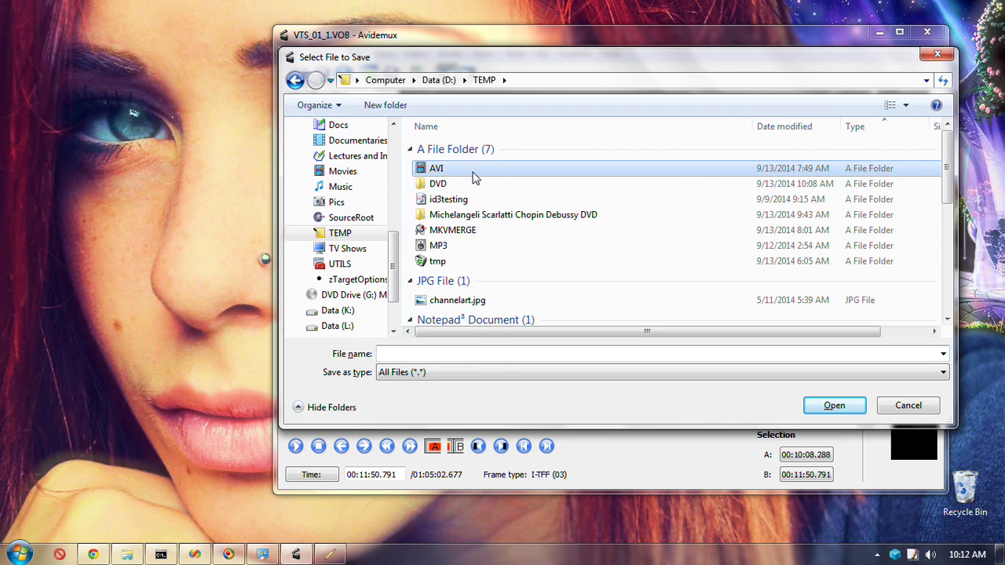
double_click(472, 177)
click(438, 354)
text(test)
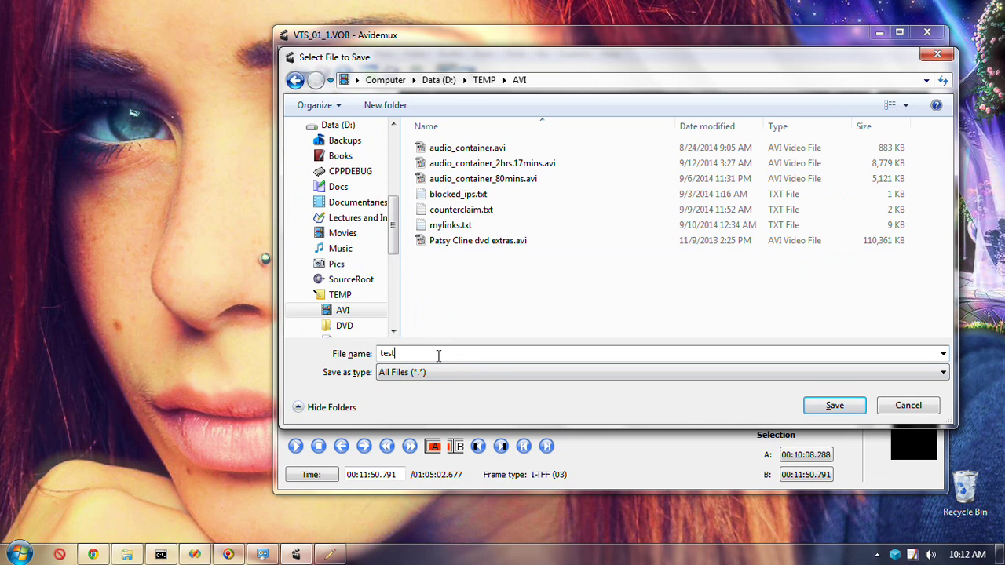
key(Return)
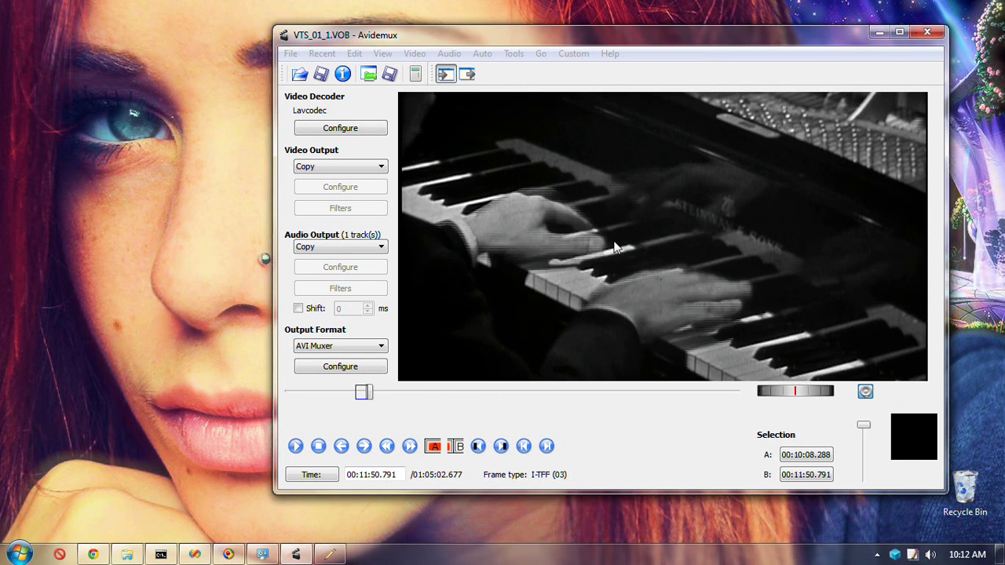
click(689, 294)
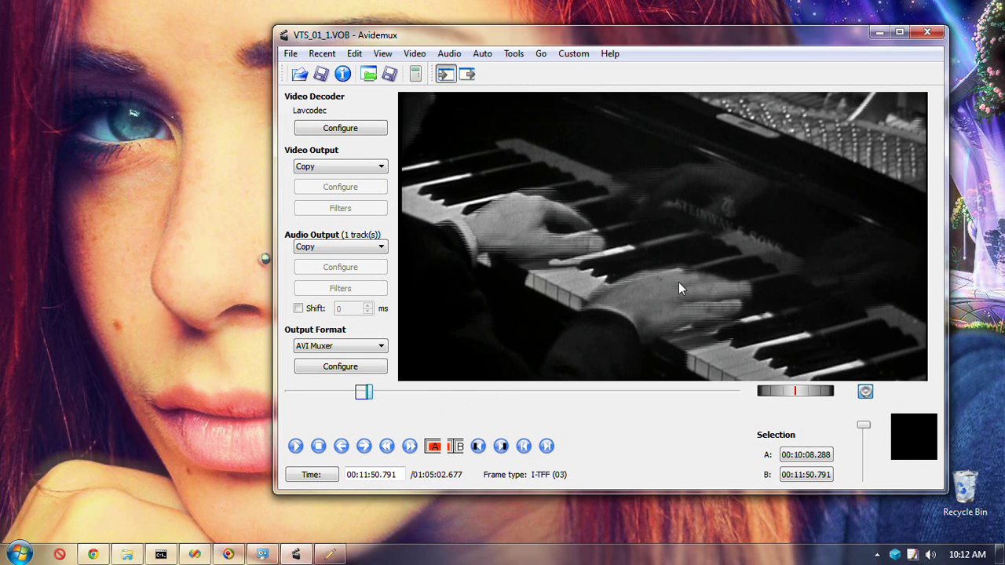
- Switch to Windows Explorer, select test.avi in the TEMP\AVI folder, and enlarge the file details area
click(130, 555)
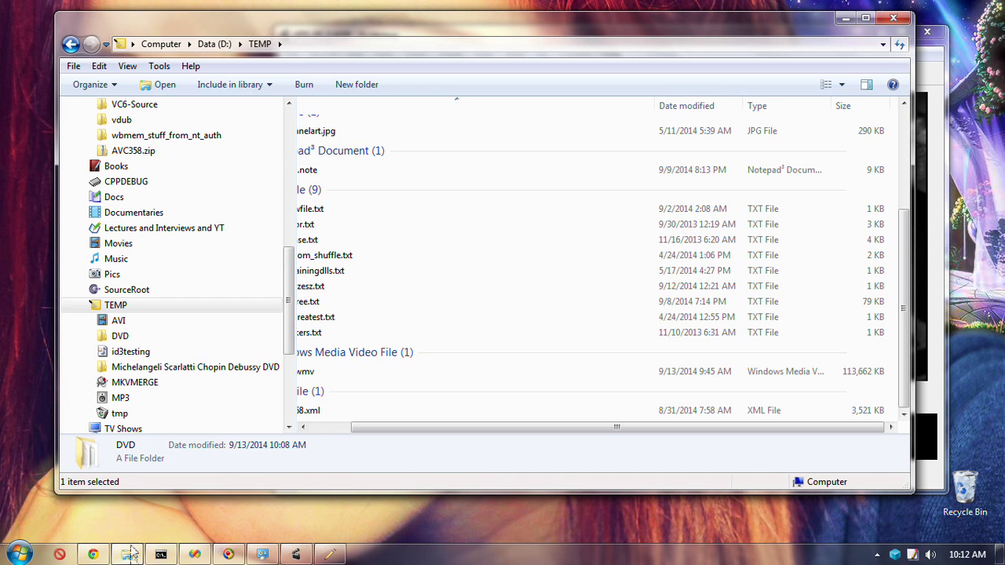
click(332, 431)
click(168, 323)
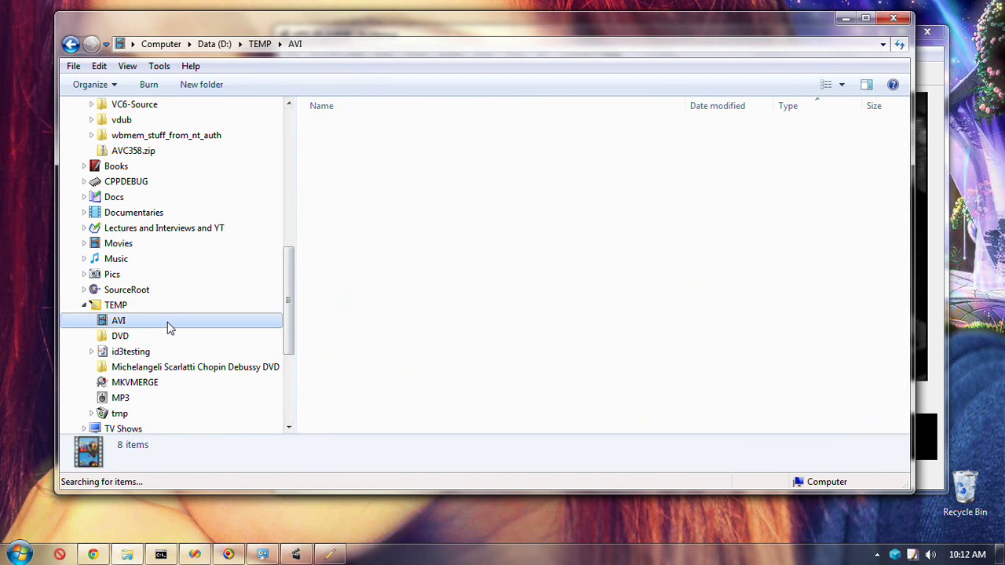
click(495, 210)
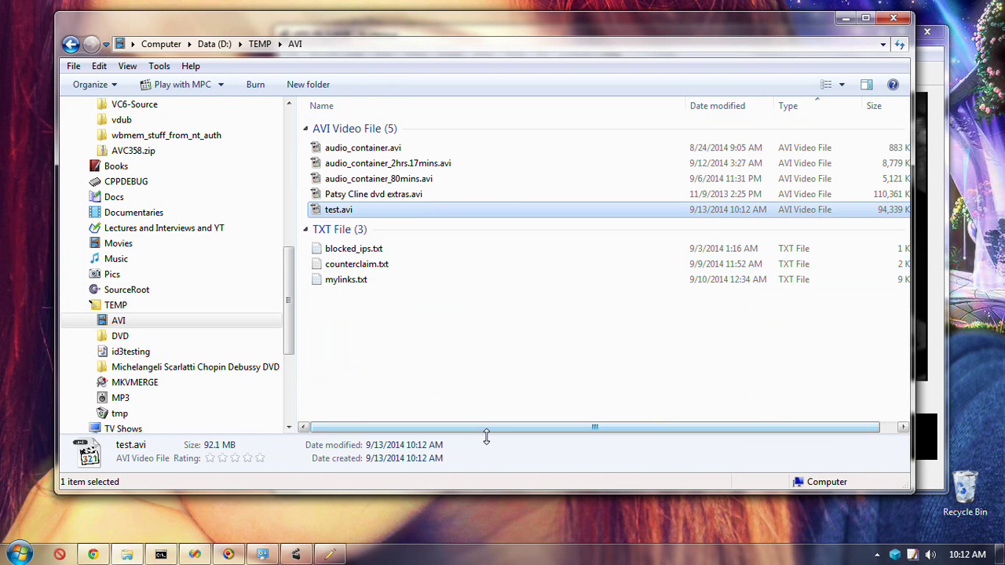
mouse_move(487, 431)
mouse_down()
mouse_move(491, 410)
mouse_move(485, 418)
mouse_up()
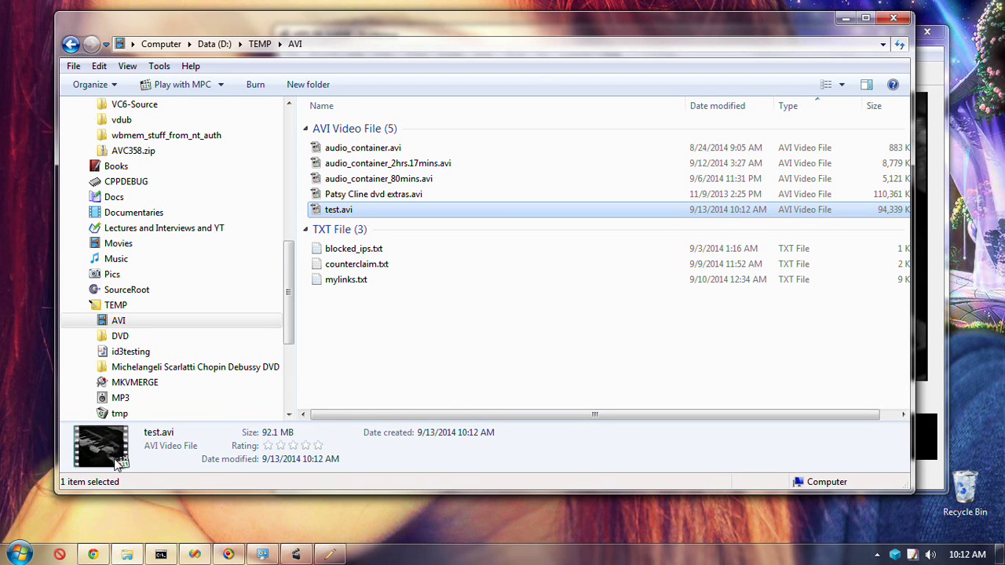
- Play test.avi in MPC-HC, reading through the codec warning first, and close the player after a short playback
double_click(487, 212)
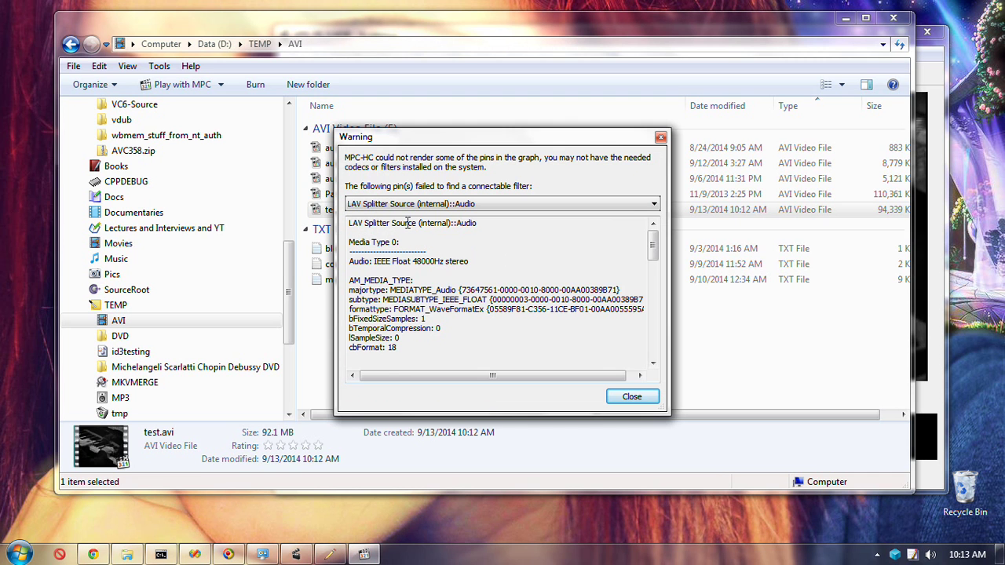
drag(653, 251, 655, 355)
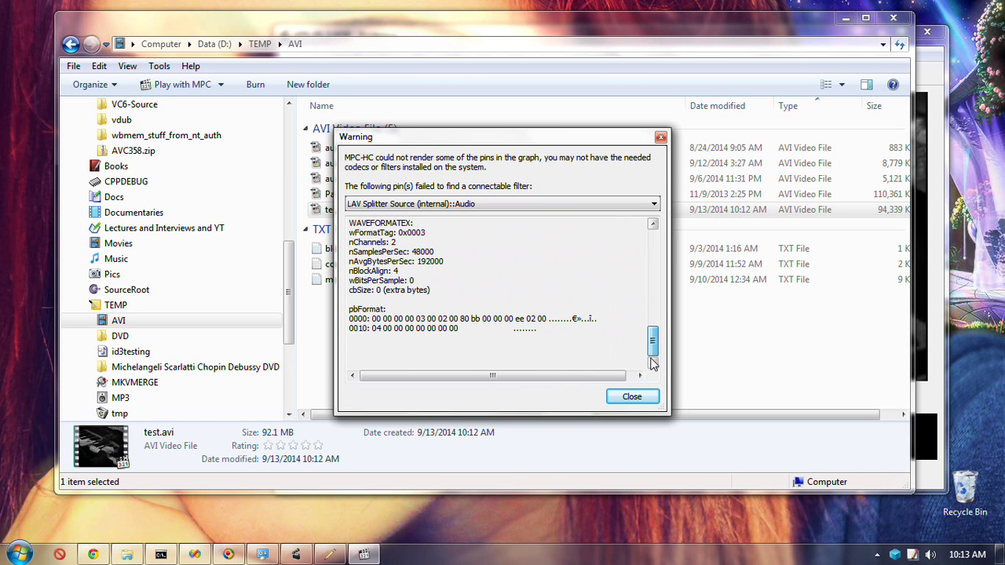
drag(652, 363, 644, 313)
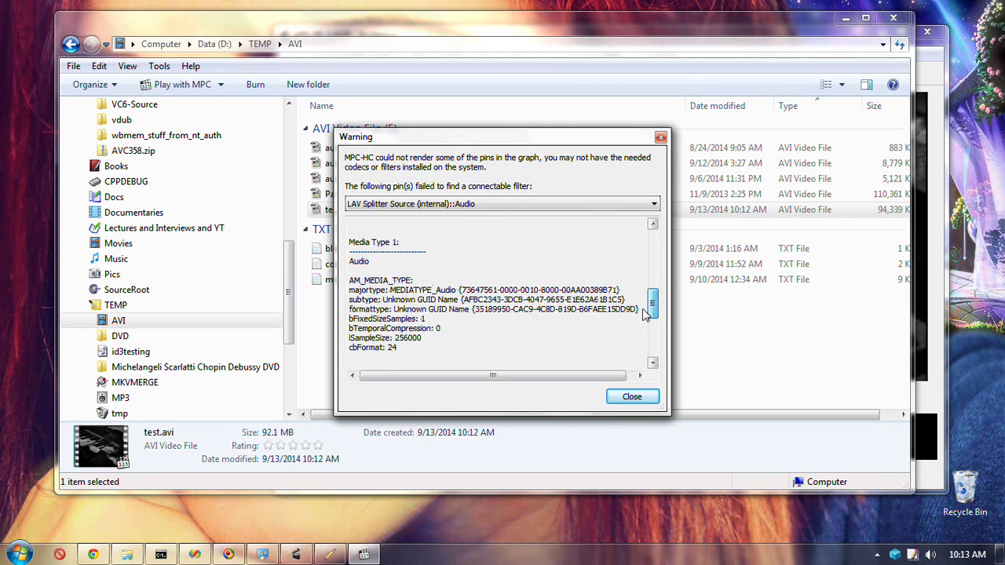
click(661, 139)
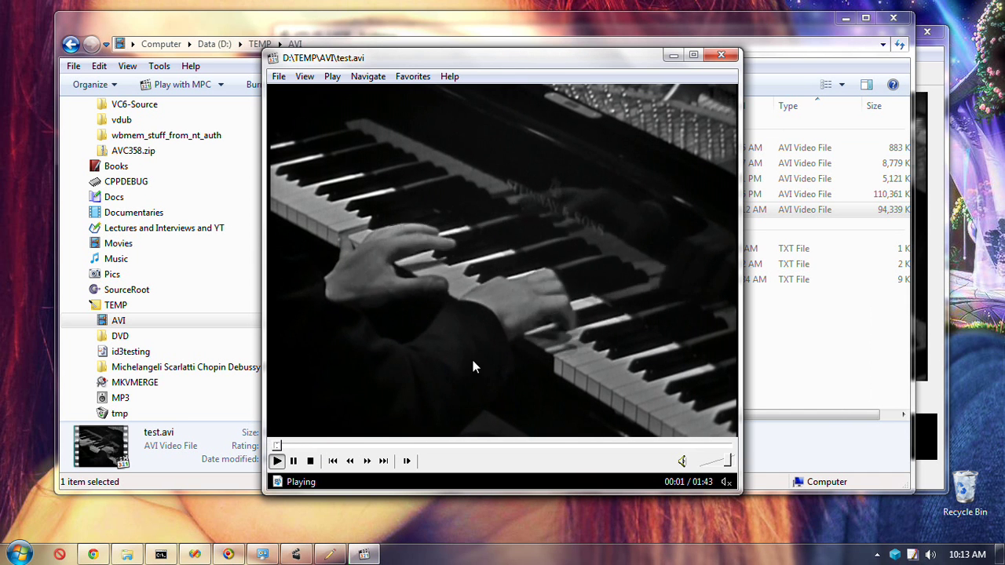
click(558, 327)
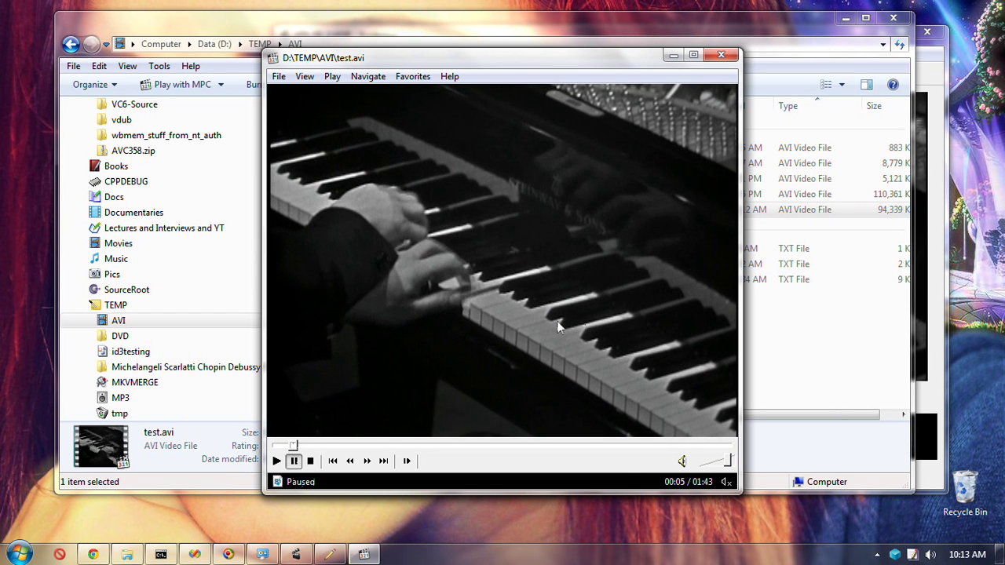
click(567, 307)
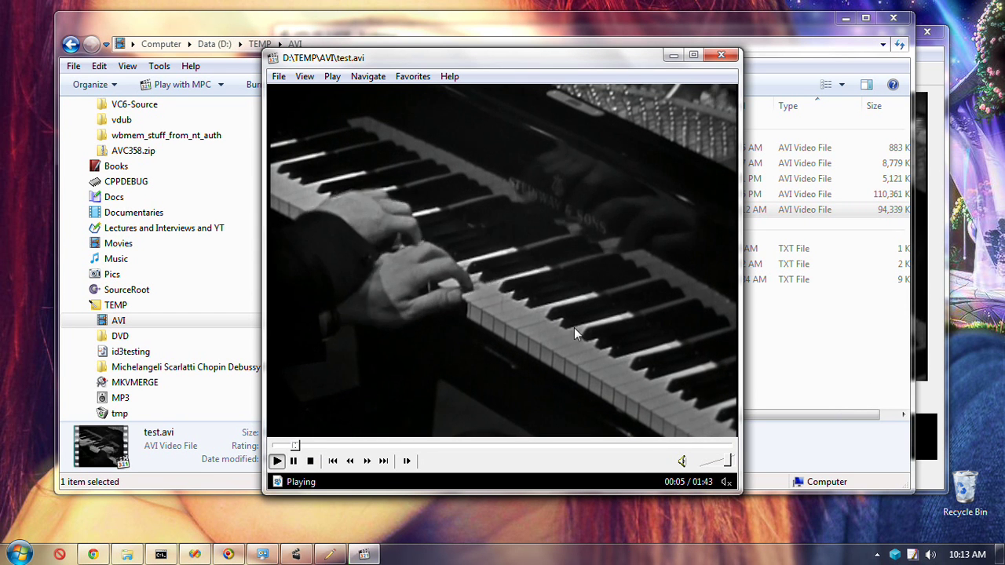
click(347, 285)
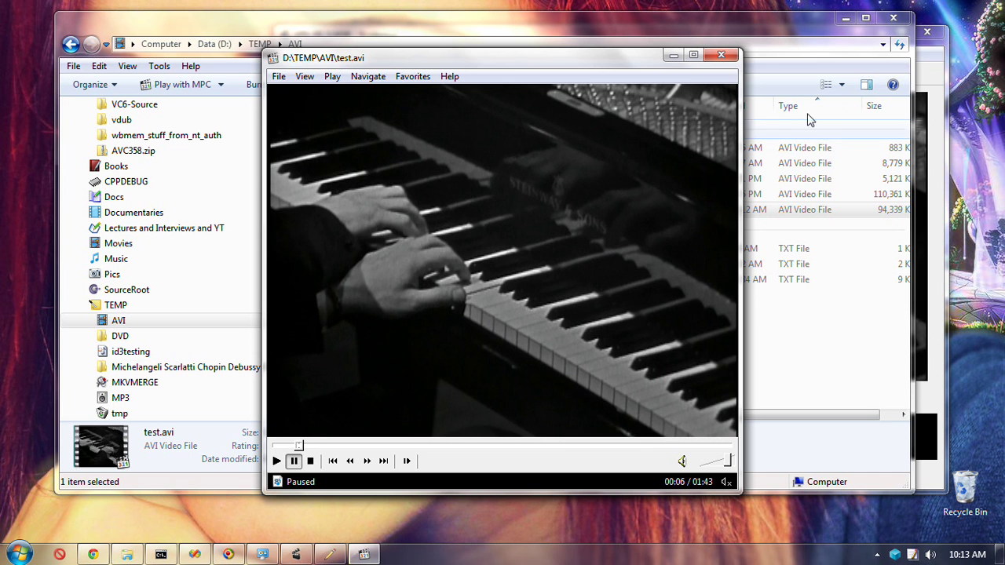
click(721, 55)
- Inspect the general, video and audio details of test.avi with MediaInfo
right_click(560, 214)
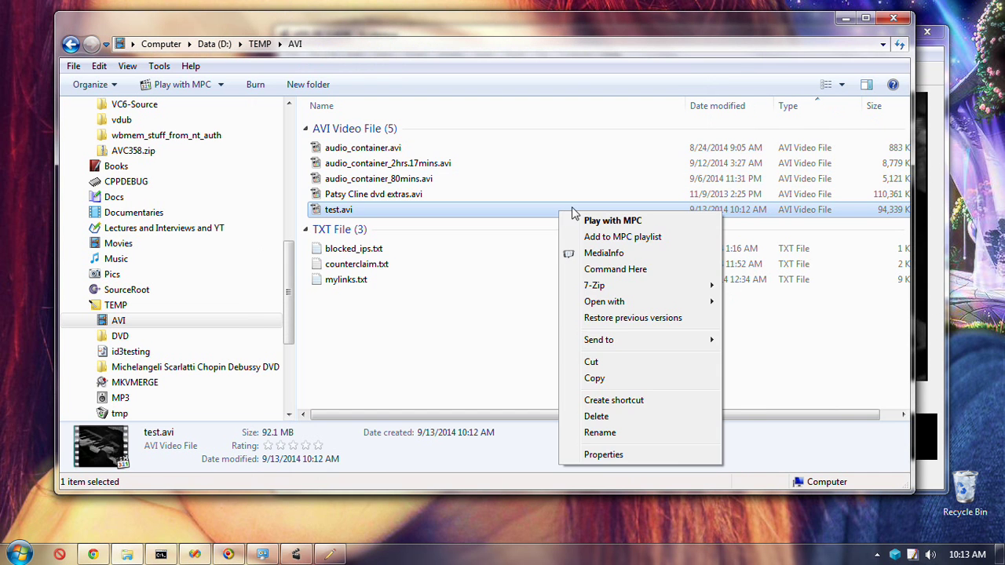
click(613, 254)
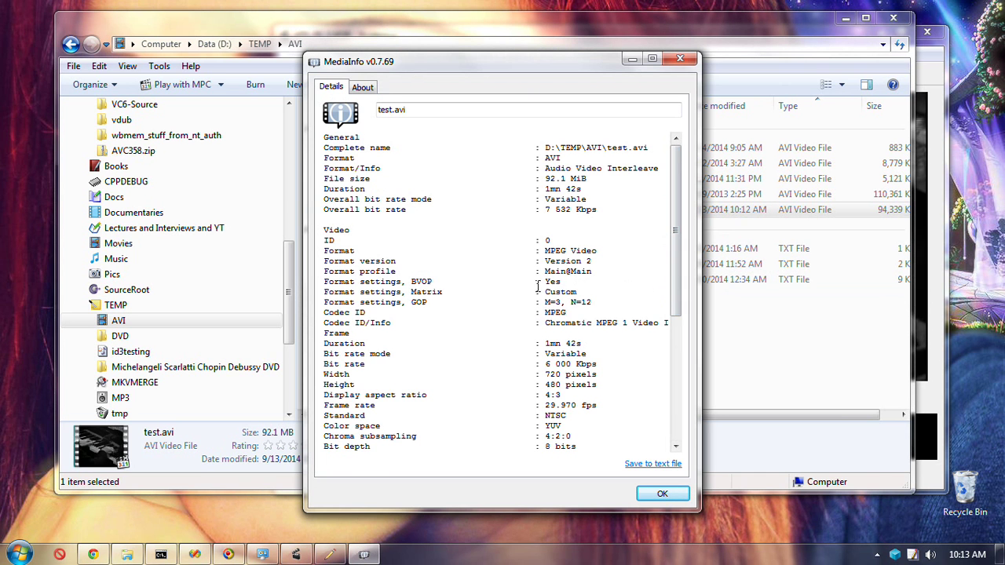
drag(681, 308, 682, 333)
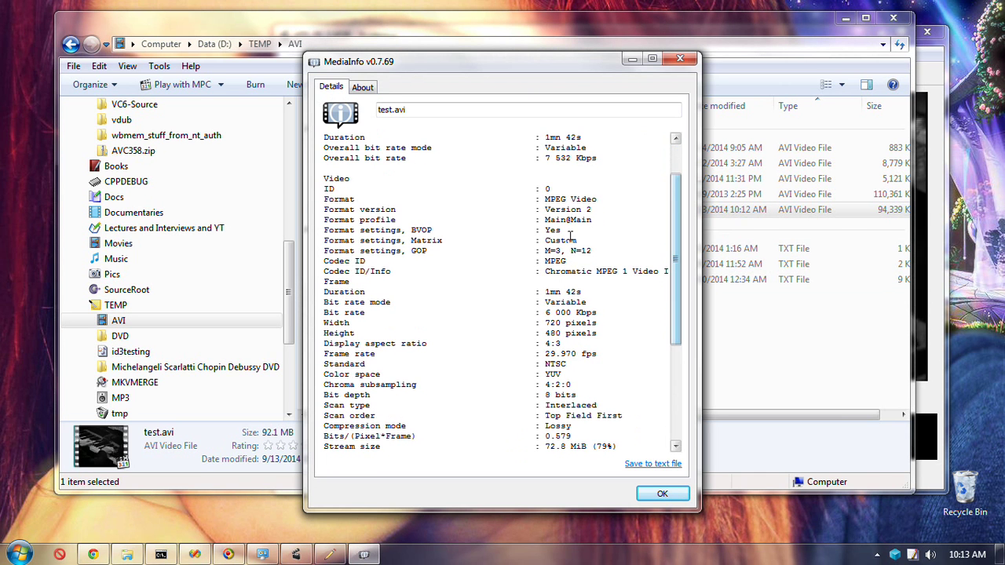
drag(675, 282, 691, 393)
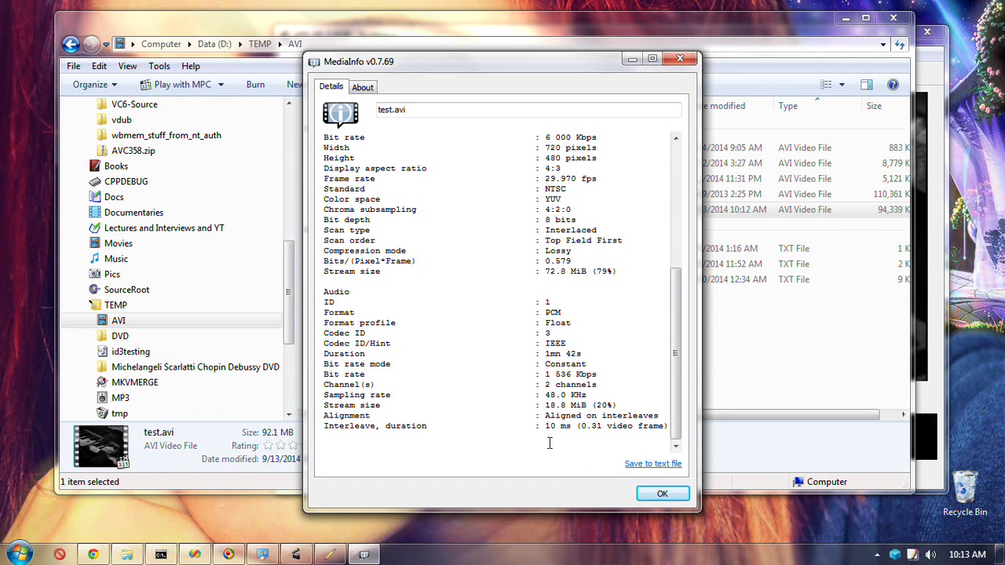
click(682, 59)
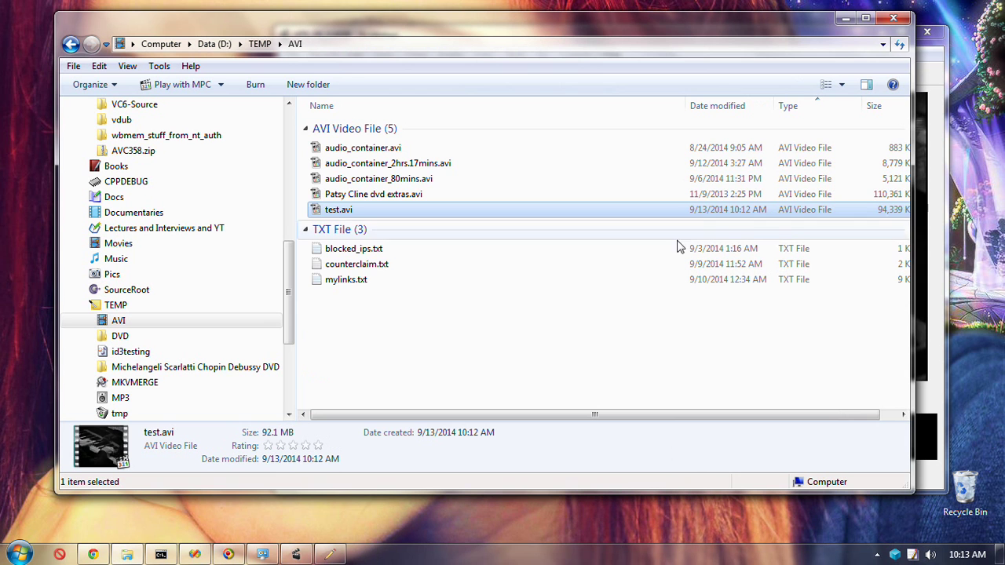
right_click(484, 213)
click(561, 254)
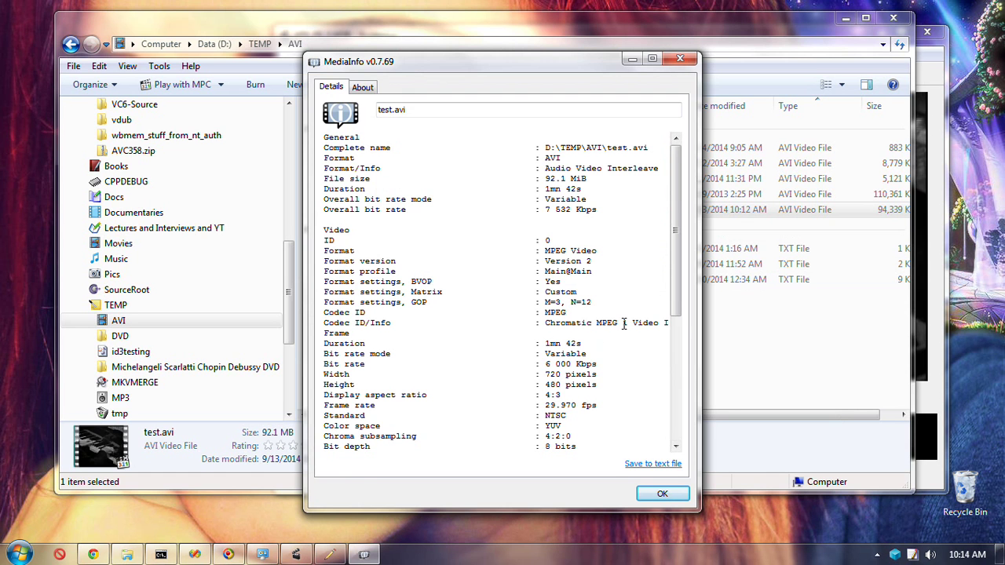
click(680, 60)
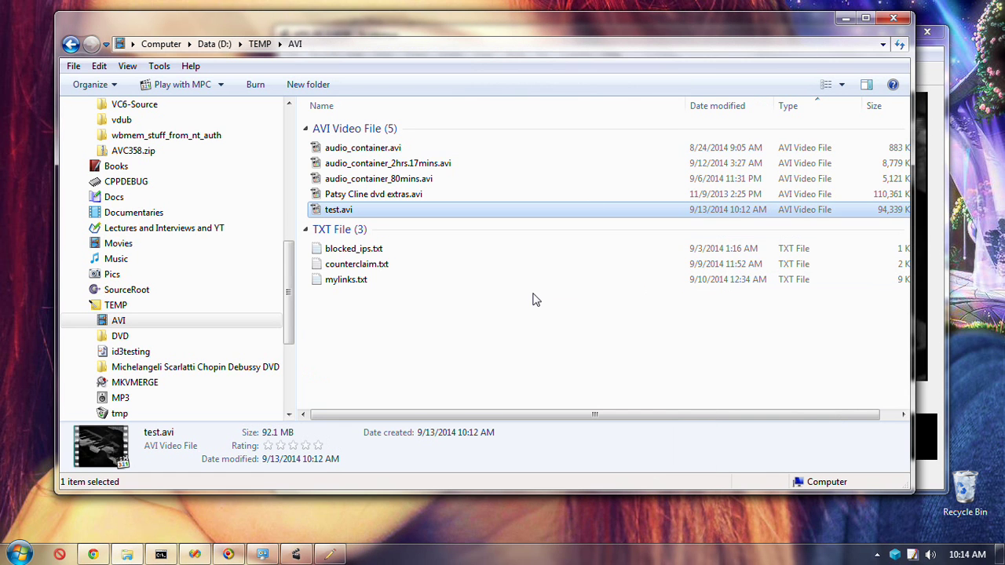
- Switch to Avidemux and set the audio output to AC3 (lav) with a bitrate of 192, keeping the default audio filters
click(300, 555)
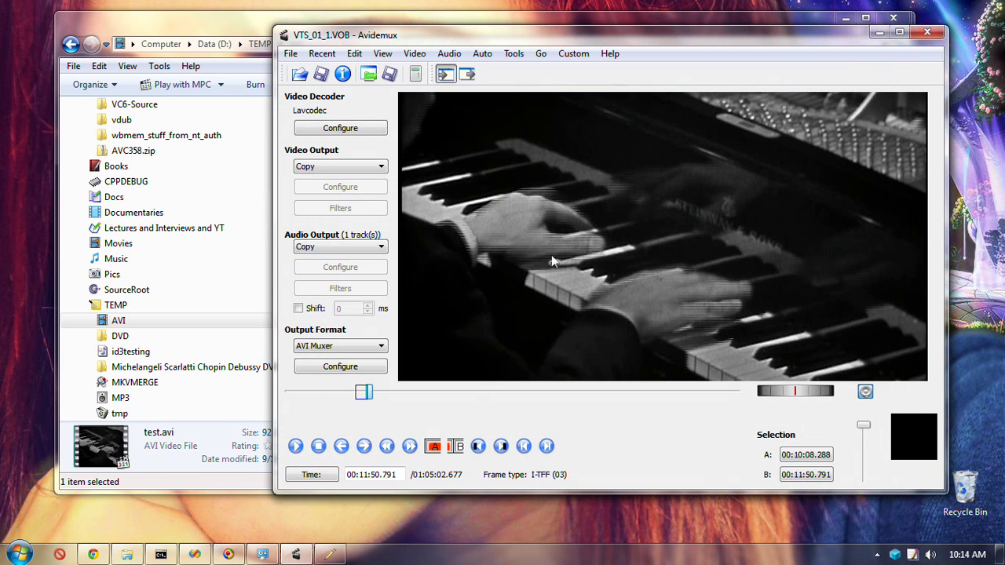
click(354, 250)
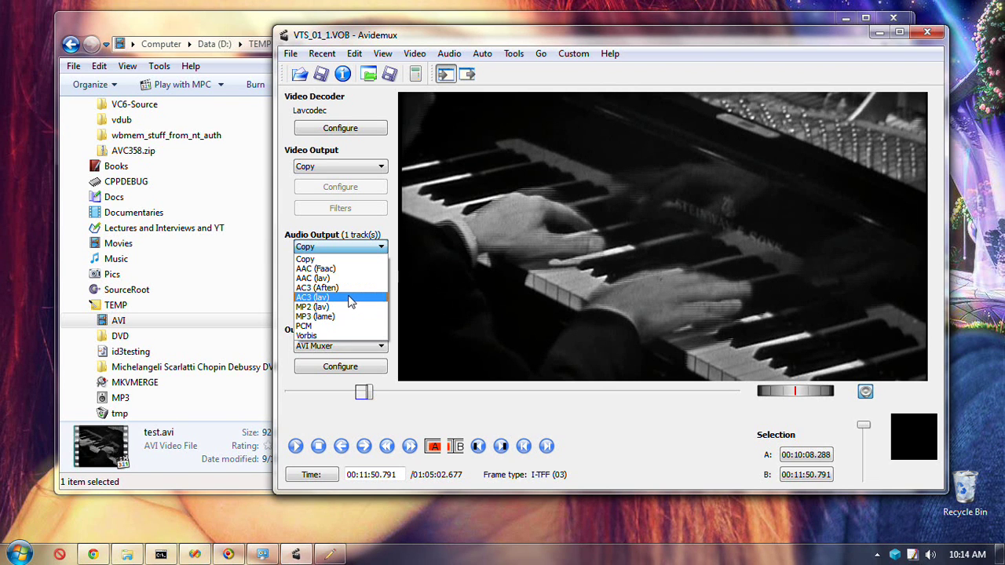
click(351, 299)
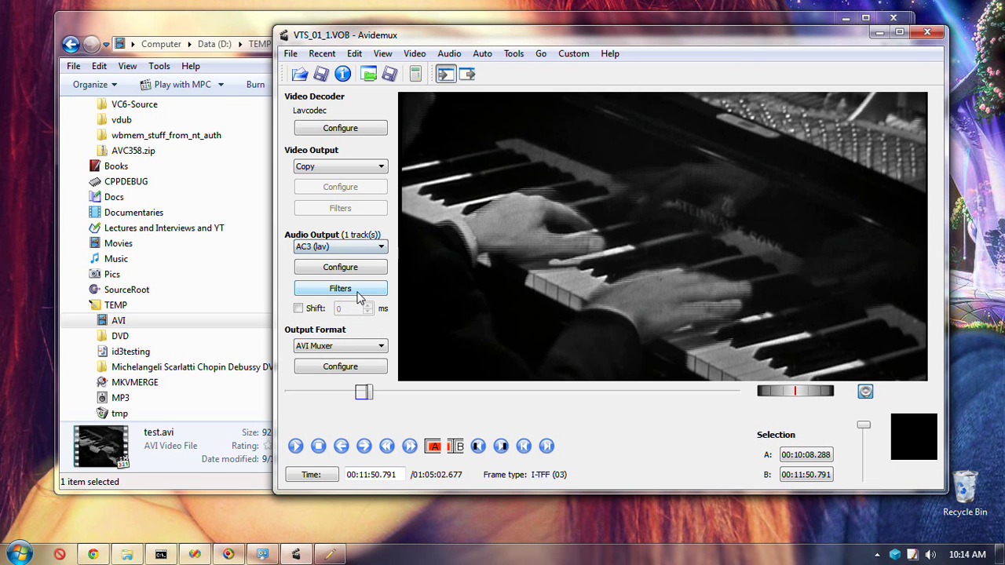
click(344, 270)
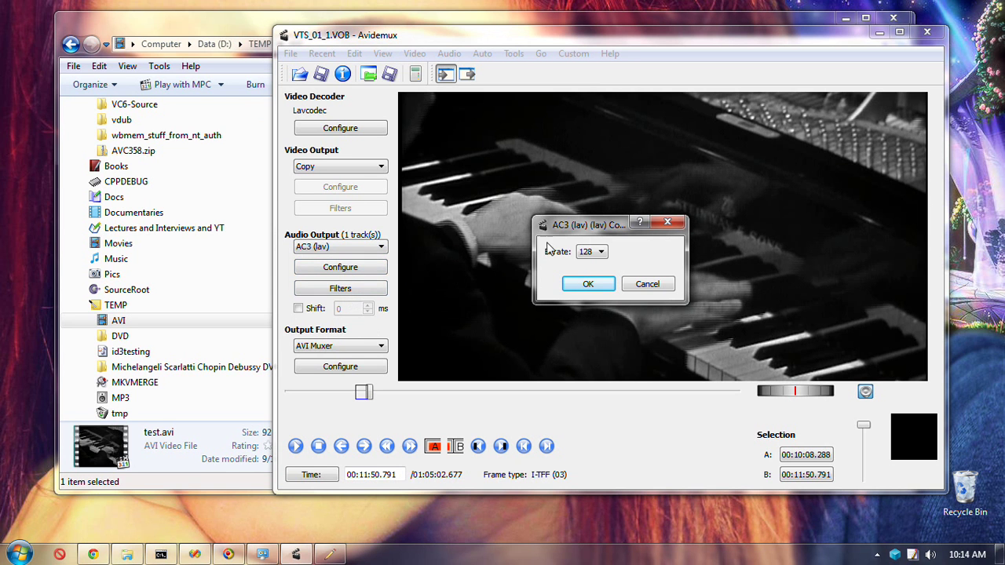
click(590, 252)
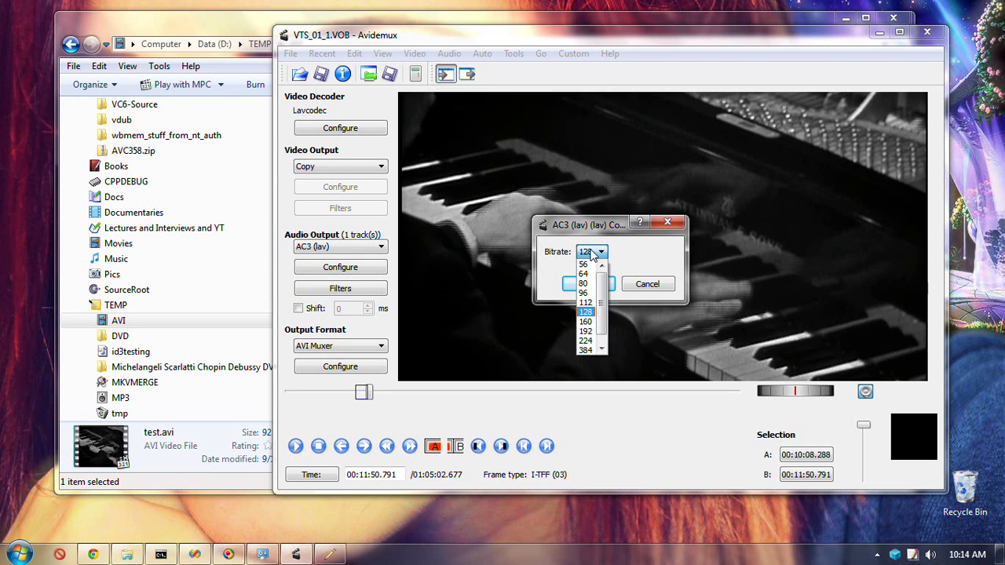
click(586, 332)
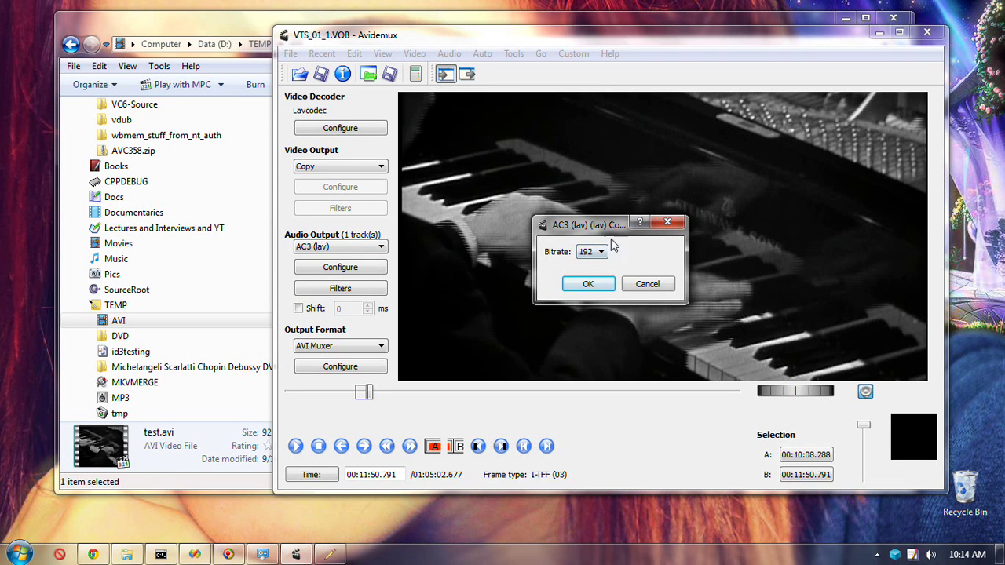
click(589, 286)
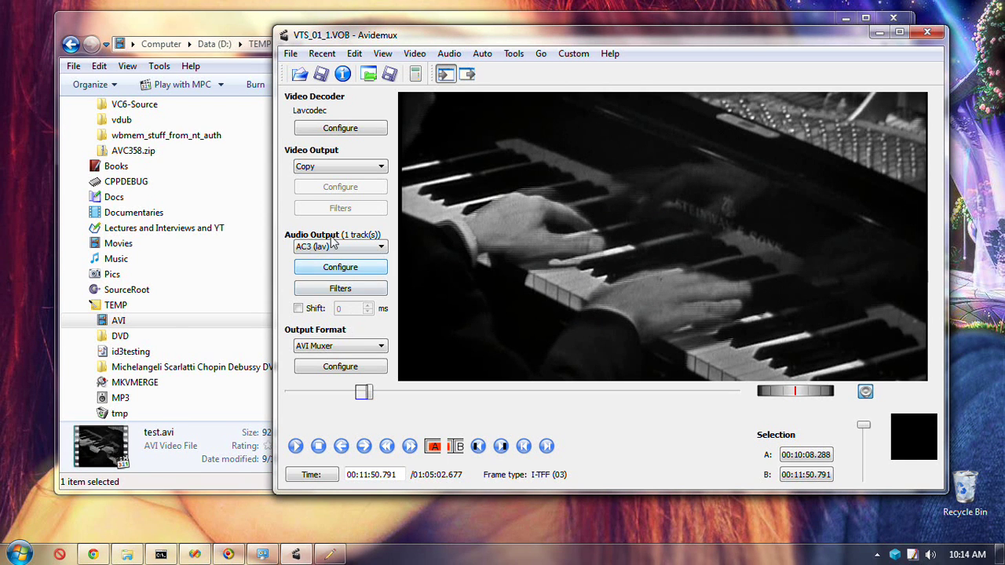
click(350, 292)
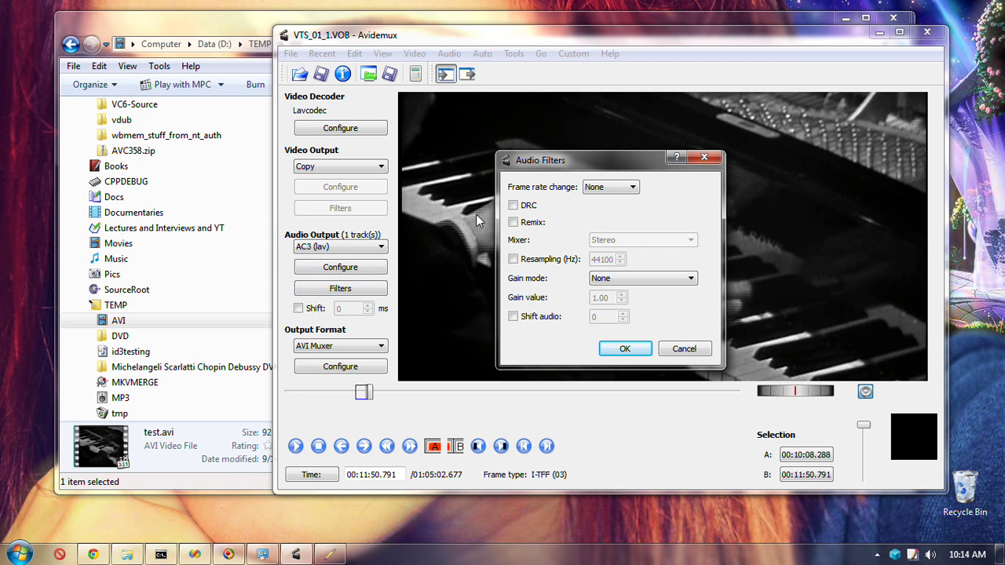
click(626, 350)
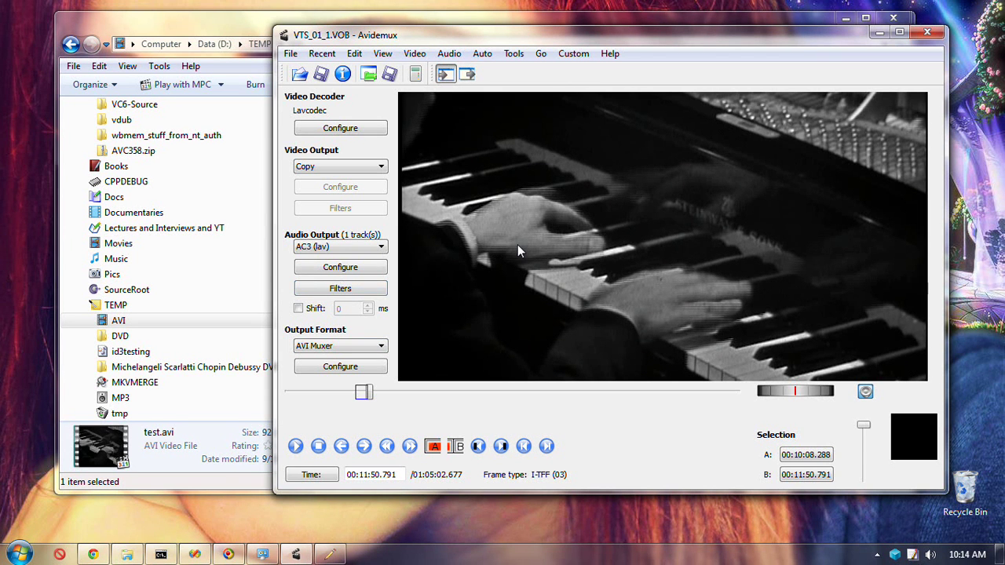
- Save the marked selection over the existing test.avi in the D:\TEMP\AVI folder
key(ctrl+s)
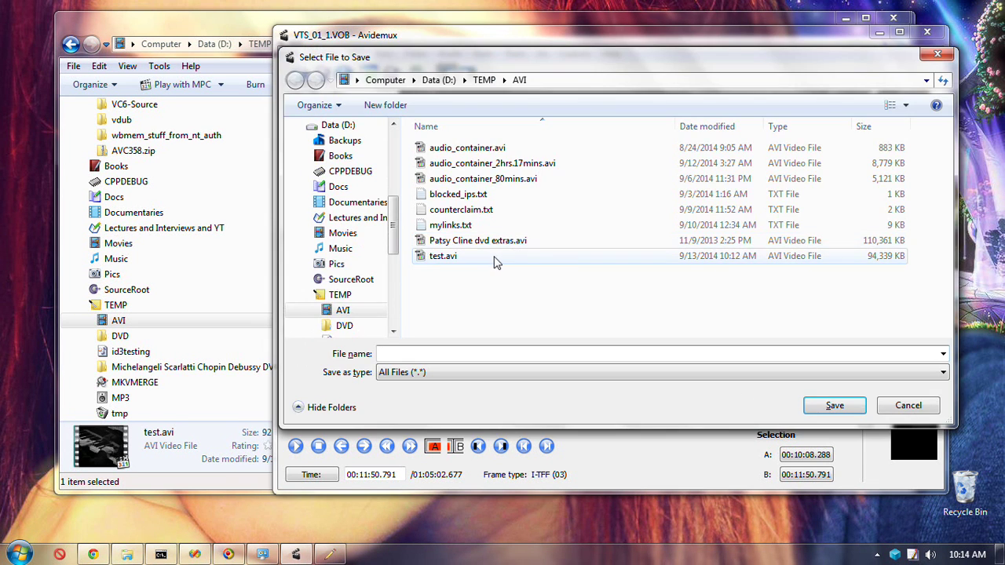
click(494, 259)
double_click(495, 260)
click(547, 284)
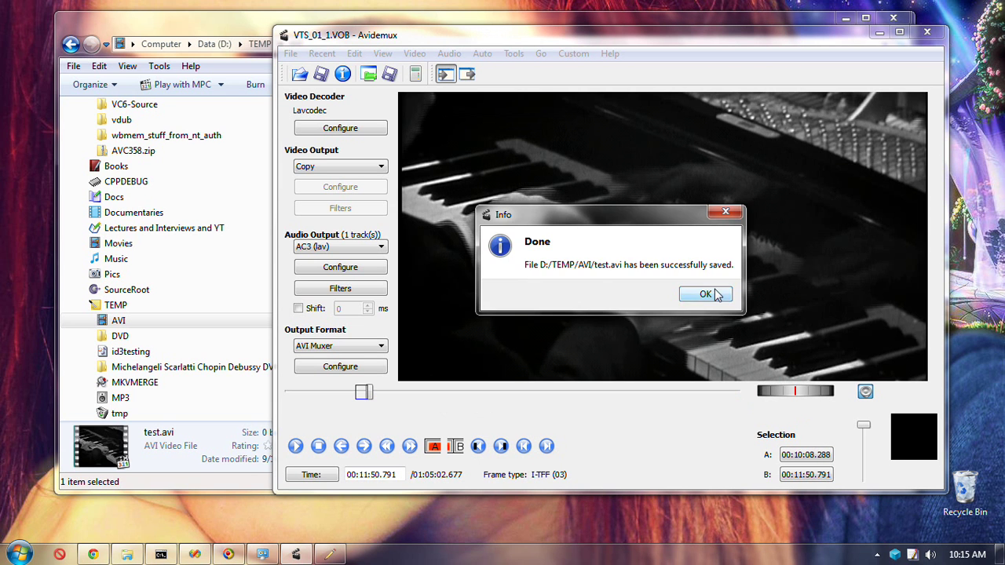
click(711, 296)
- Switch to Windows Explorer and examine the overwritten test.avi in MediaInfo, down to its audio stream details
key(alt+Tab)
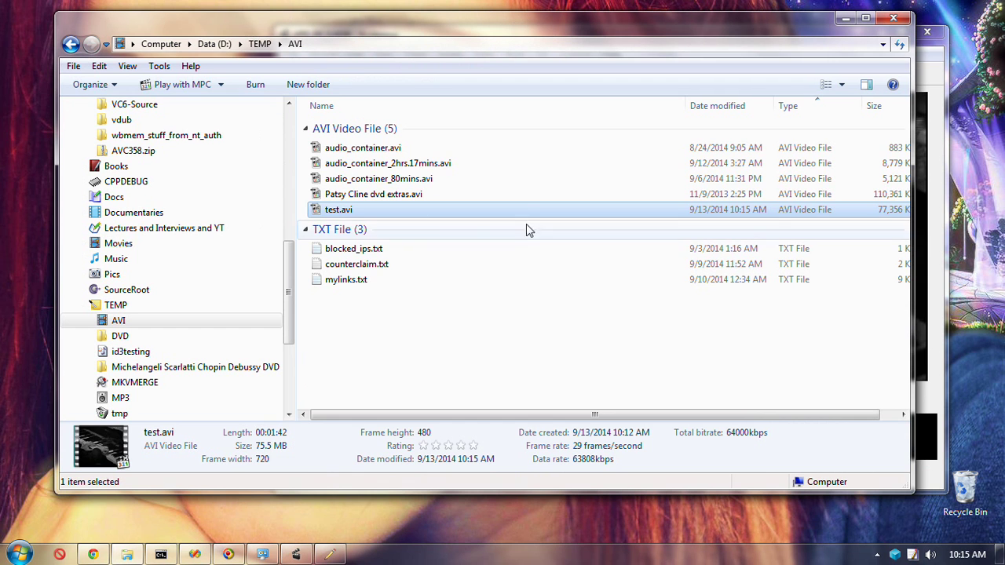
right_click(413, 215)
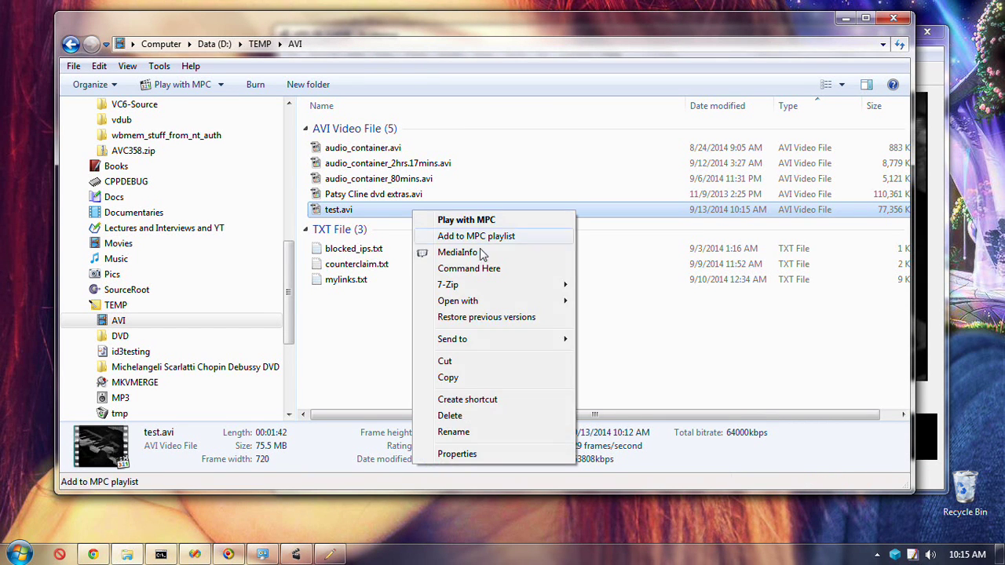
click(479, 254)
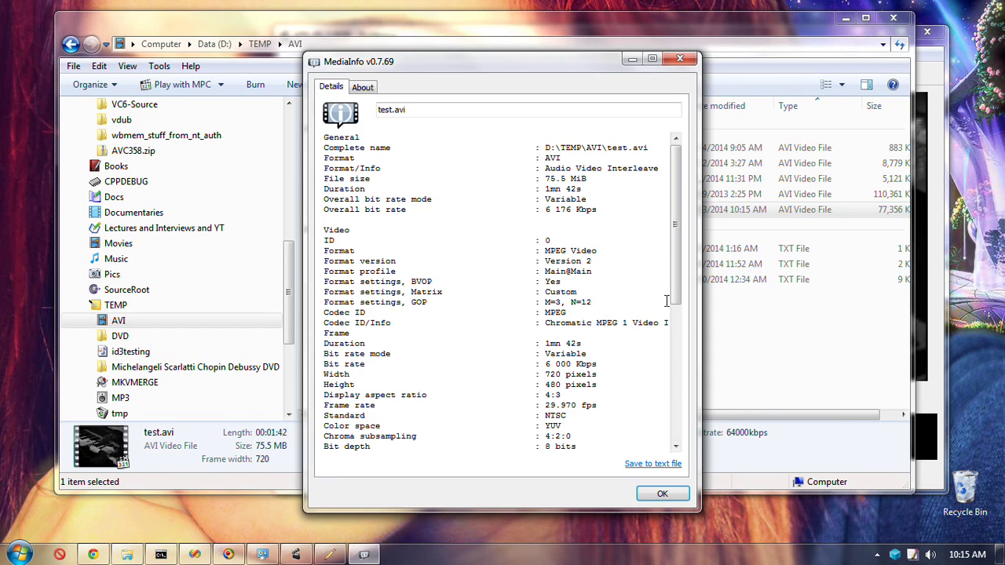
drag(676, 300, 681, 441)
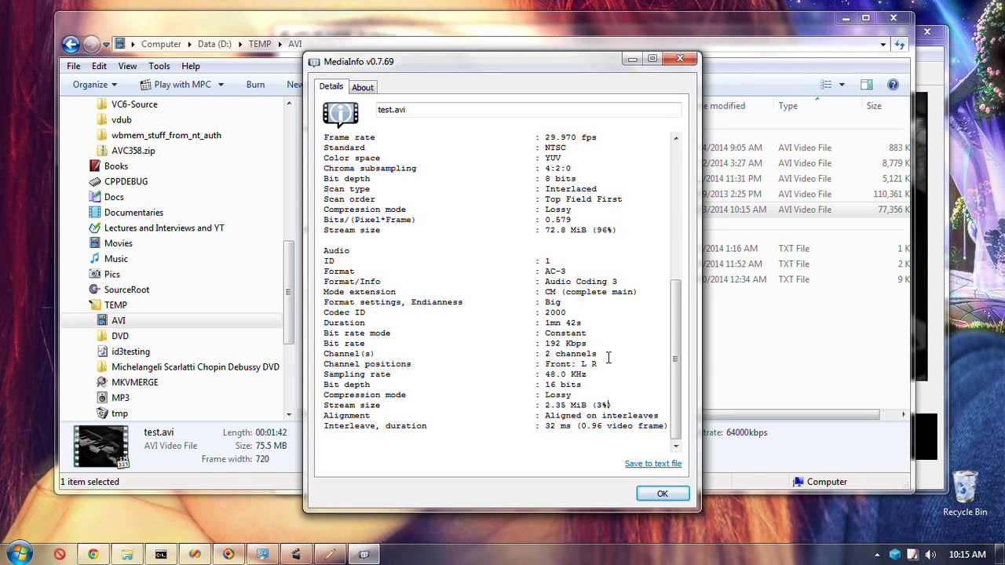
click(680, 59)
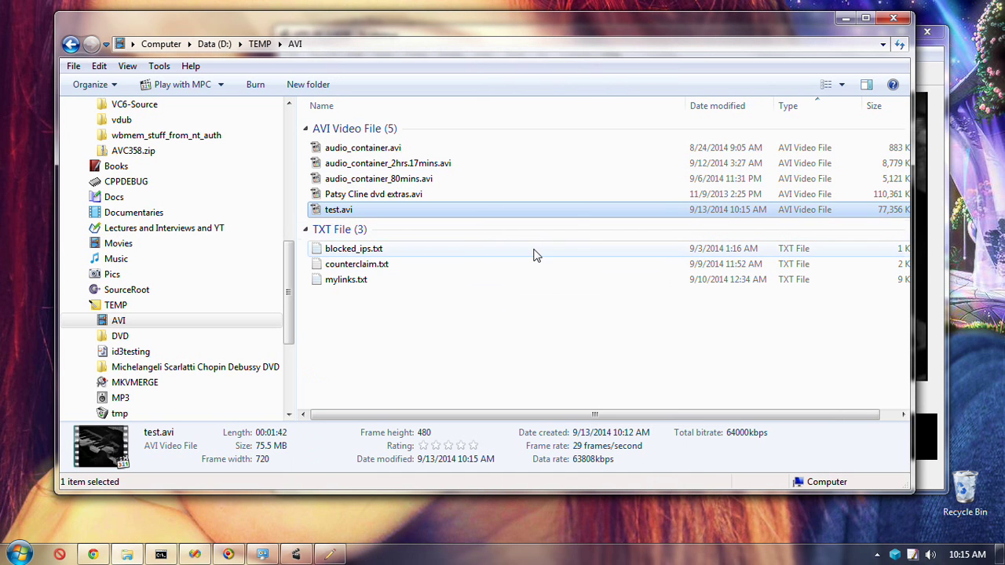
- Play the new test.avi briefly, including in full screen, to check it, and close the player
key(Return)
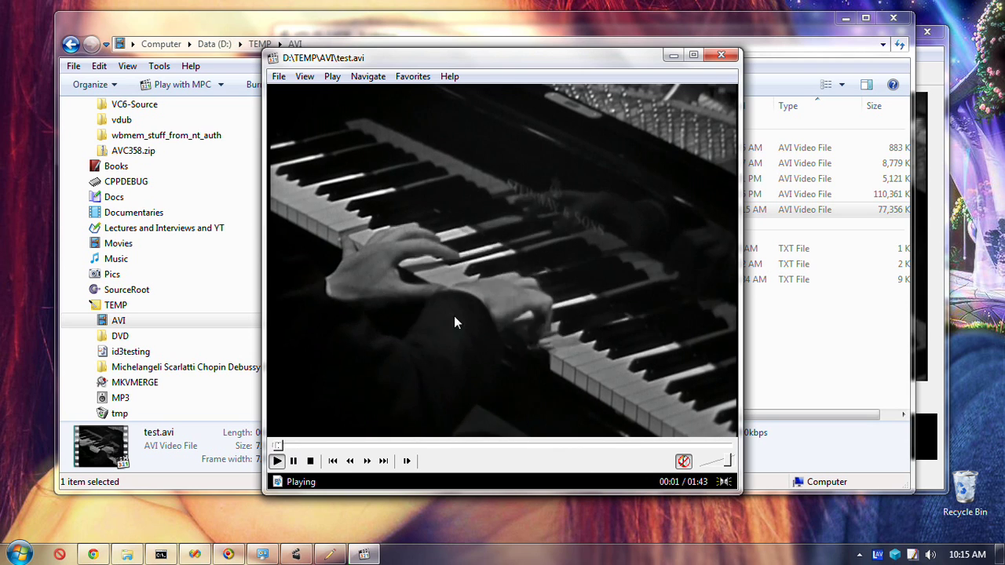
double_click(517, 316)
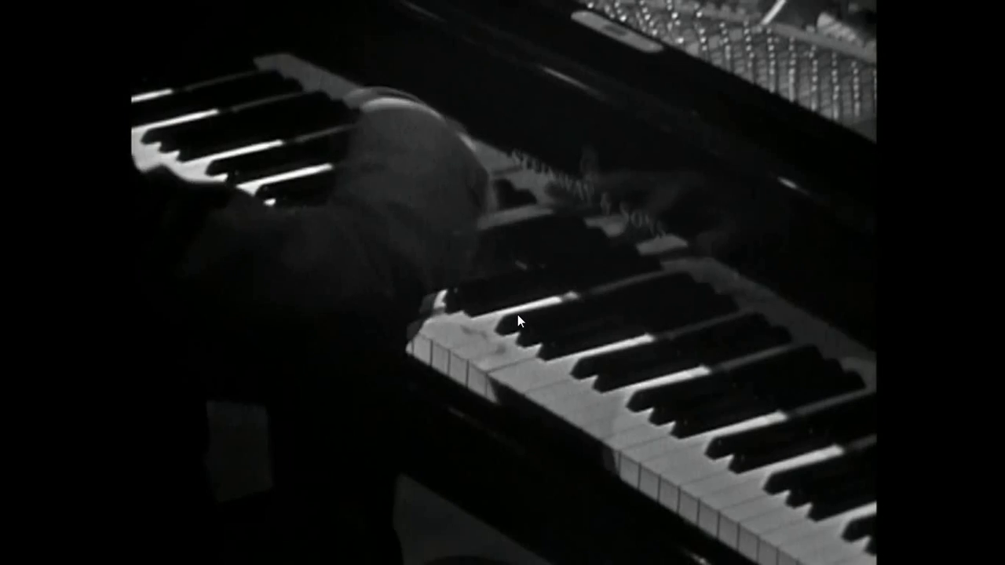
double_click(521, 316)
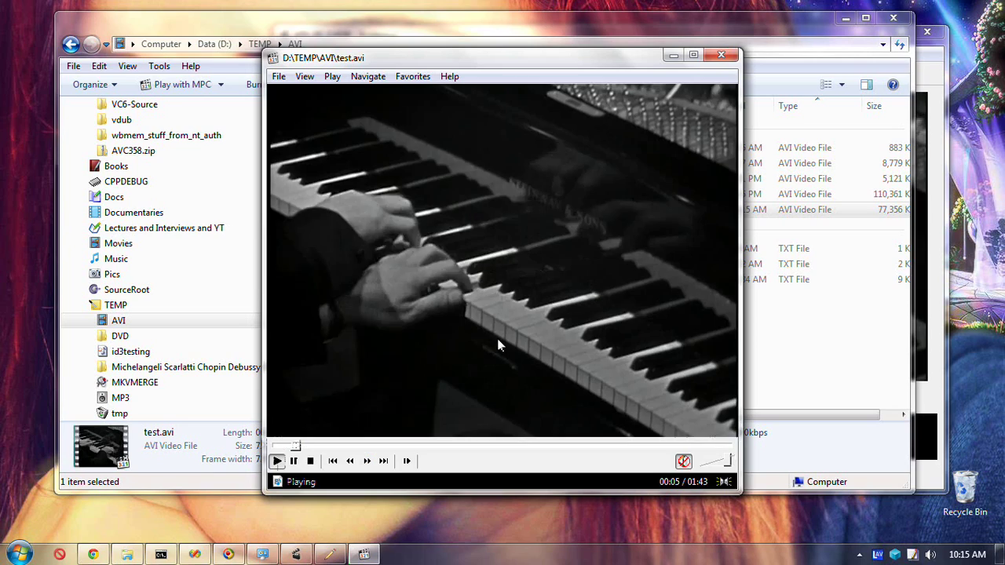
click(613, 308)
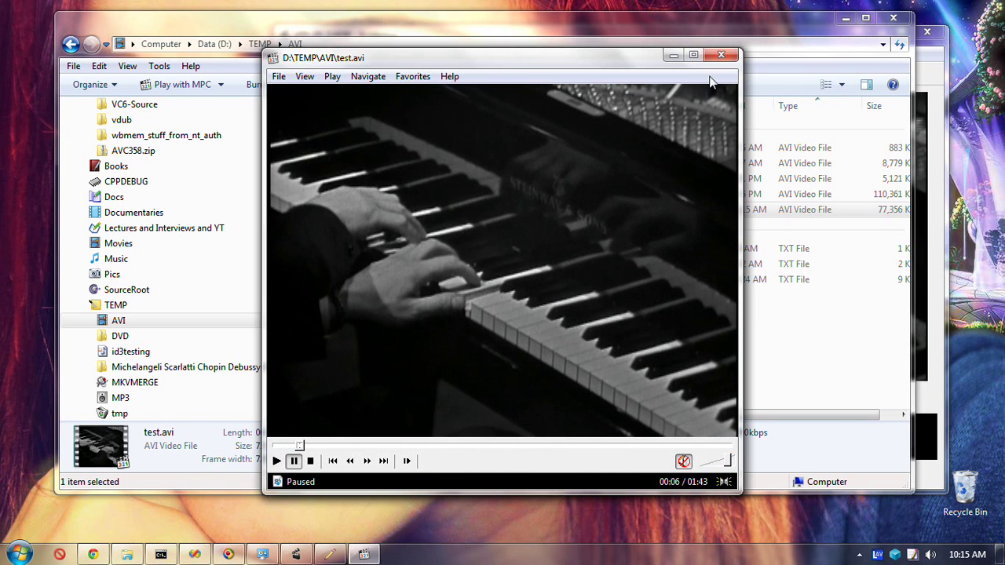
click(723, 55)
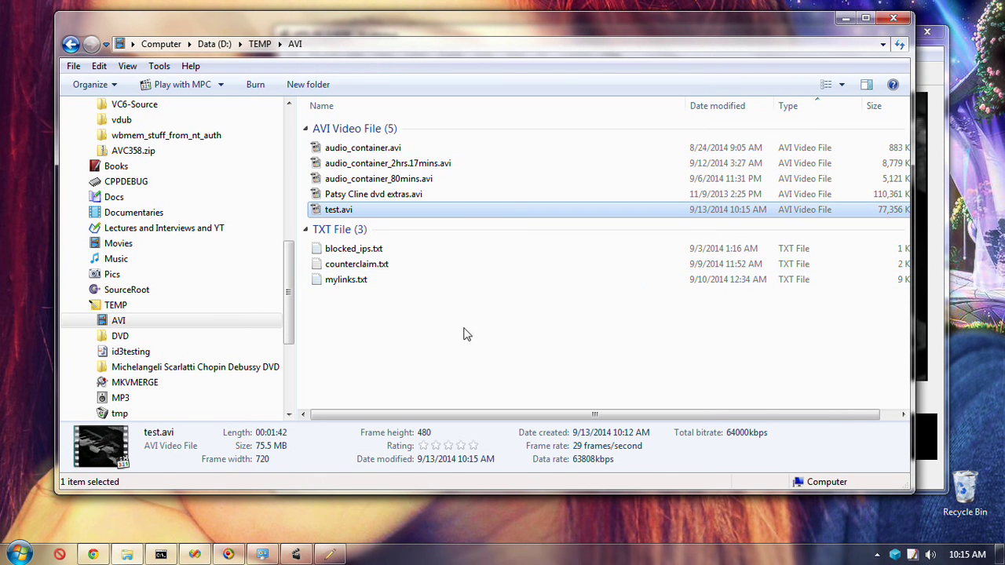
- Switch to Avidemux and look through its editing, recent-file and view commands
key(alt+Tab)
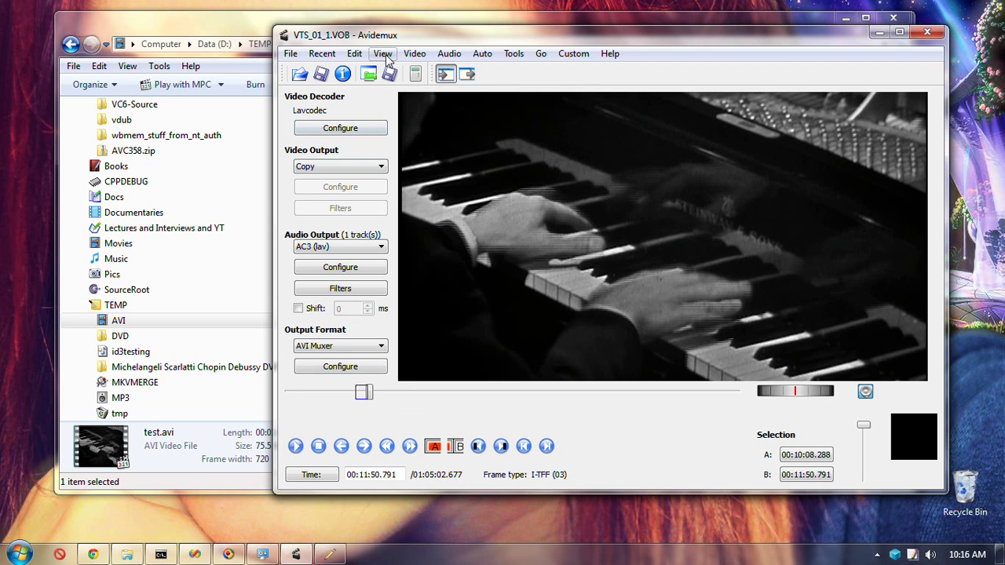
click(349, 54)
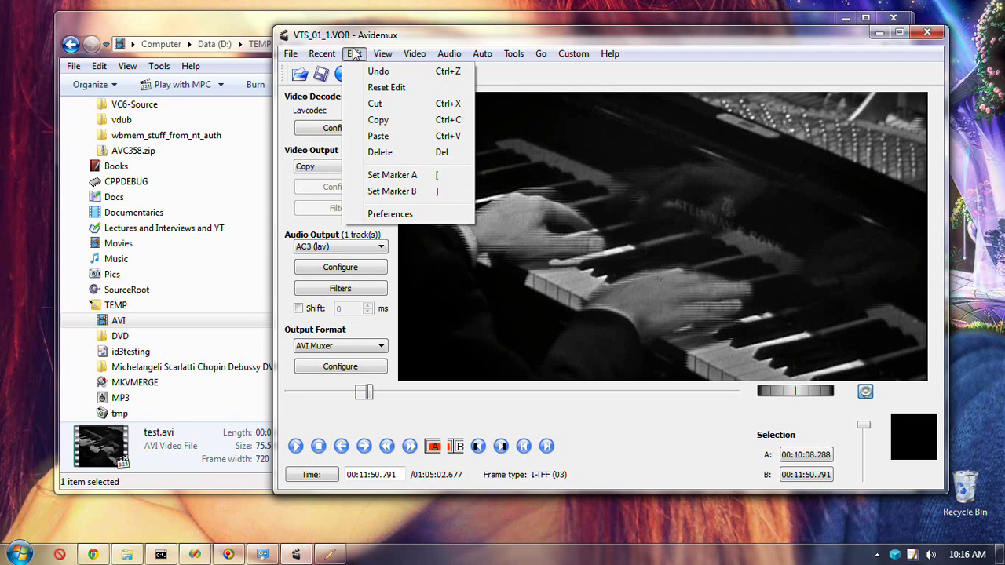
mouse_move(310, 58)
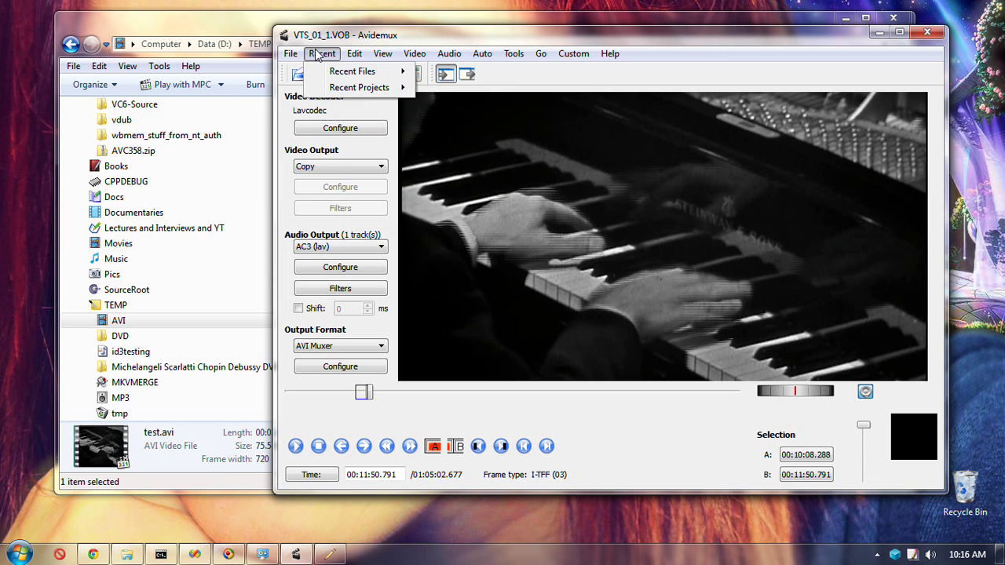
mouse_move(382, 54)
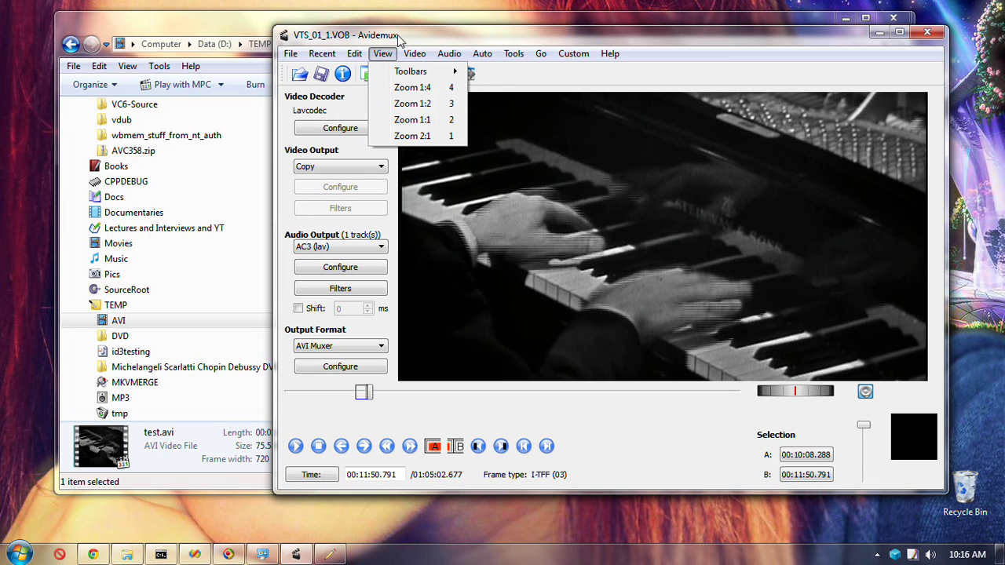
click(398, 38)
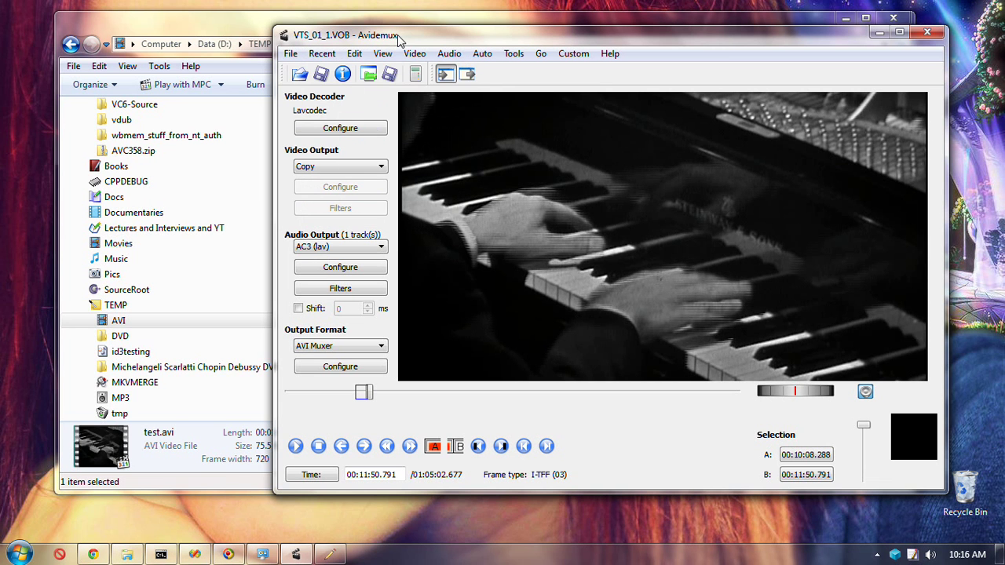
- Try to reset the selection by setting marker A at the current frame and moving back to the start of the video
click(434, 447)
click(310, 474)
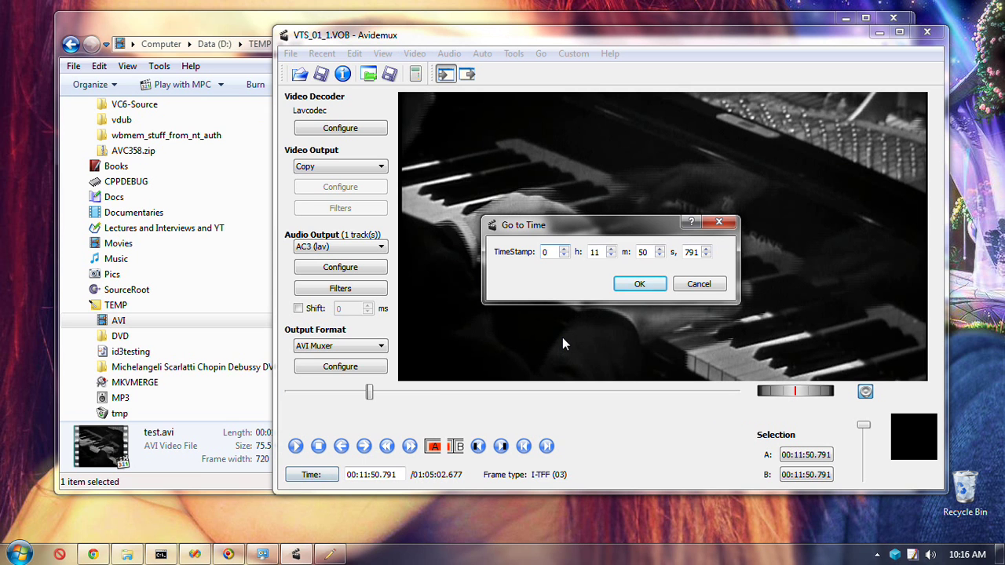
key(Tab)
text(0)
key(Tab)
key(Tab)
key(Return)
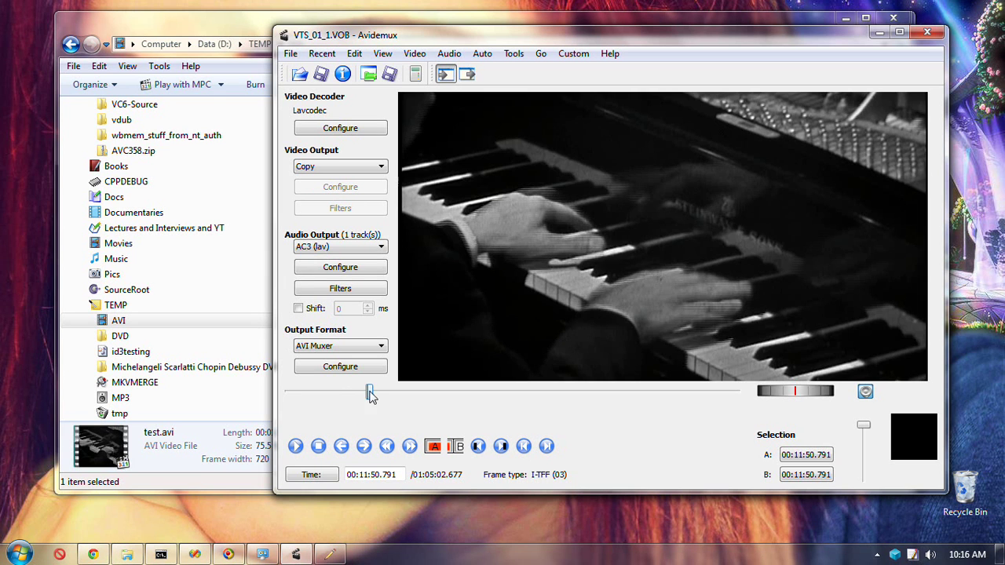
drag(370, 392, 288, 397)
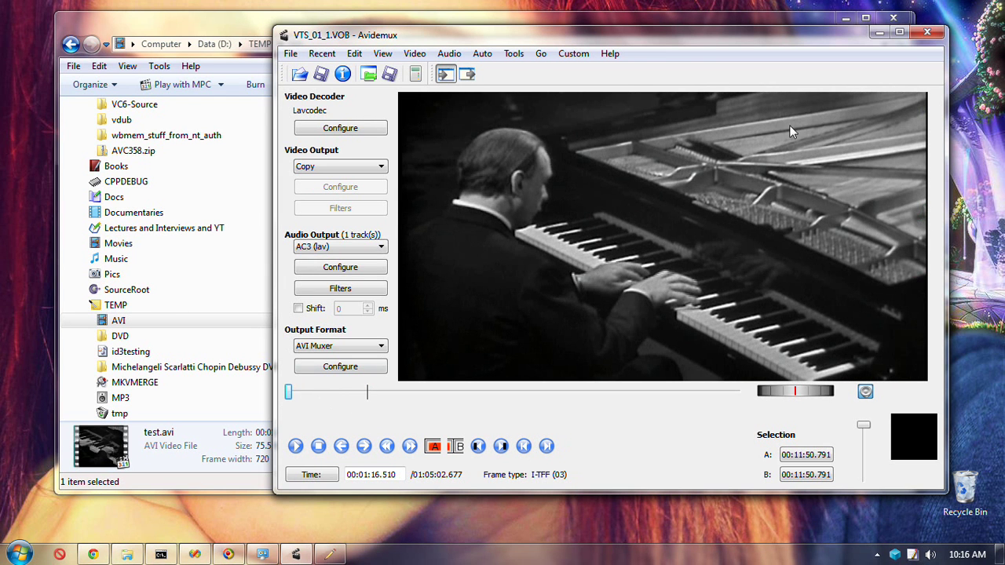
- Reload VTS_01_1.VOB from the D:\TEMP\DVD folder to reset the selection, and start saving the full video
click(299, 74)
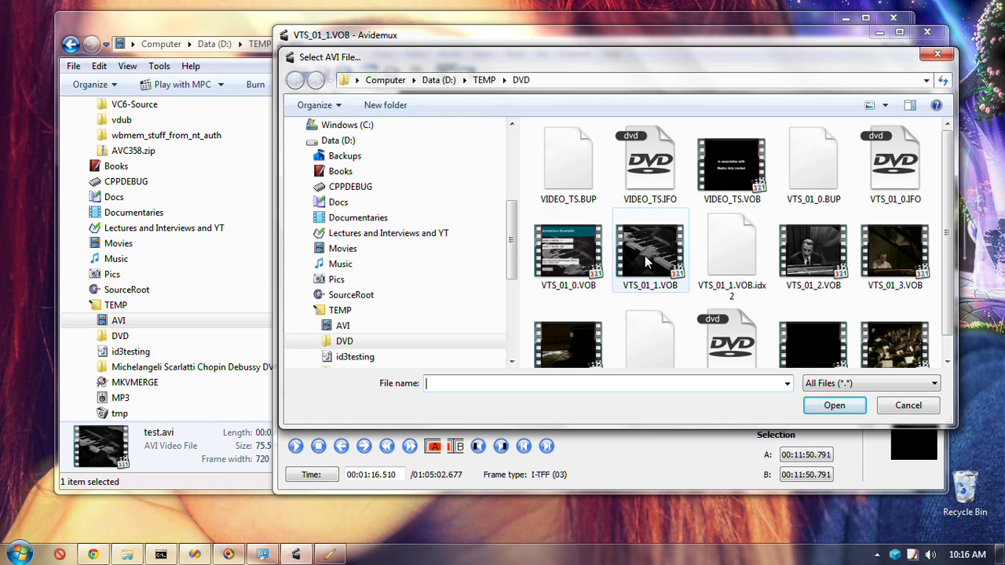
double_click(644, 255)
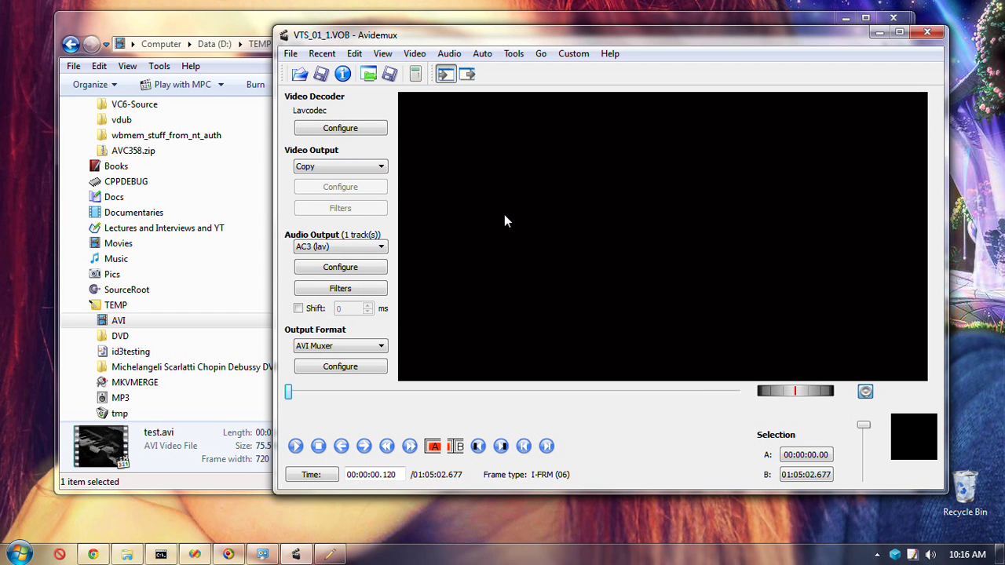
key(ctrl+s)
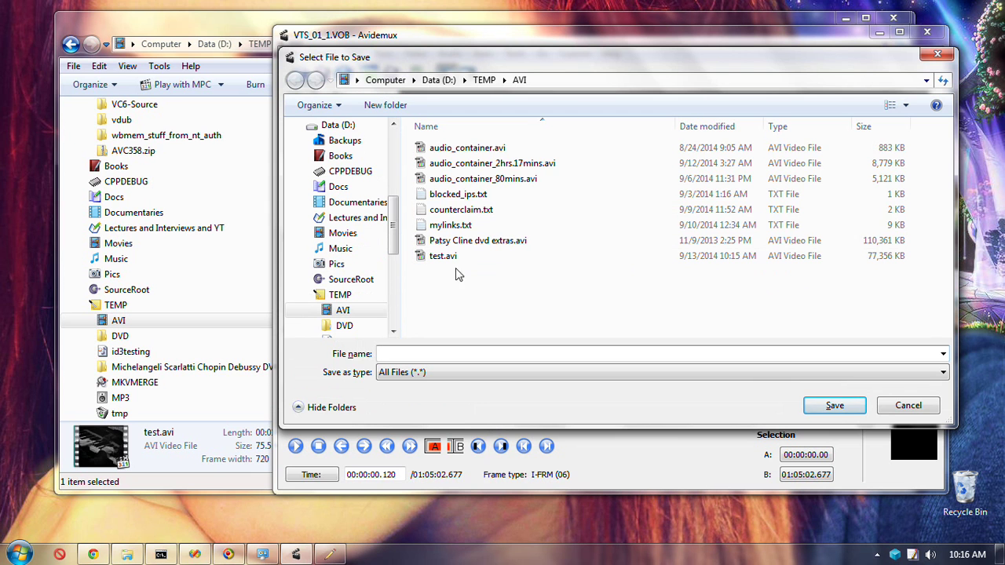
- In Windows Explorer, copy the name of the Michelangeli Scarlatti Chopin Debussy DVD folder under TEMP without renaming it
click(228, 369)
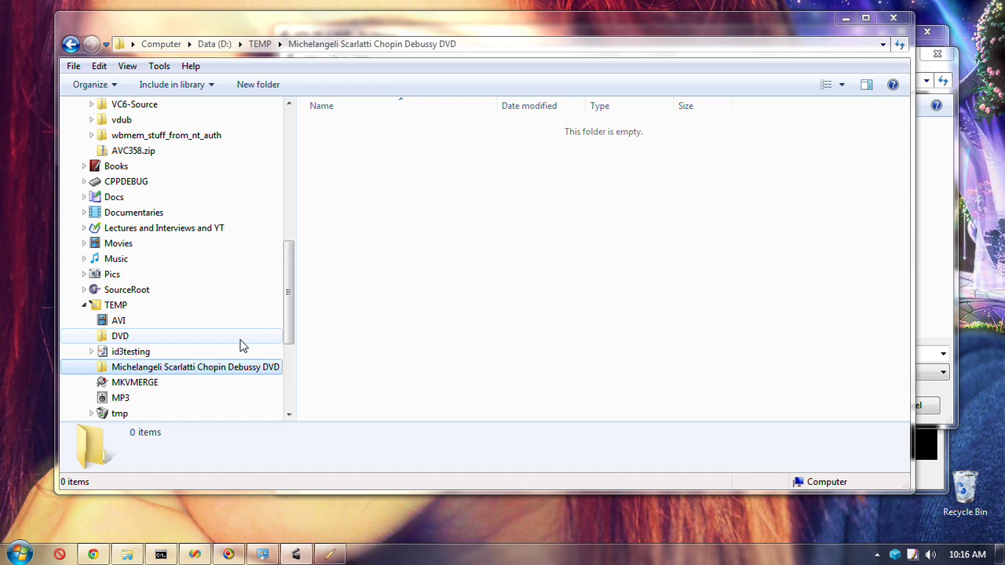
click(213, 377)
click(211, 371)
key(ctrl+c)
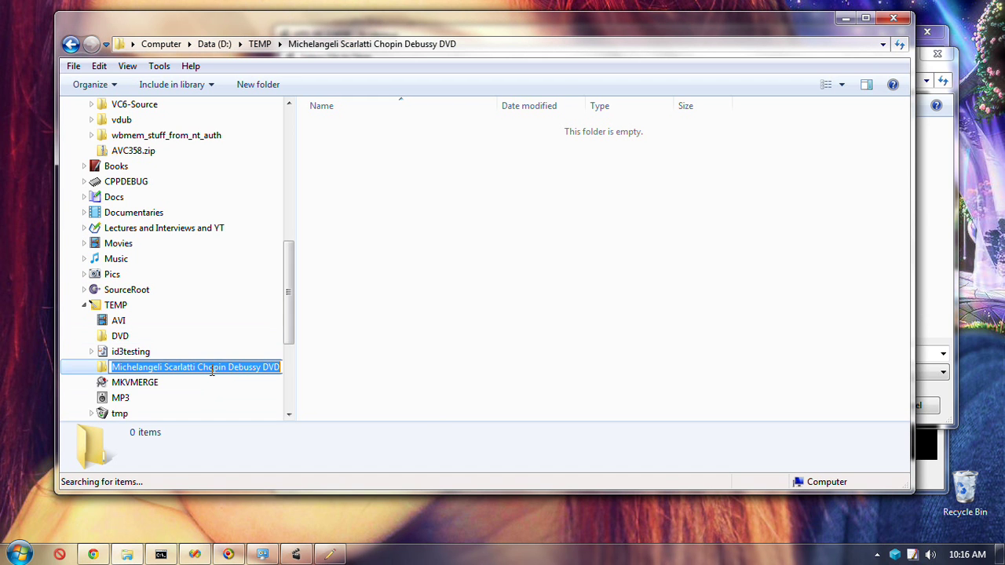
key(Escape)
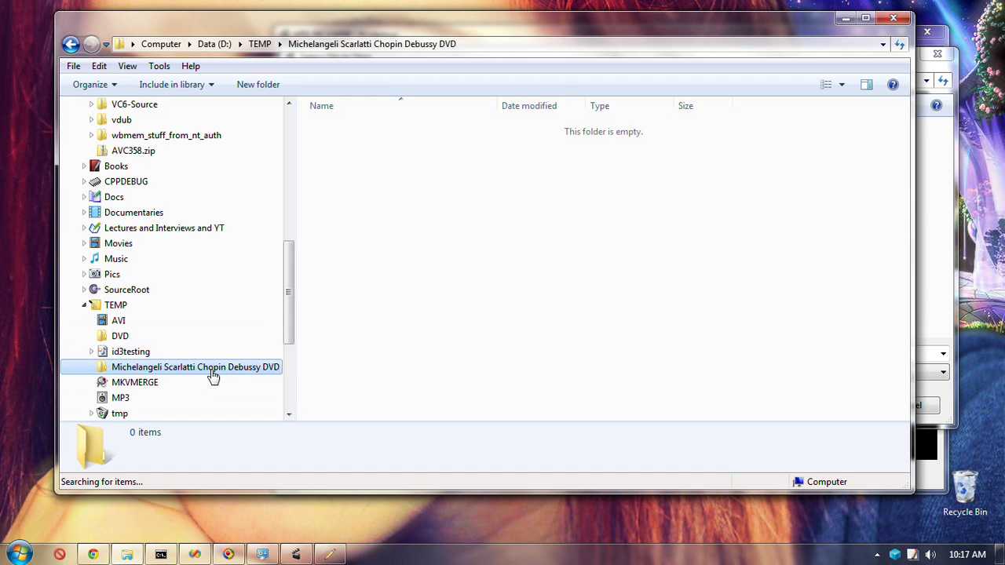
- Return to Avidemux and save the video as Michelangeli Scarlatti Chopin Debussy.avi in the Michelangeli Scarlatti Chopin Debussy DVD folder under TEMP
key(alt+Tab)
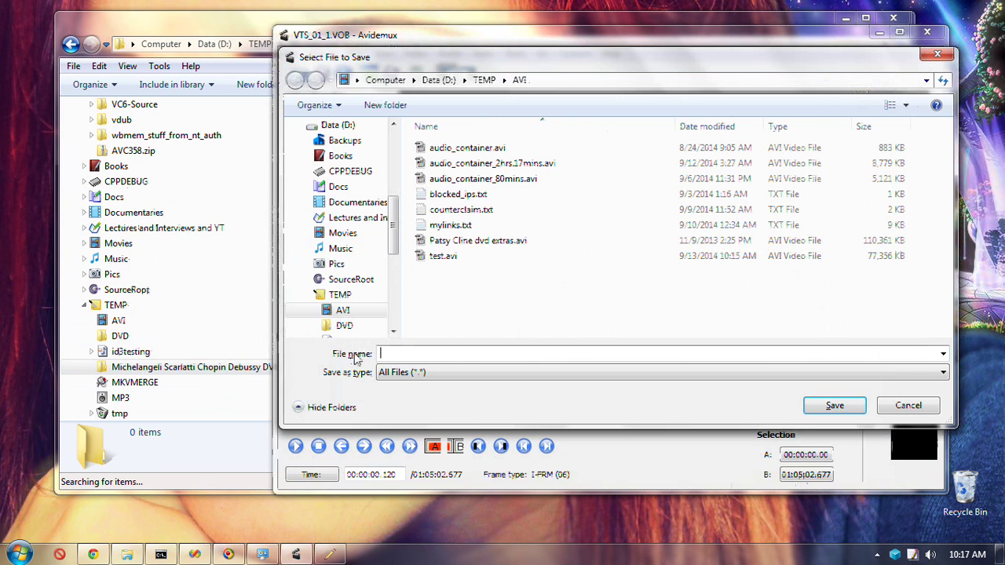
key(ctrl+v)
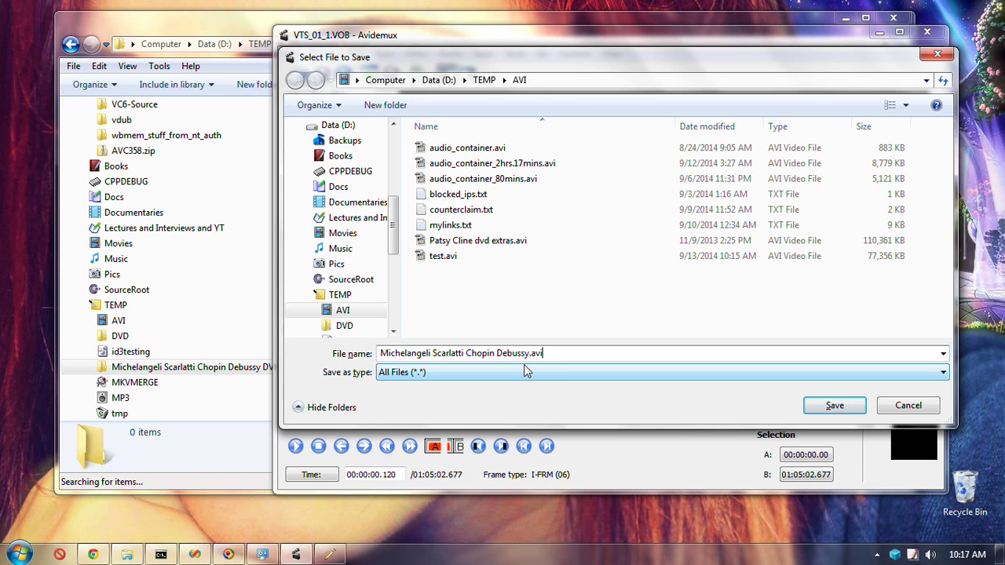
click(392, 331)
click(393, 332)
click(368, 328)
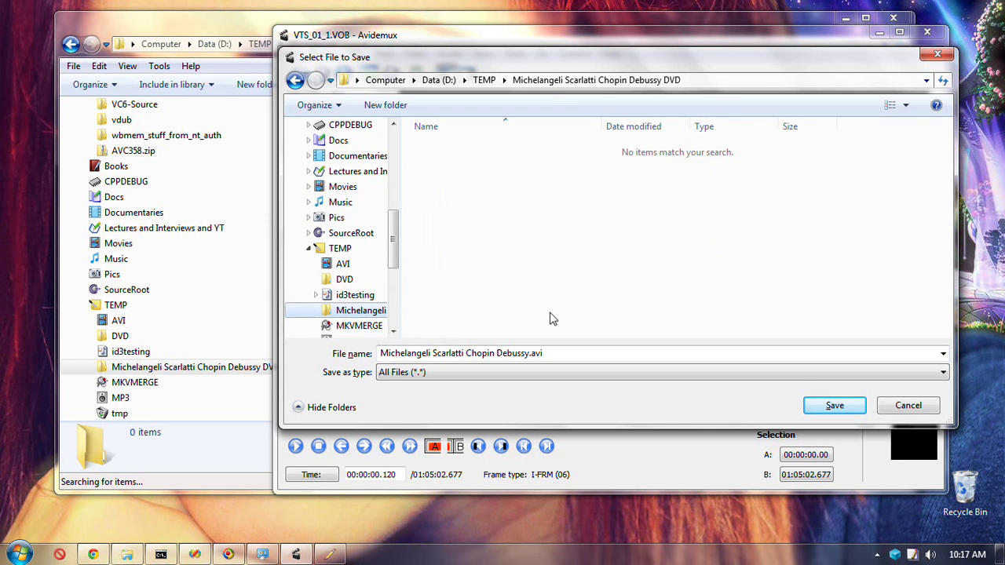
click(835, 405)
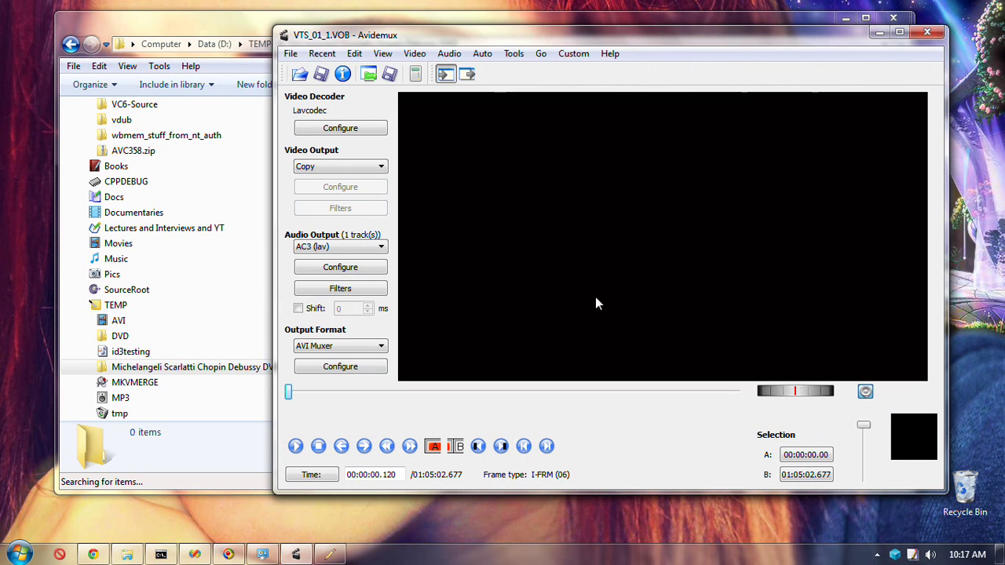